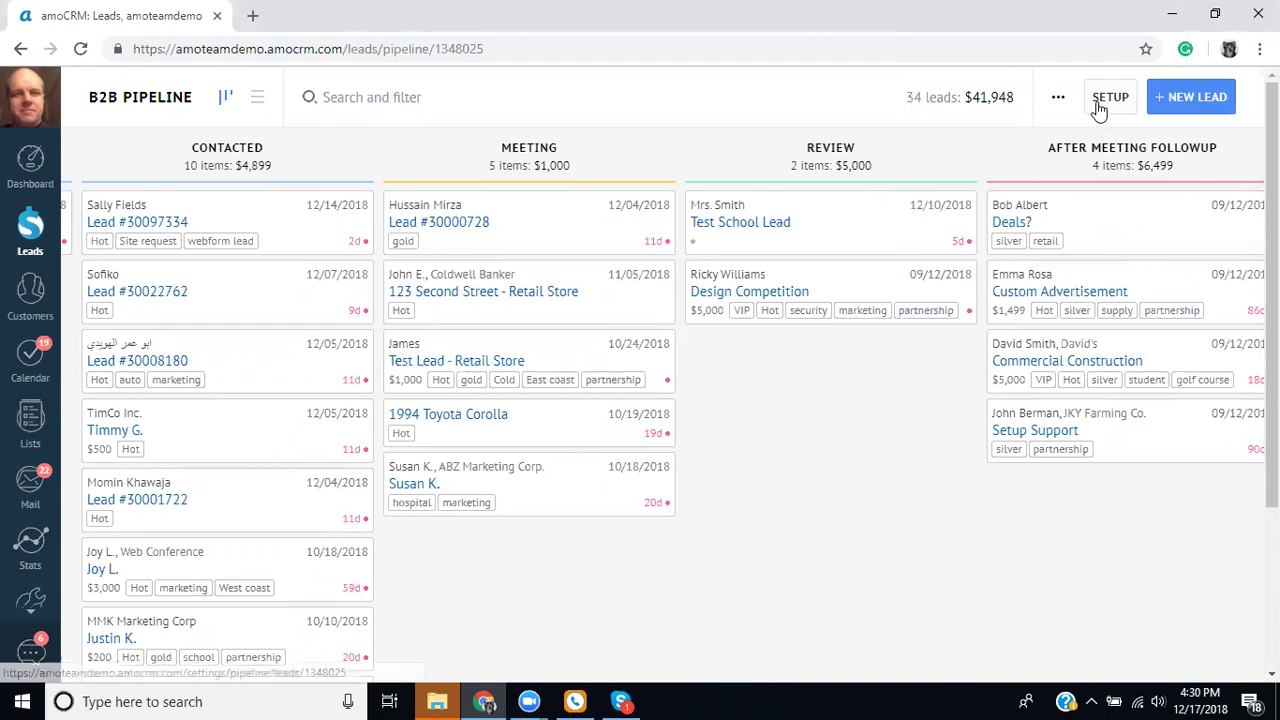
Open the B2B pipeline's automation setup and look over its stage columns
mouse_move(28, 240)
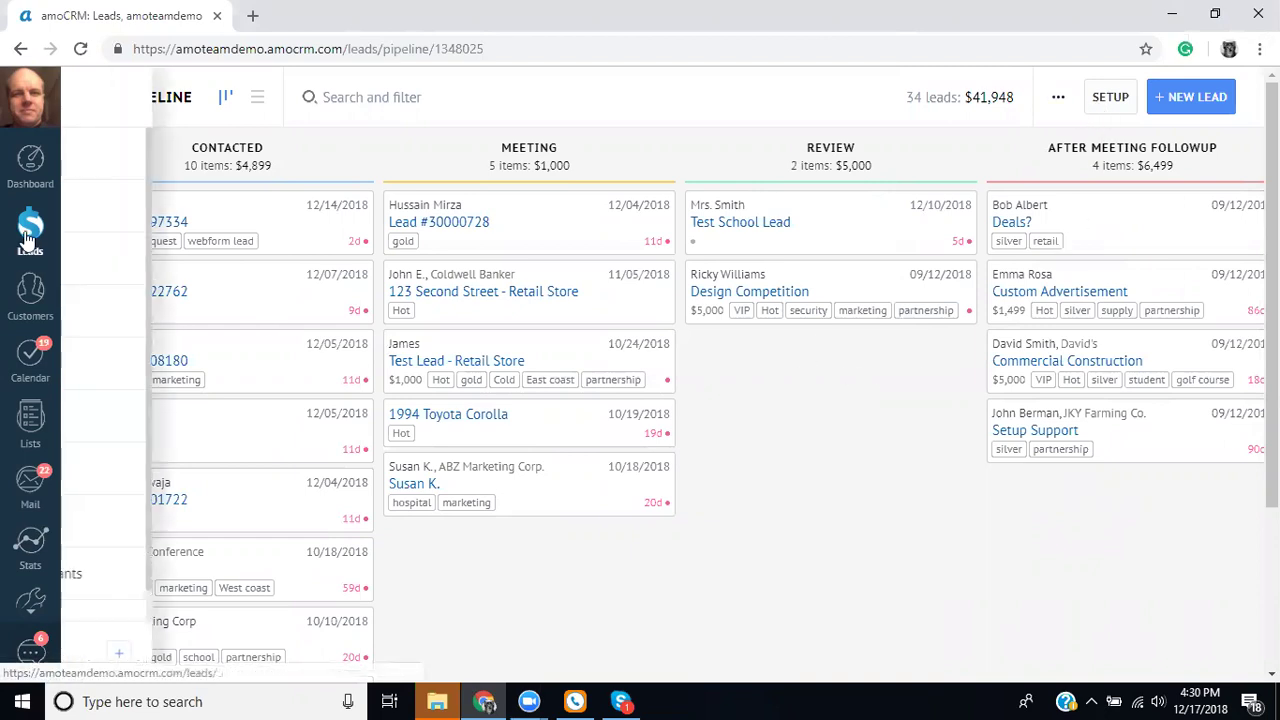
click(1106, 100)
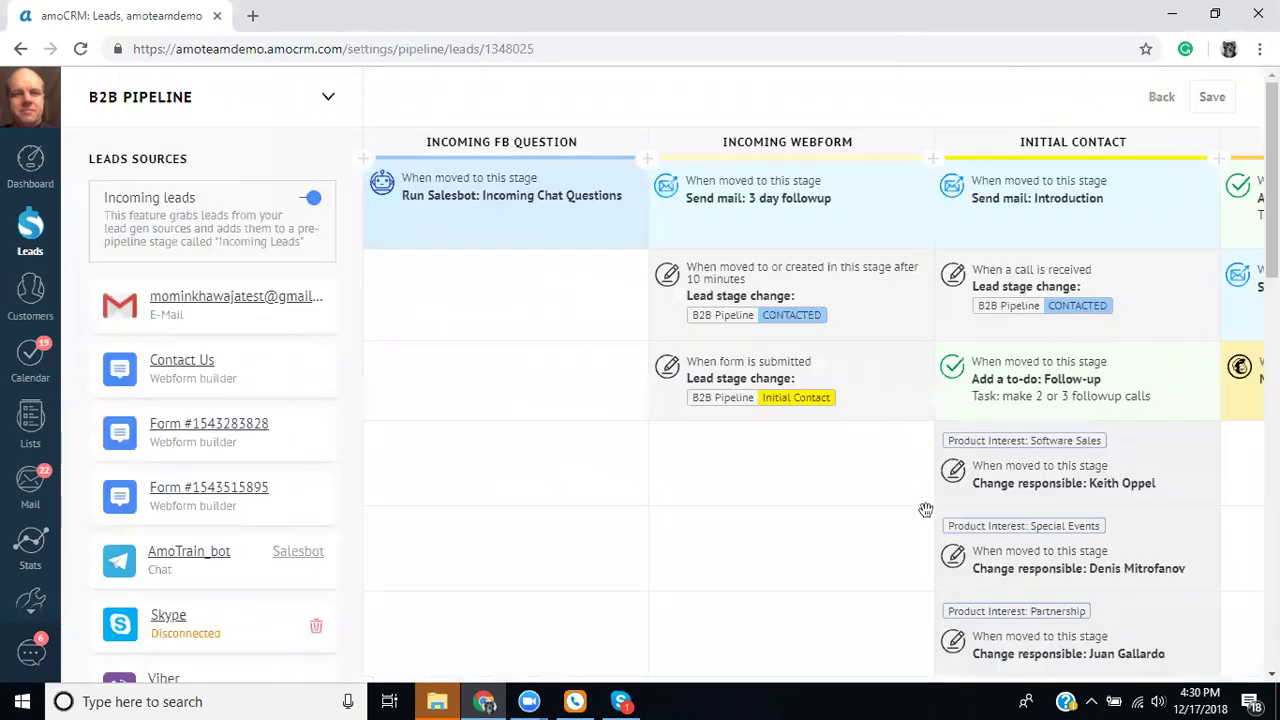
drag(834, 523, 883, 517)
Add a Salesbot action to the Incoming FB Question stage
click(508, 286)
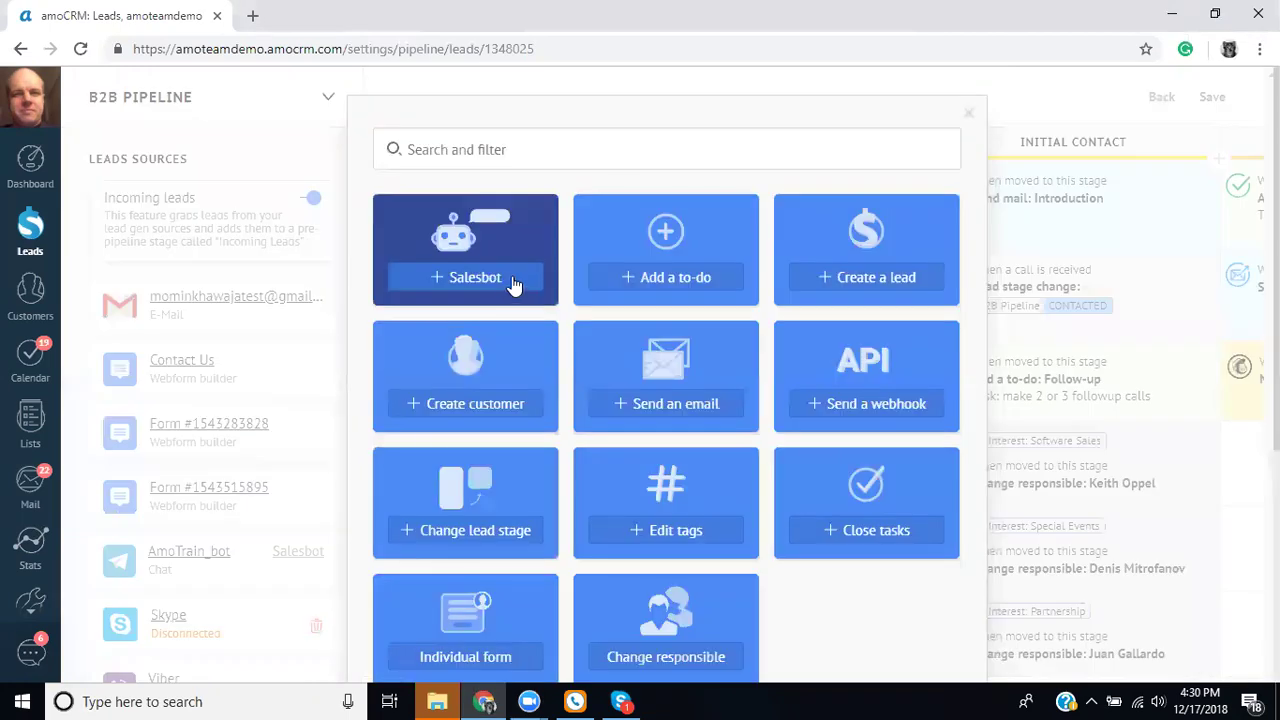
scroll(540, 214, down, 5)
scroll(564, 258, up, 5)
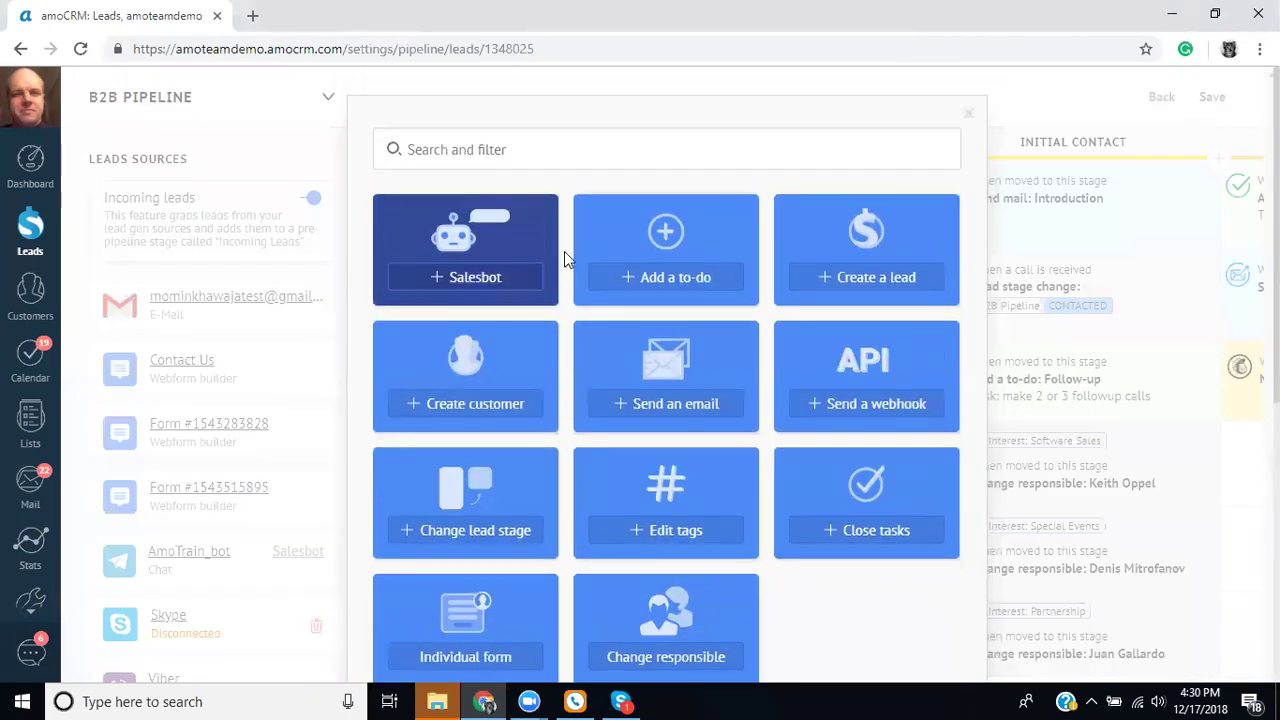
click(497, 278)
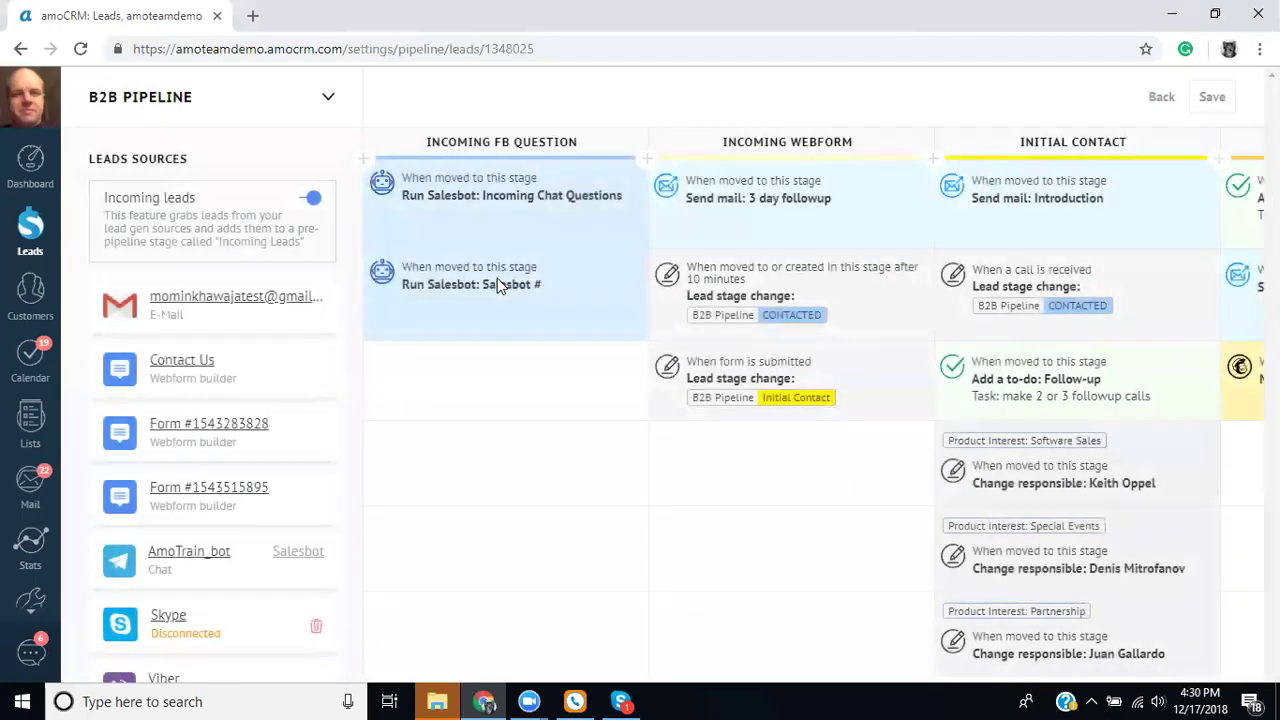
scroll(543, 403, down, 2)
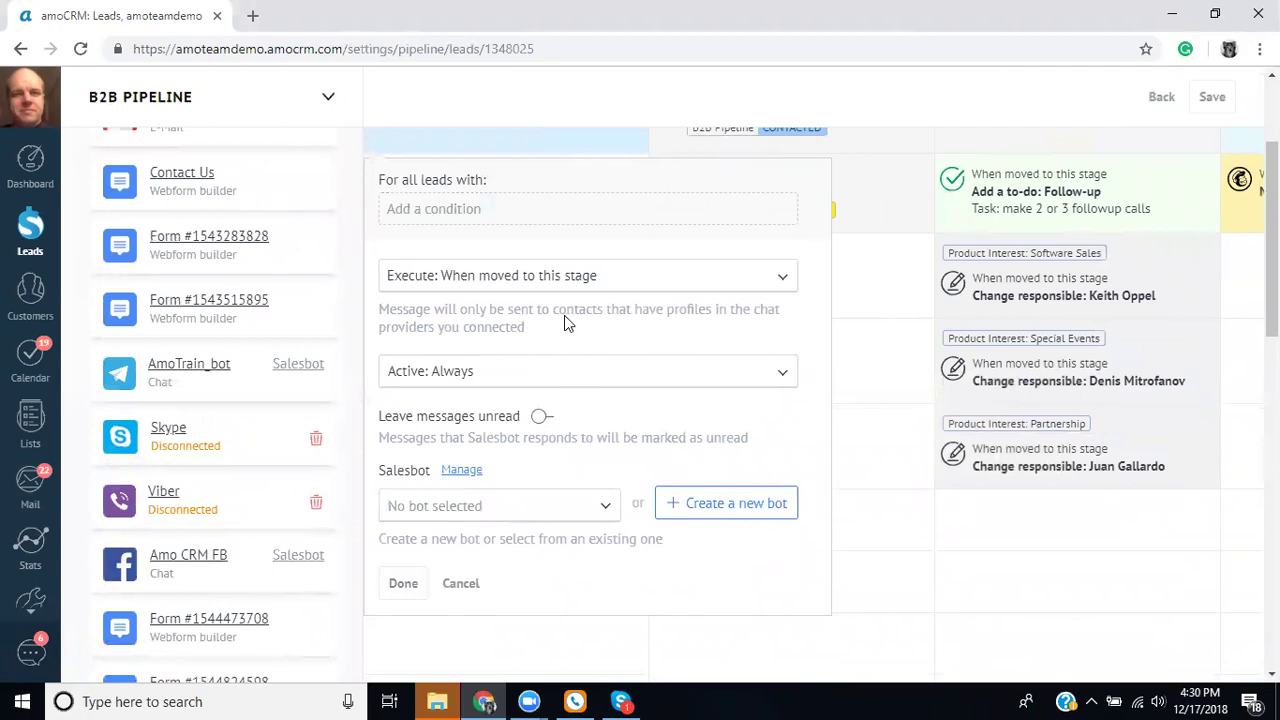
Keep the trigger on 'When moved to this stage' and active 'Always'
click(522, 286)
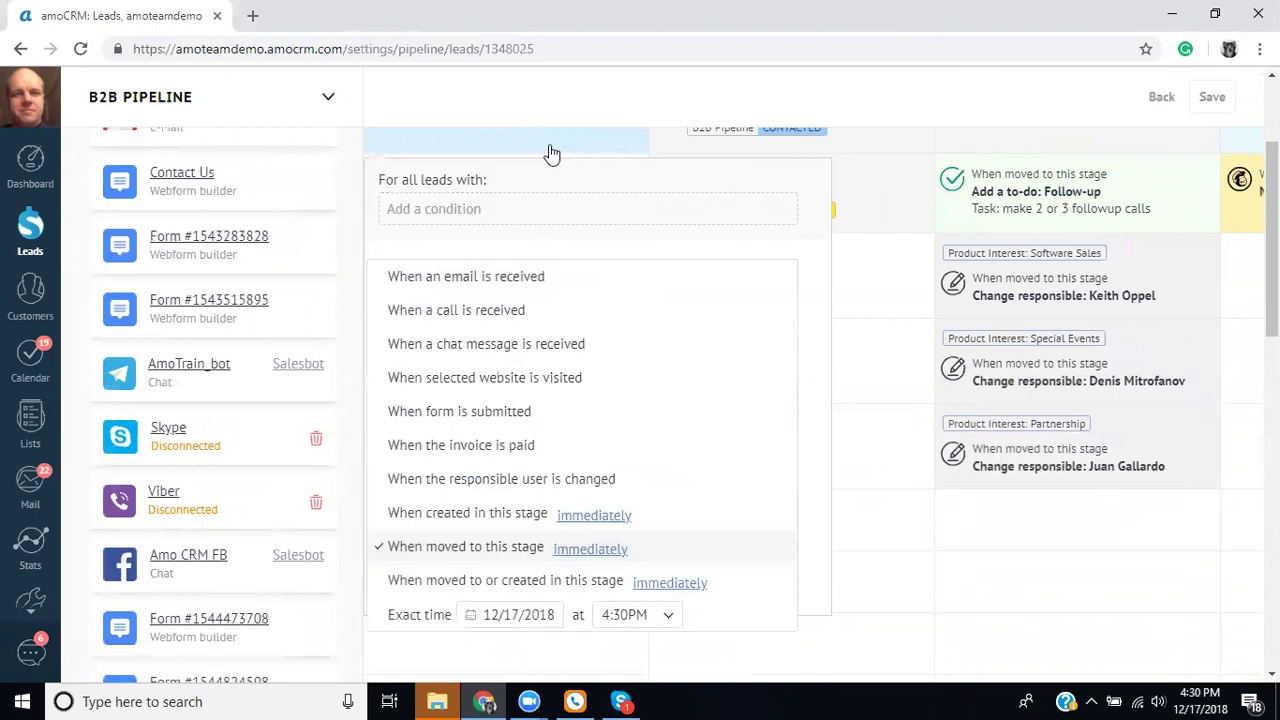
scroll(574, 309, up, 2)
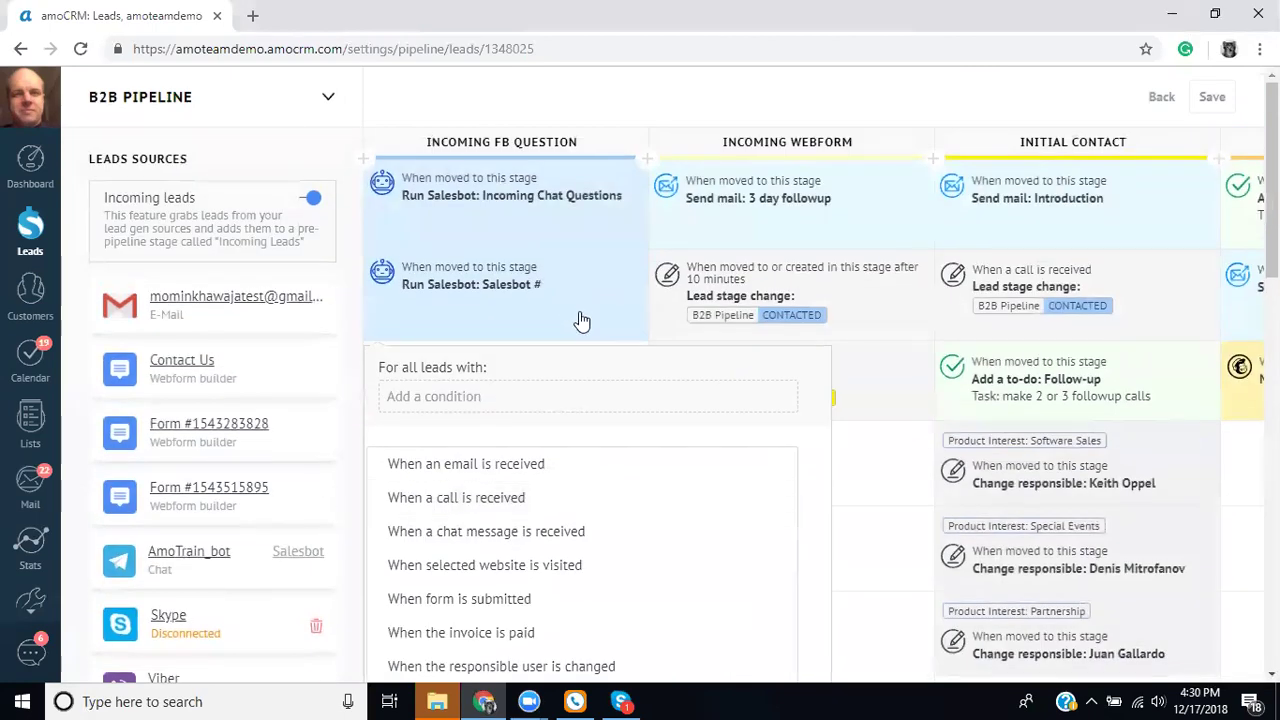
scroll(566, 393, down, 3)
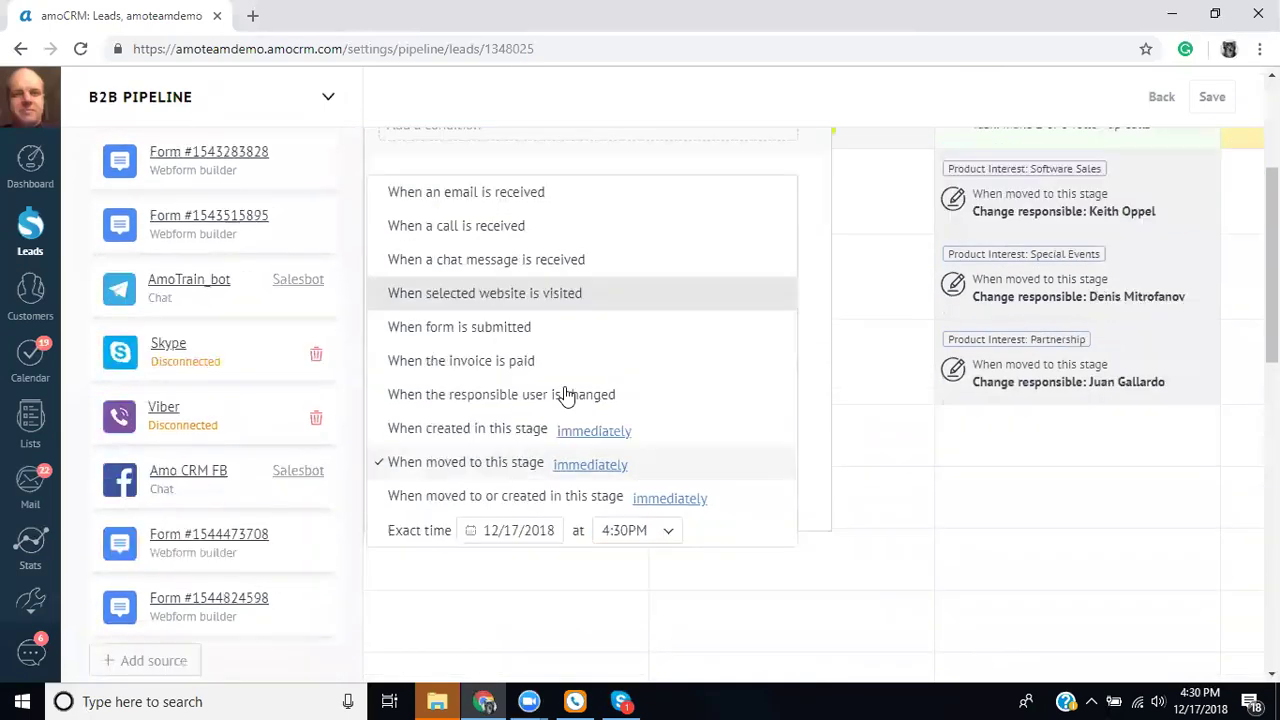
scroll(566, 393, up, 3)
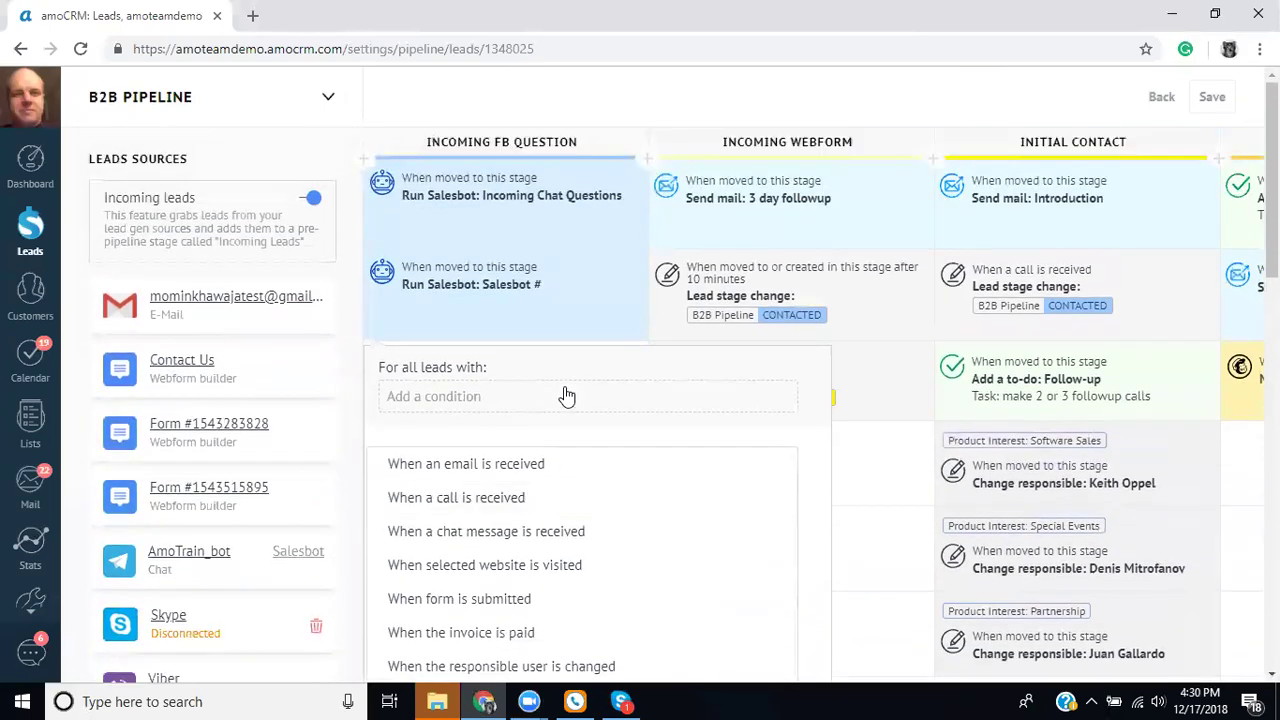
scroll(576, 300, down, 2)
click(570, 244)
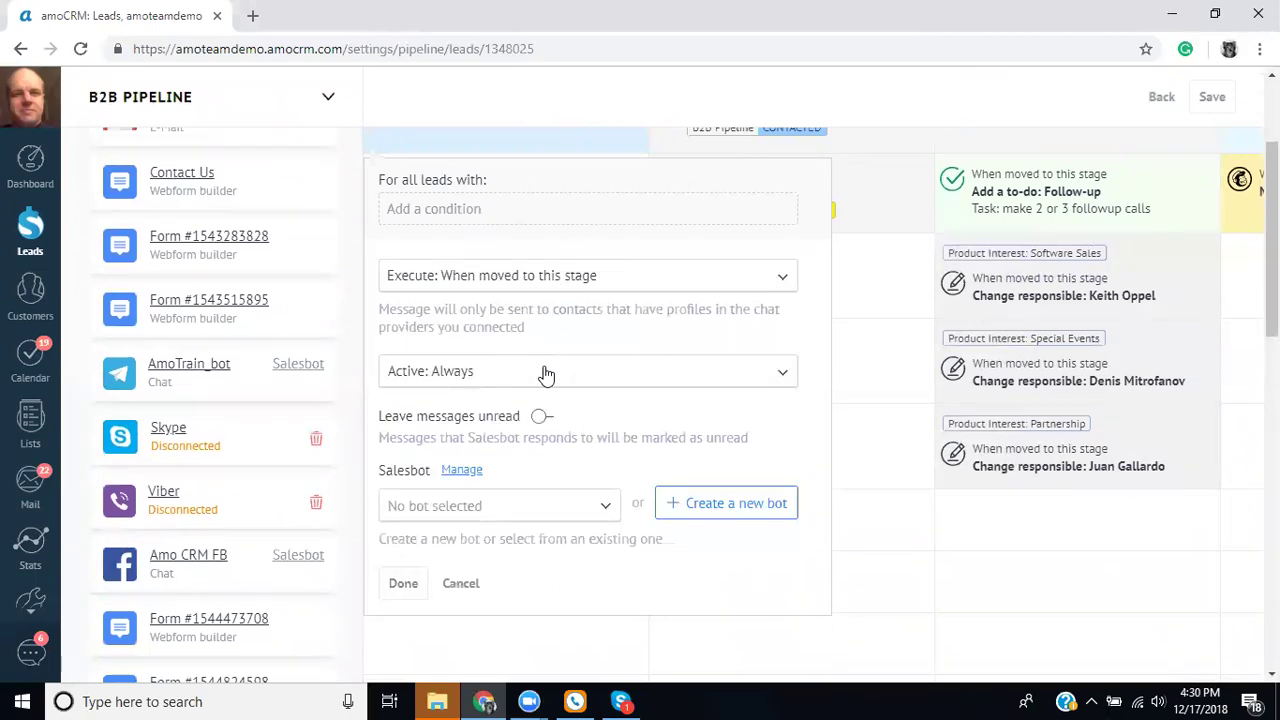
click(550, 379)
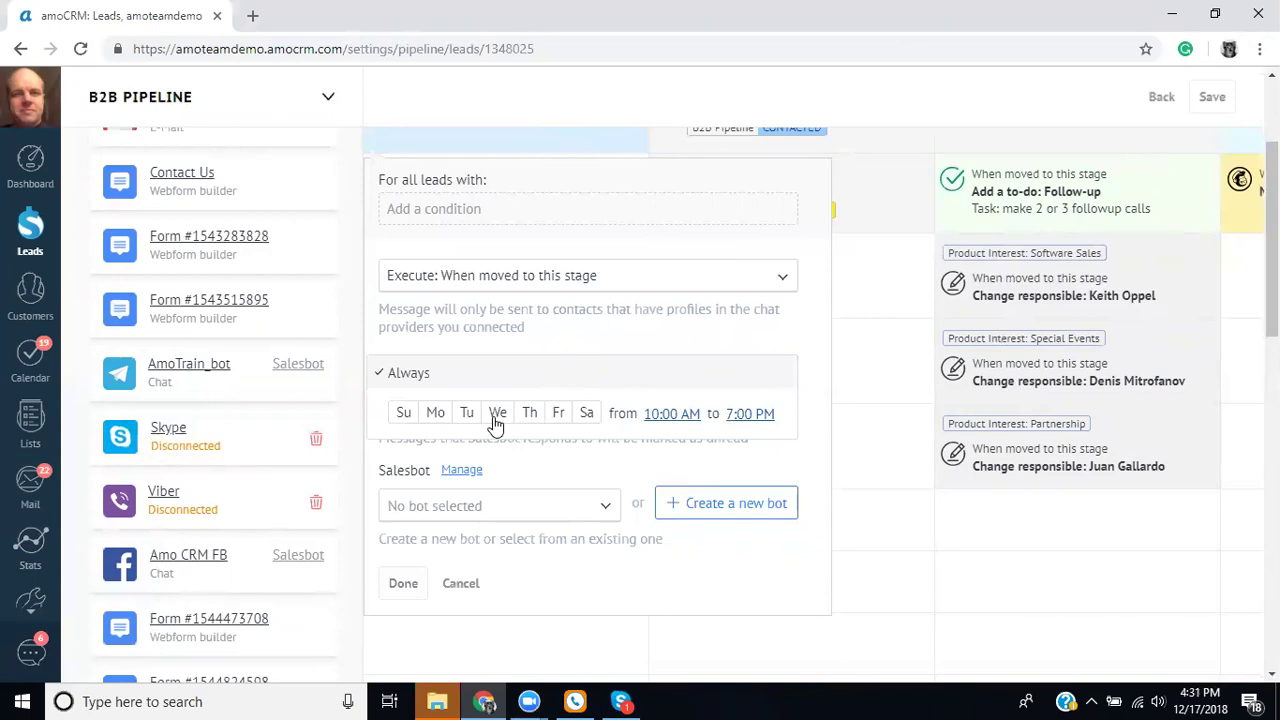
click(611, 326)
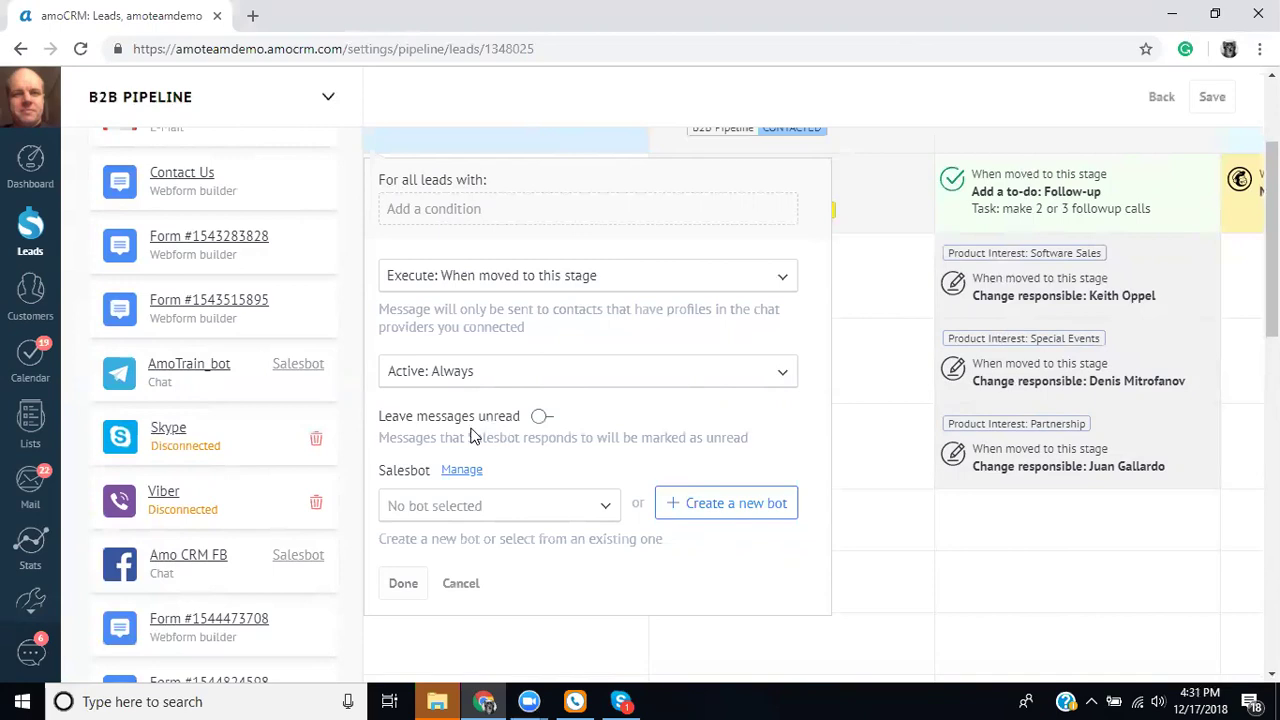
Create Salesbot #7 with a Send message step: 'Thank you for contacting us. Which topic can I assist you with today?'
click(724, 505)
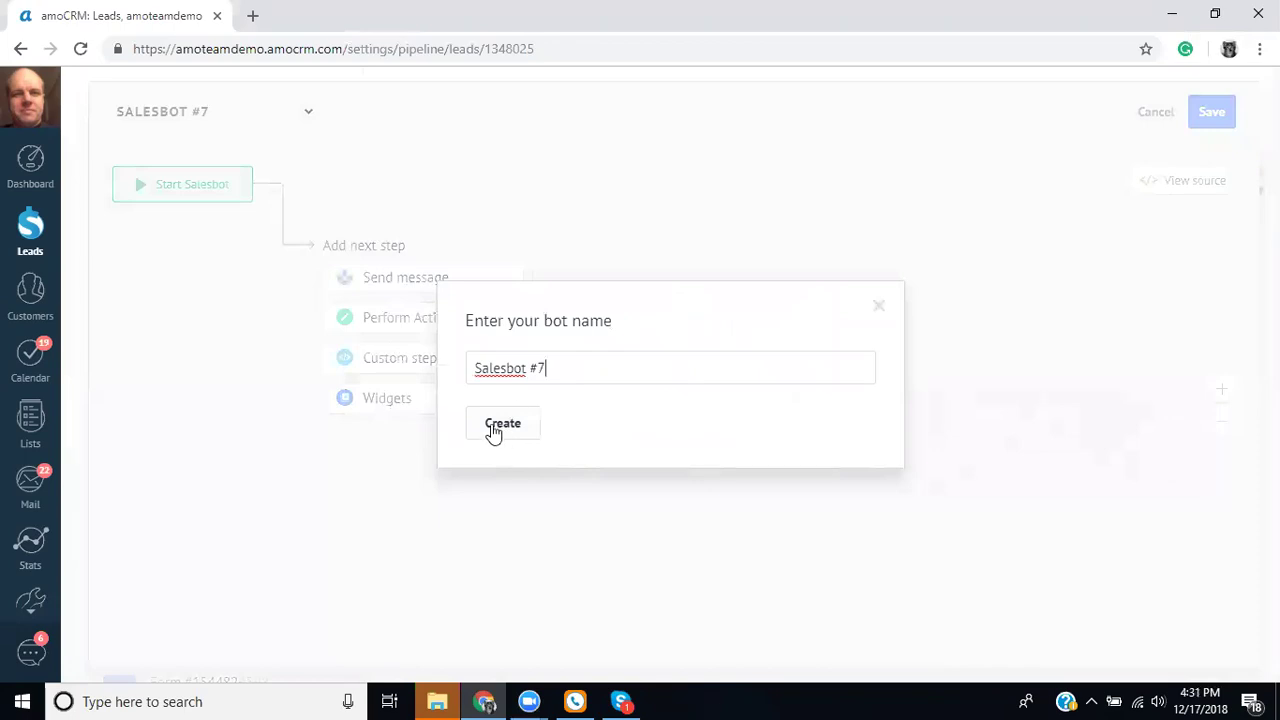
click(514, 425)
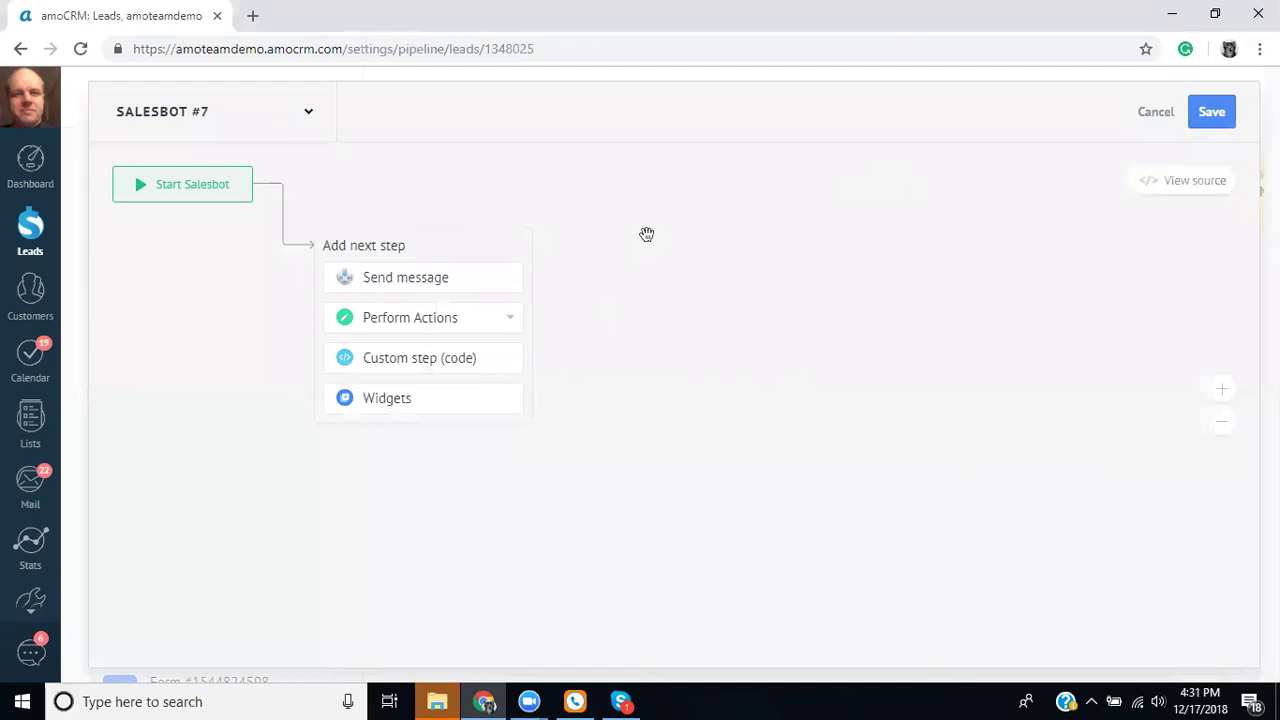
click(465, 281)
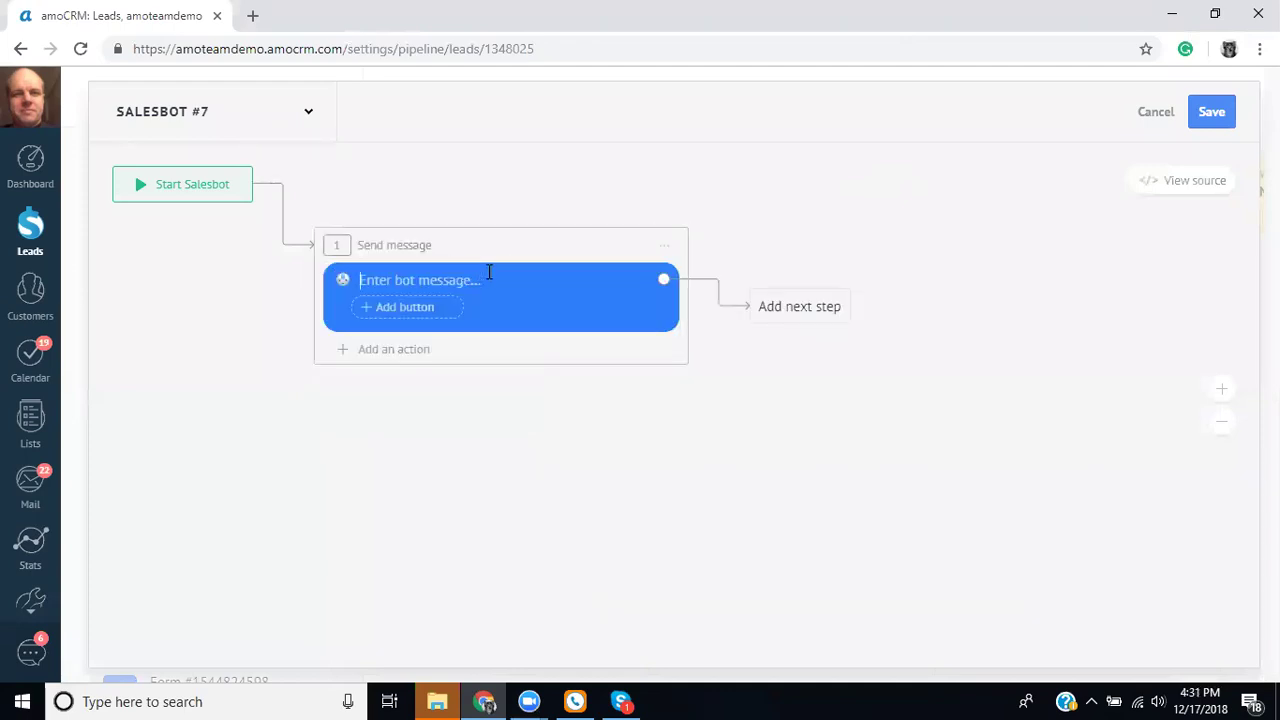
text(Thank you for con)
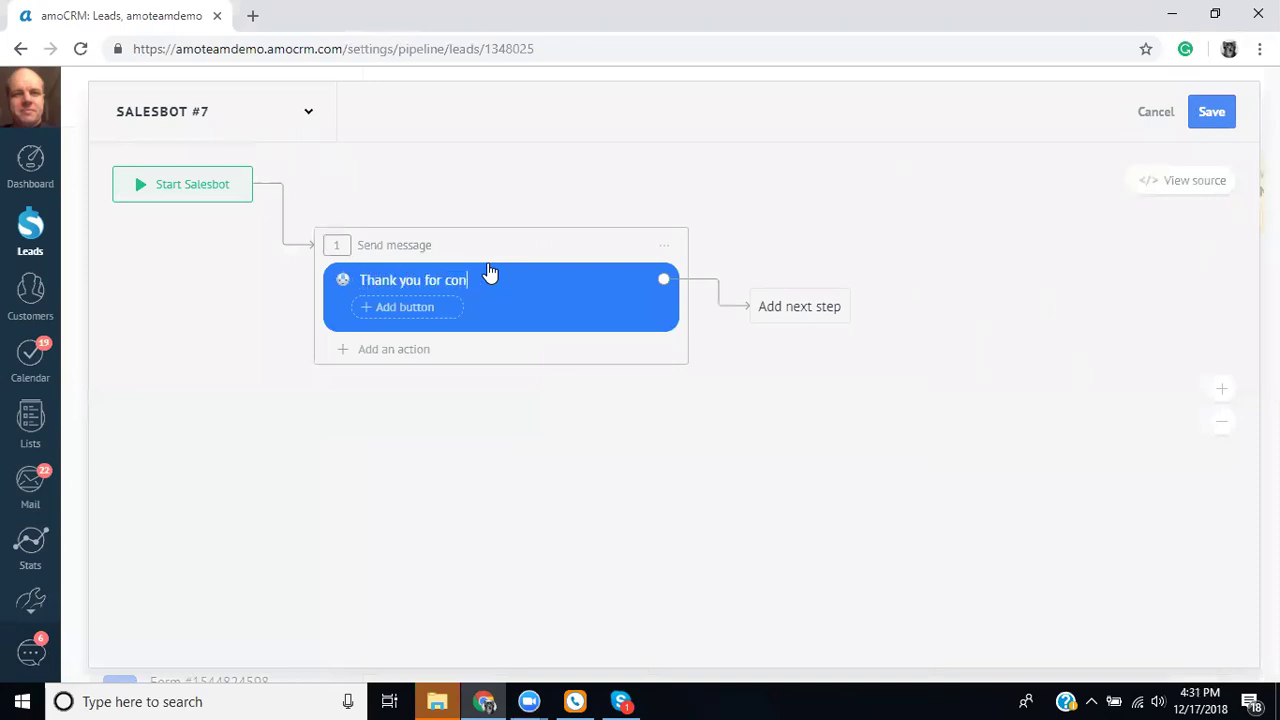
text(tacting us. Which topic can I as)
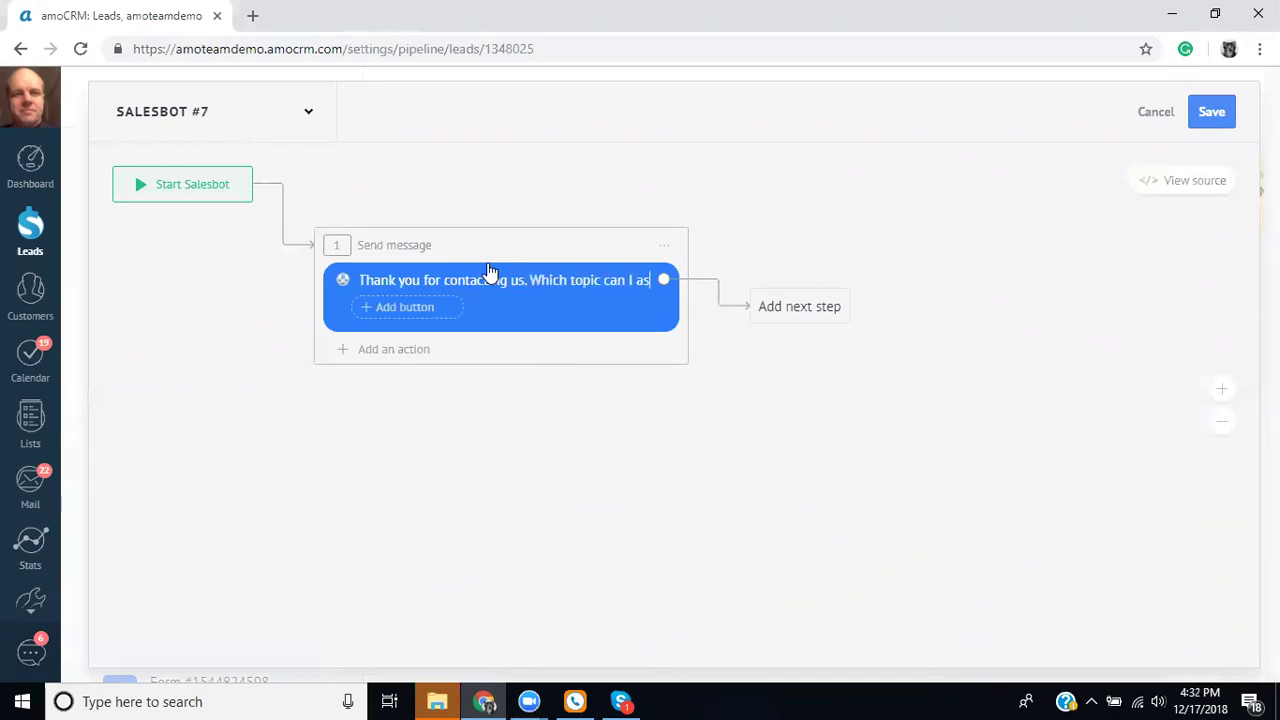
text(sist you with today?)
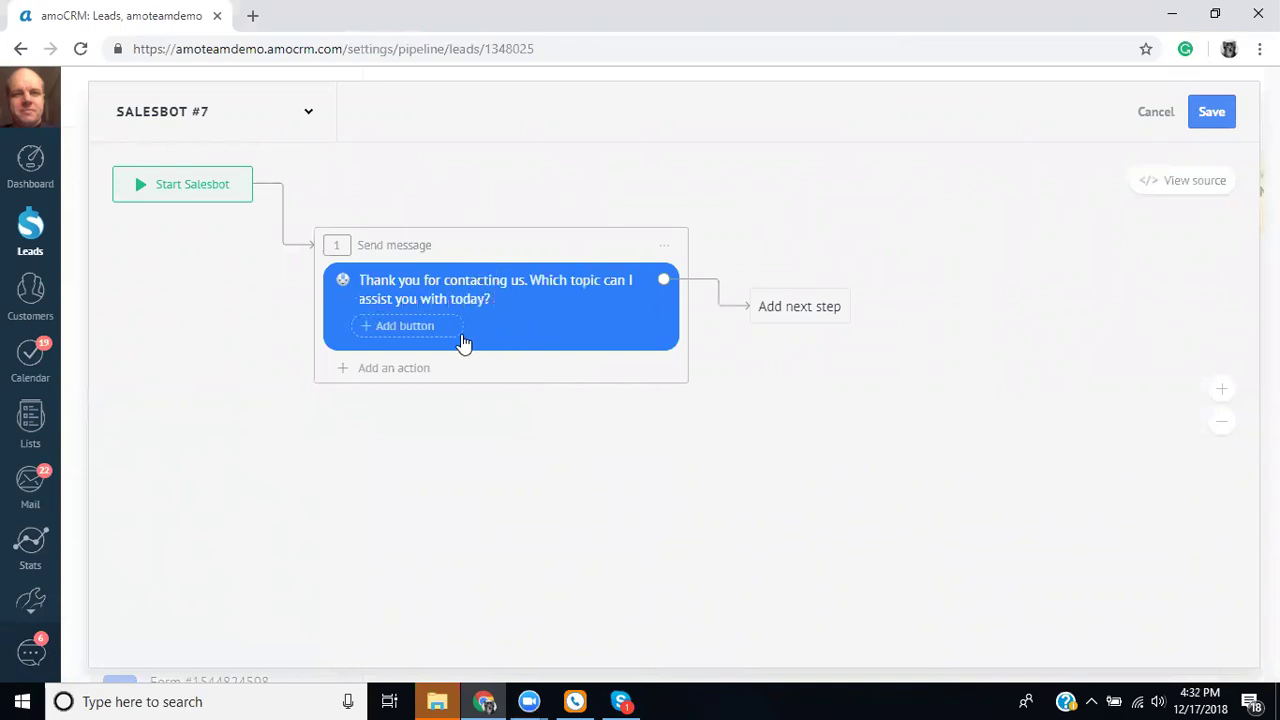
Add answer buttons Special Events, Software Sales and Partnership Inquiry to the message
click(407, 328)
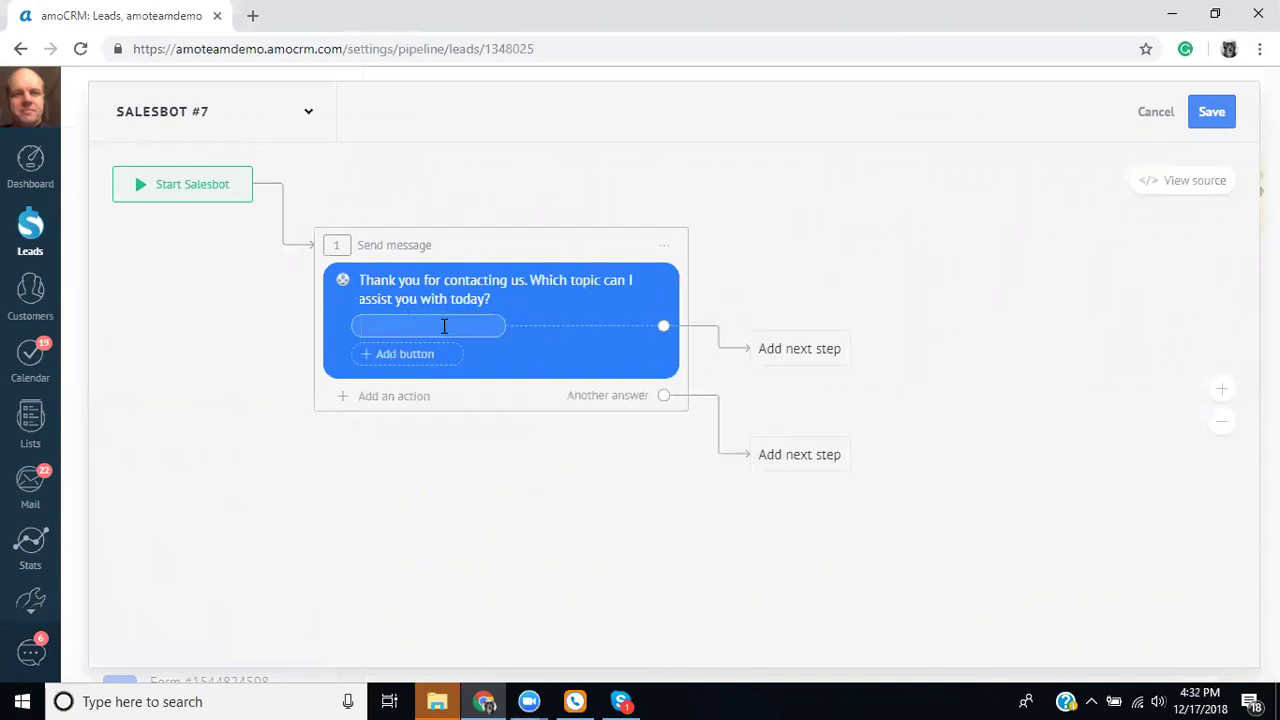
text(Special Event)
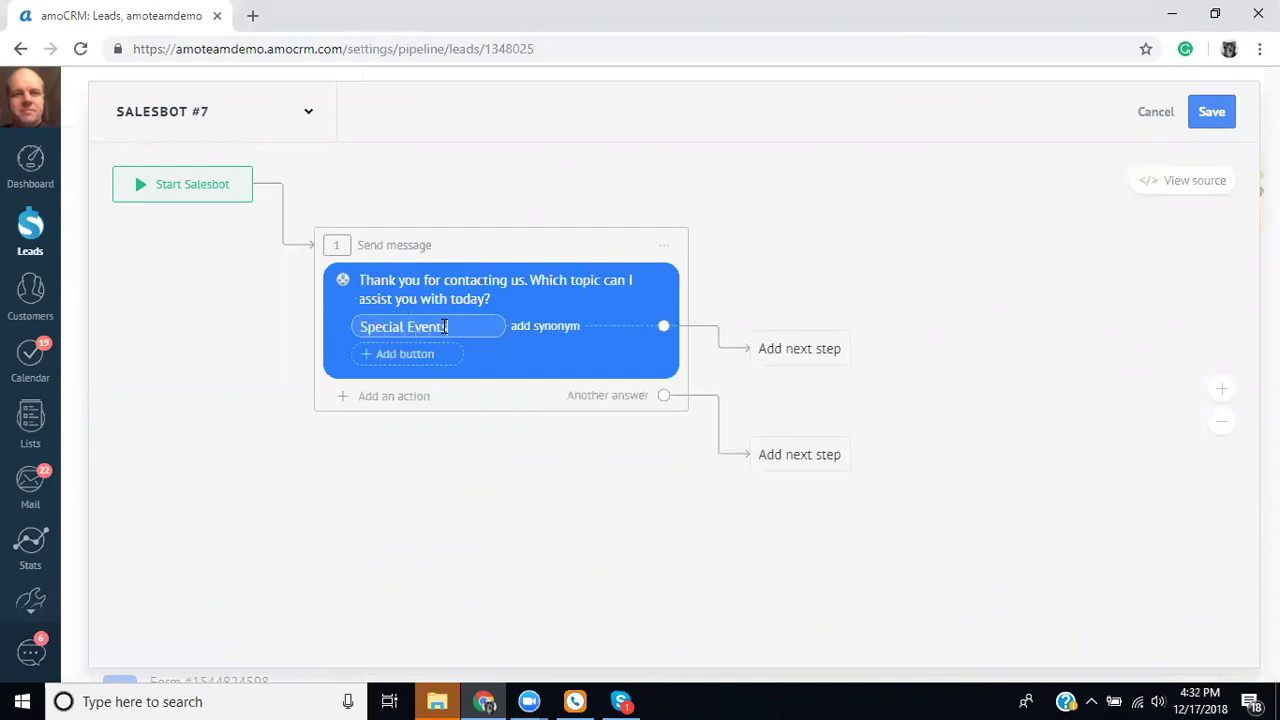
text(s)
click(430, 355)
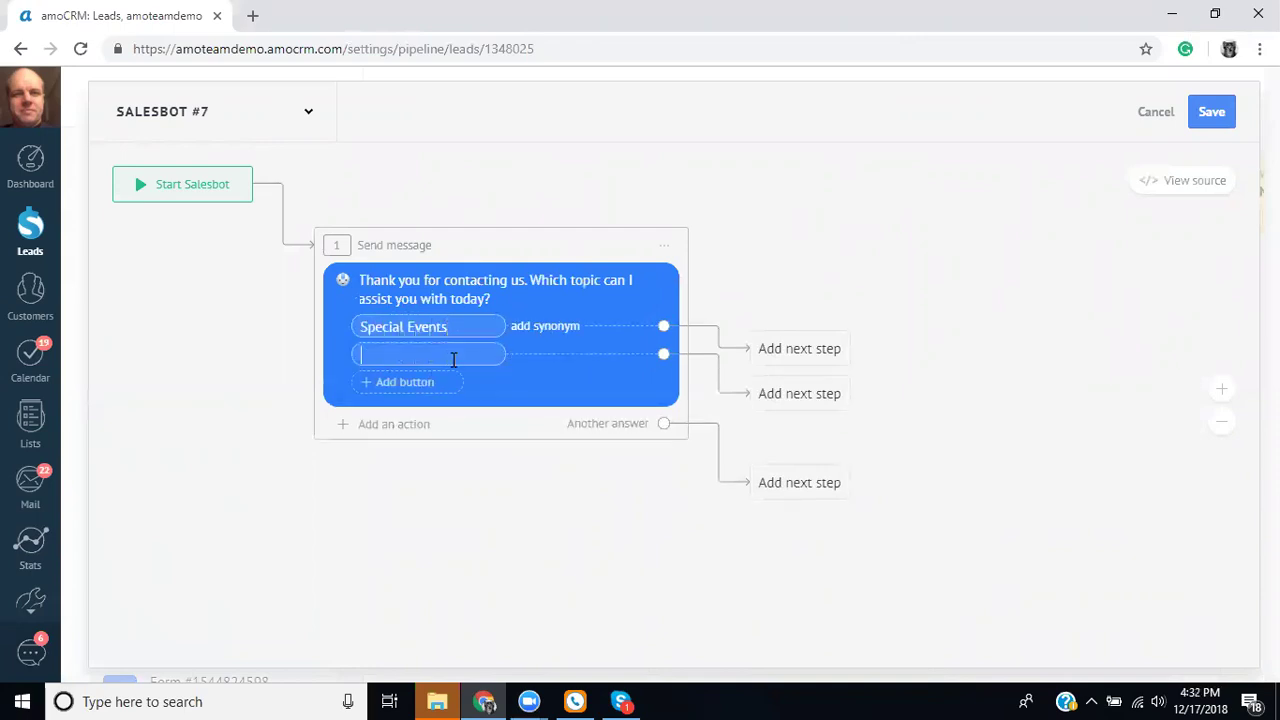
text(Software Sales)
click(420, 384)
text(Par)
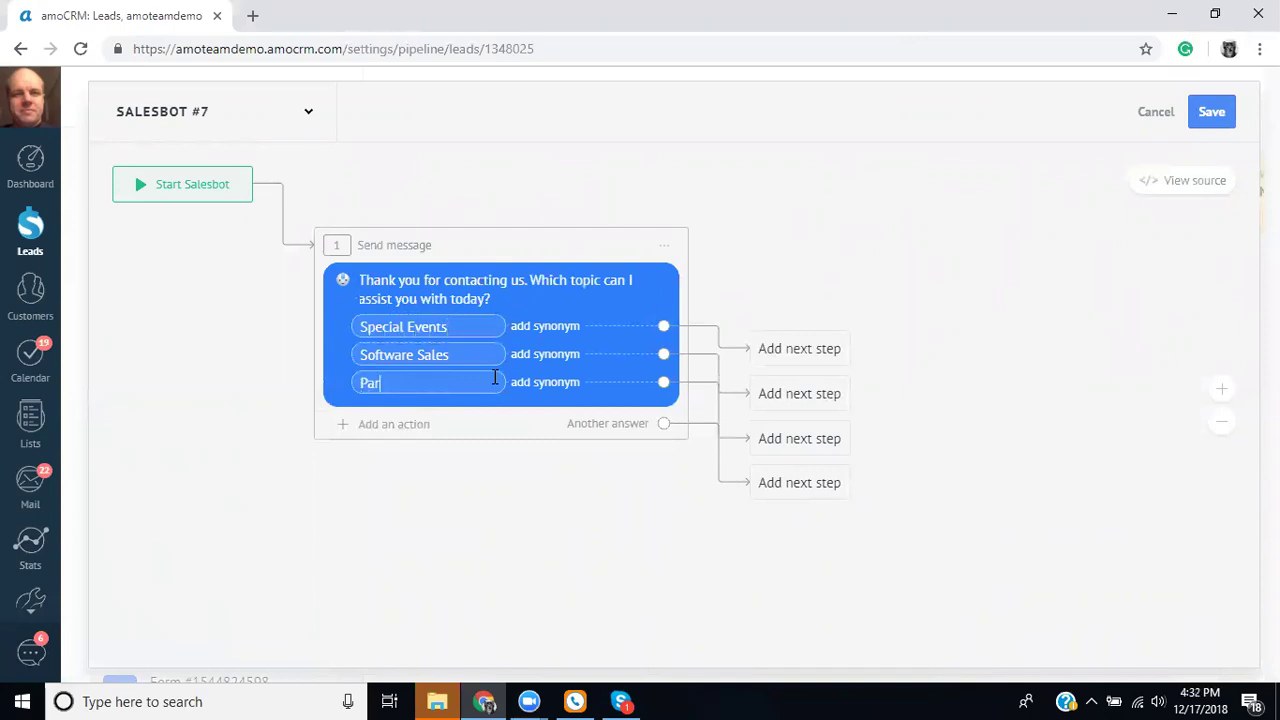
text(tnership Inquiry)
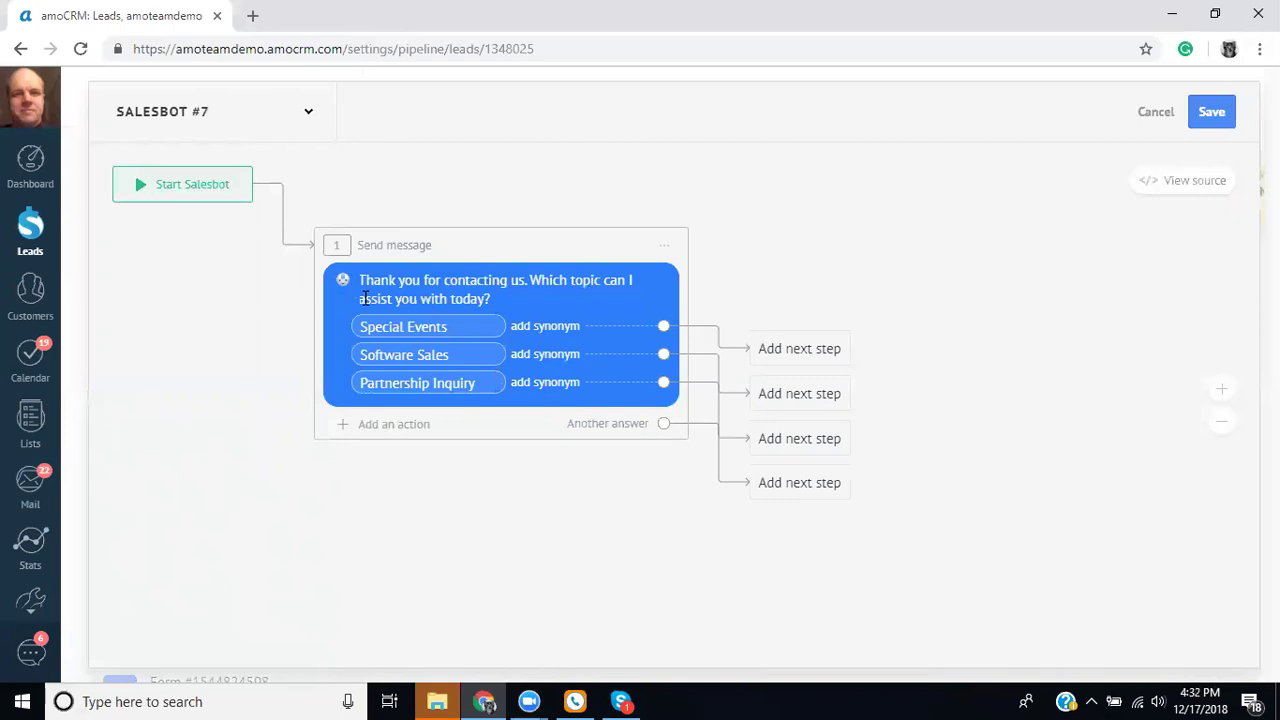
Append 'Special Events? Software Sales? Partnership question?' to the bot's message text
click(512, 298)
text(Special Events? Software Sales)
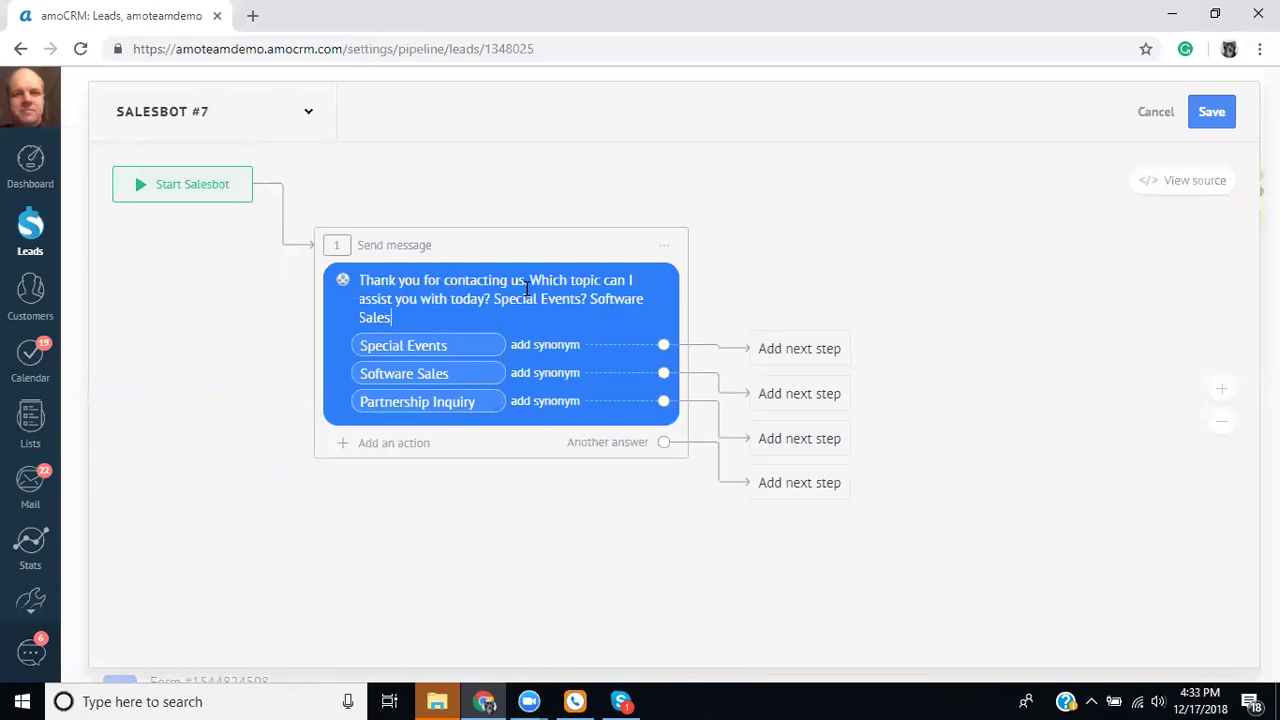
text(? Partnership question?)
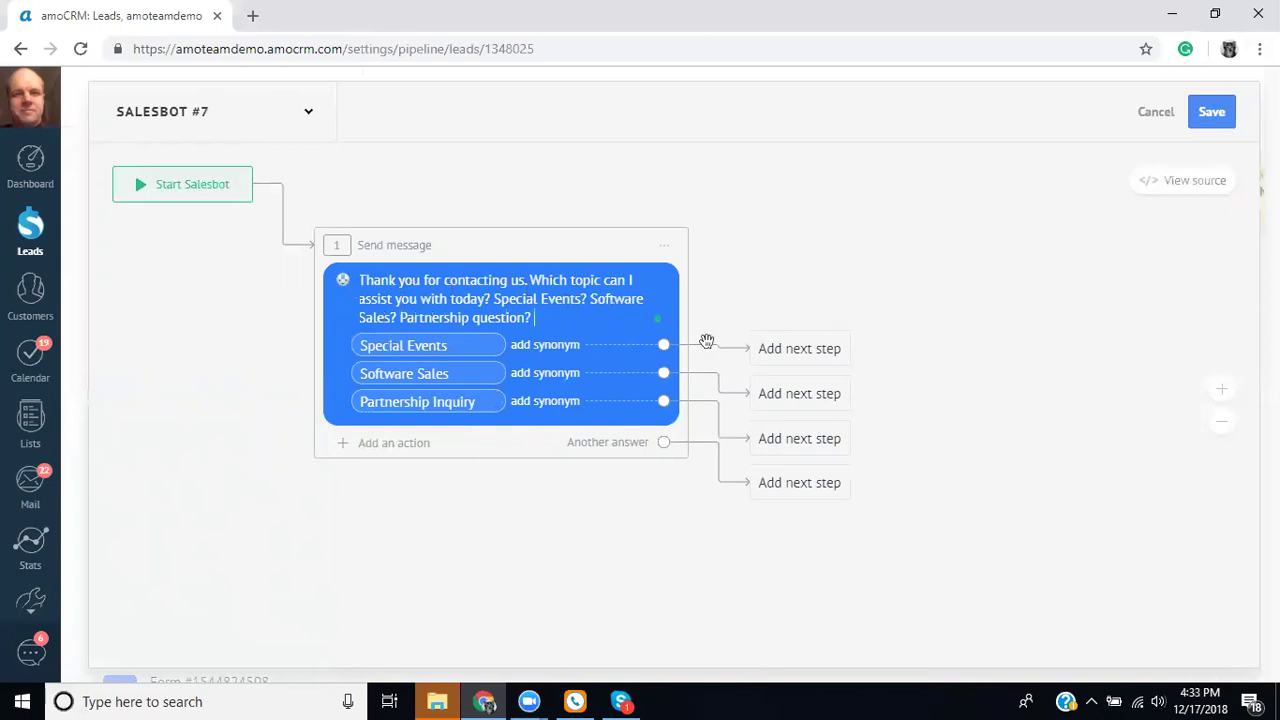
Spread out the answer branches and add a Set field step after Special Events
drag(830, 345, 917, 239)
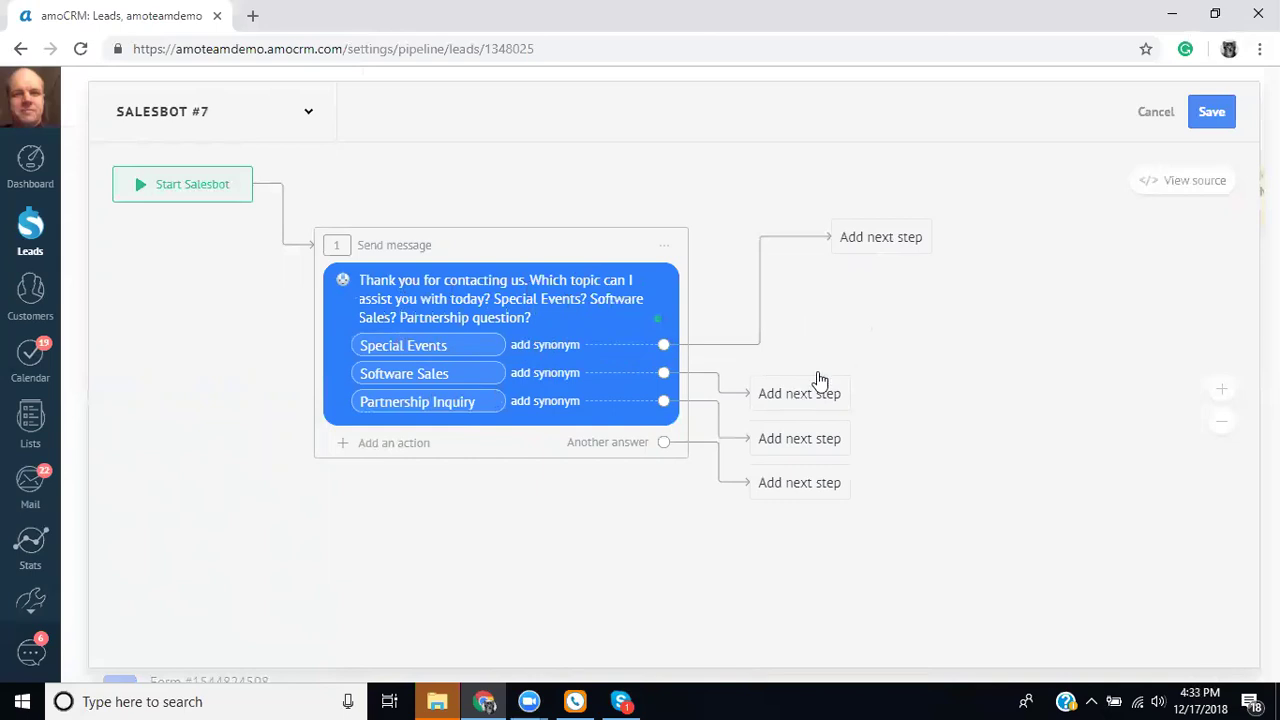
drag(818, 380, 924, 370)
drag(806, 442, 929, 430)
drag(815, 492, 711, 571)
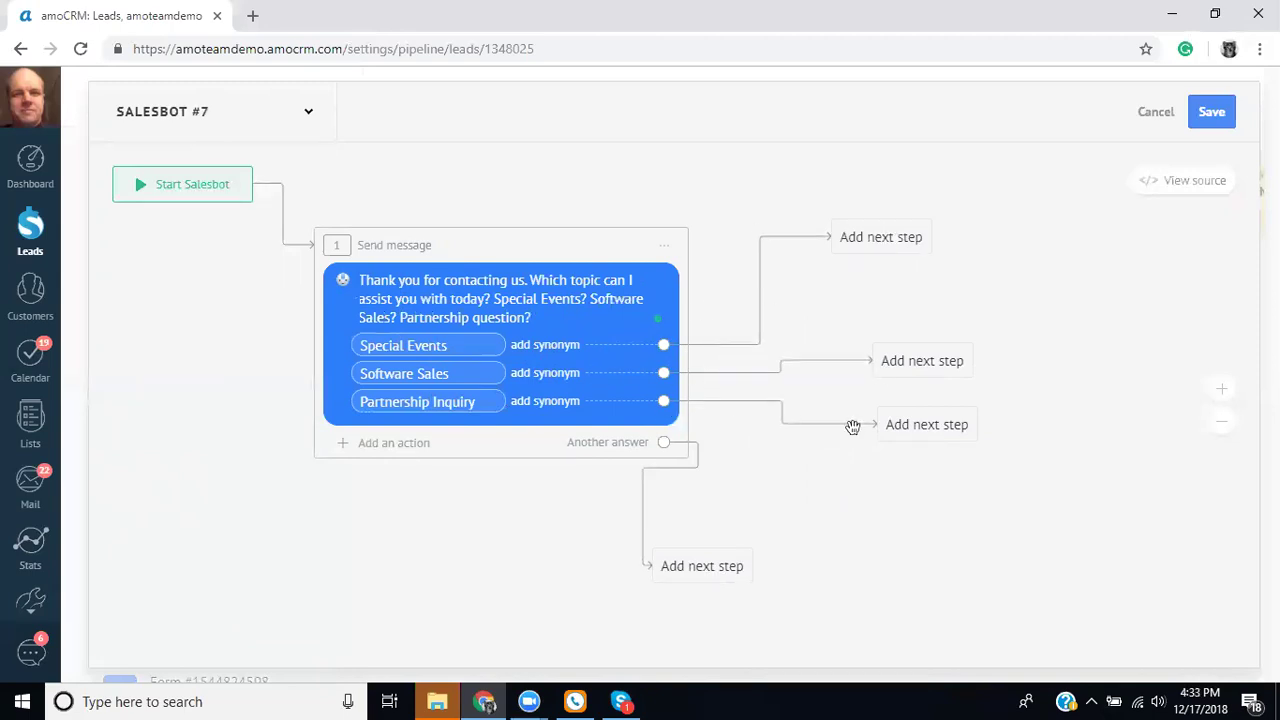
drag(1163, 491, 874, 474)
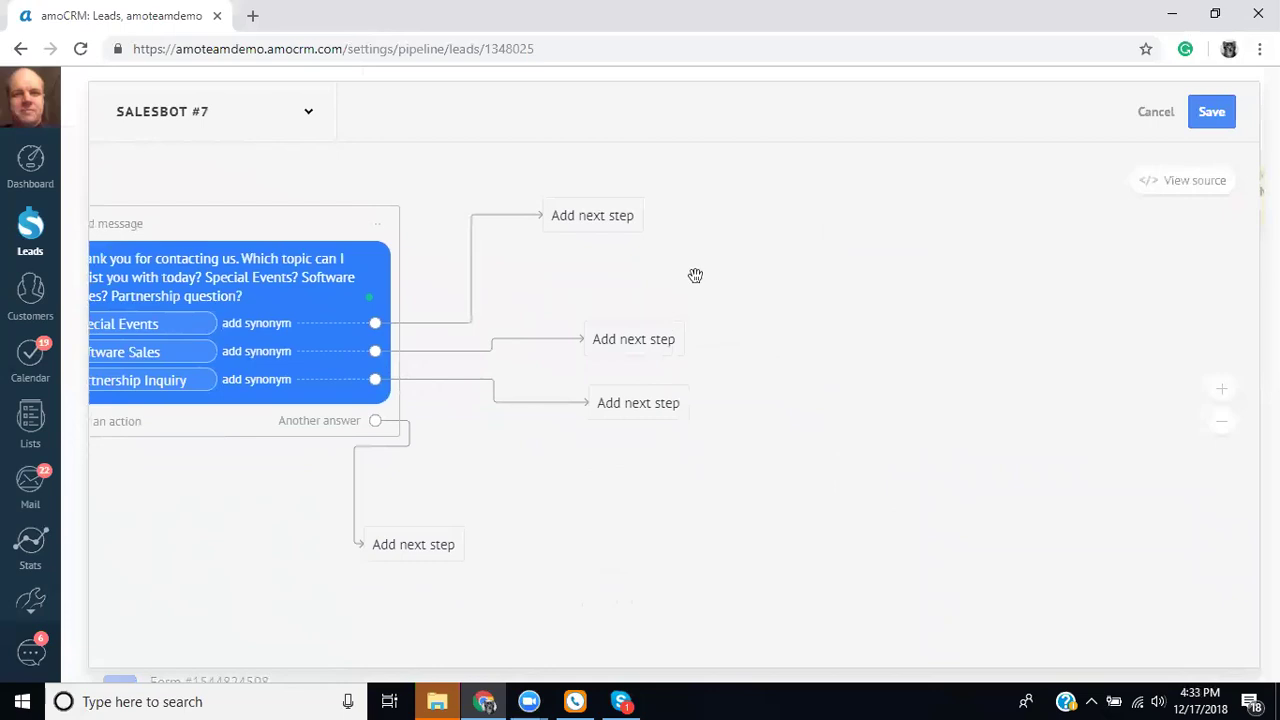
click(590, 217)
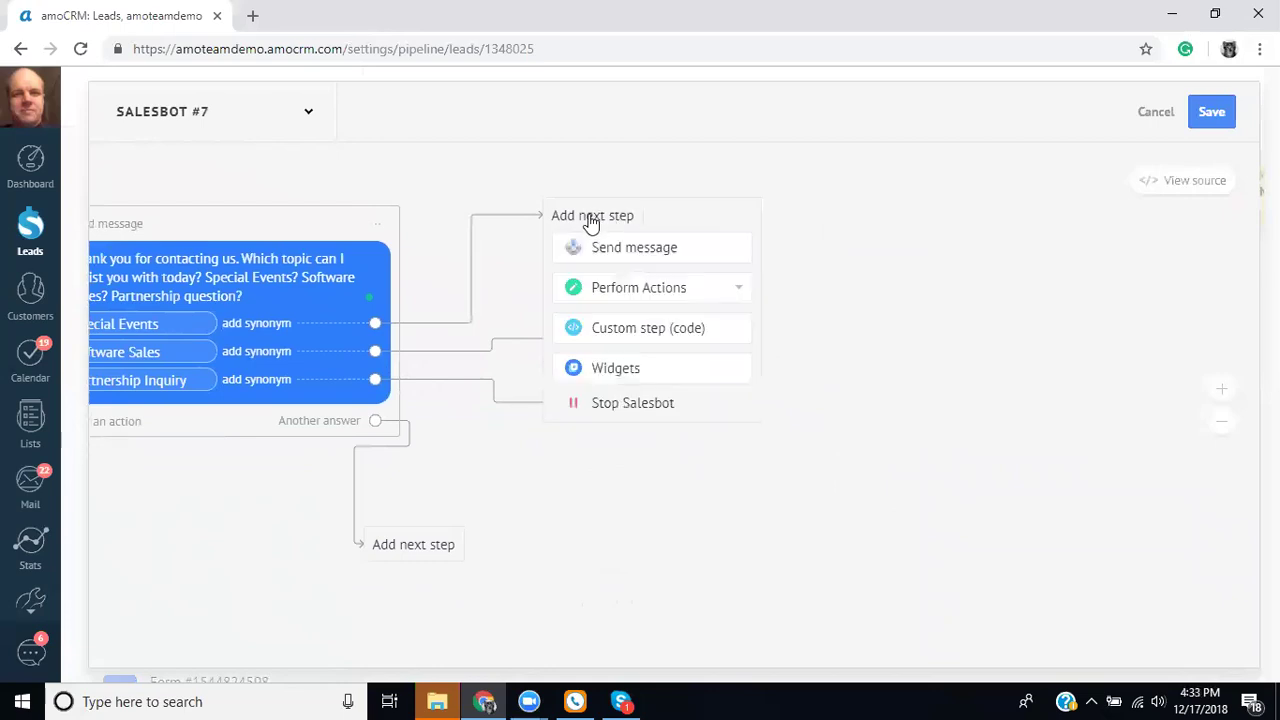
click(654, 293)
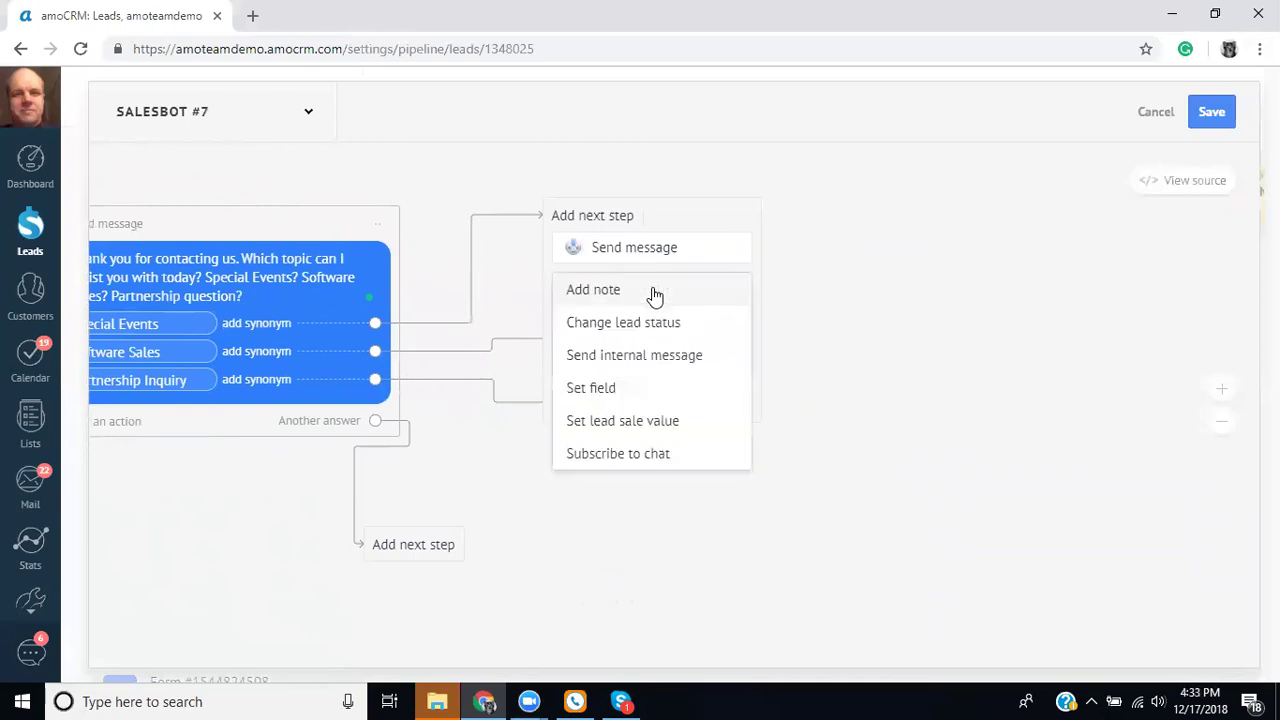
click(672, 390)
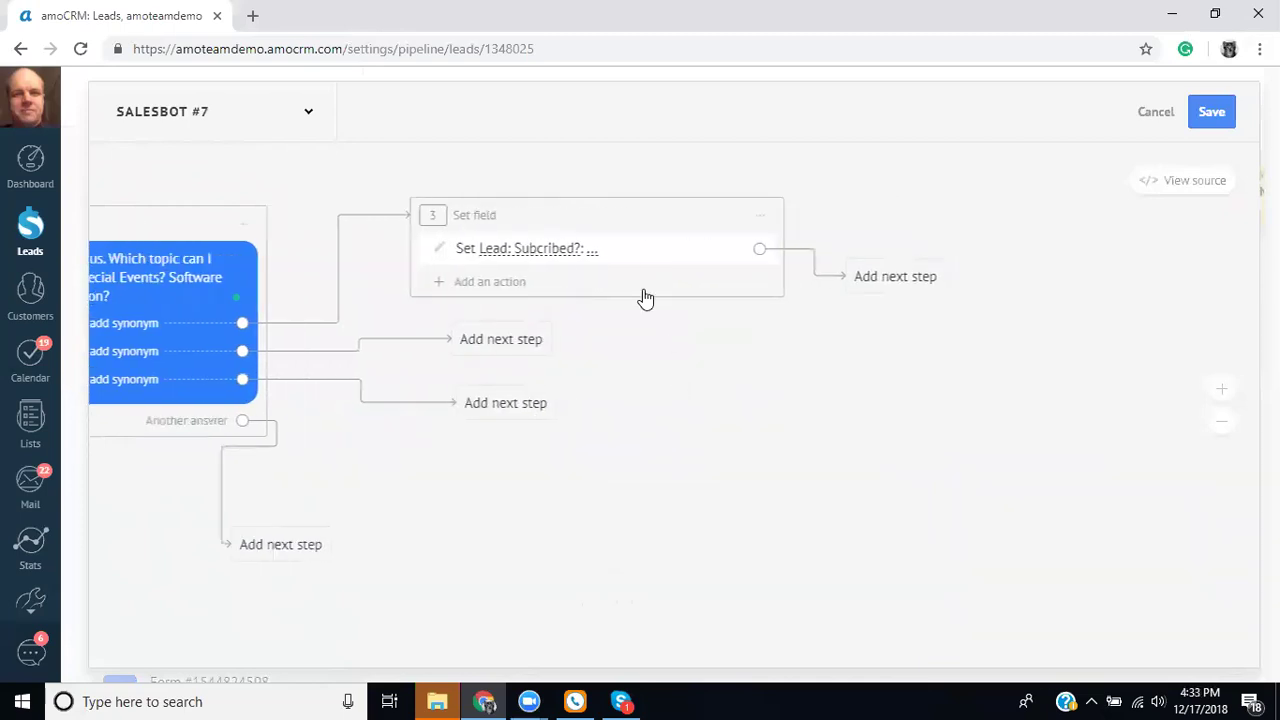
Make the step set Lead: Product Interest to Special Events
click(524, 255)
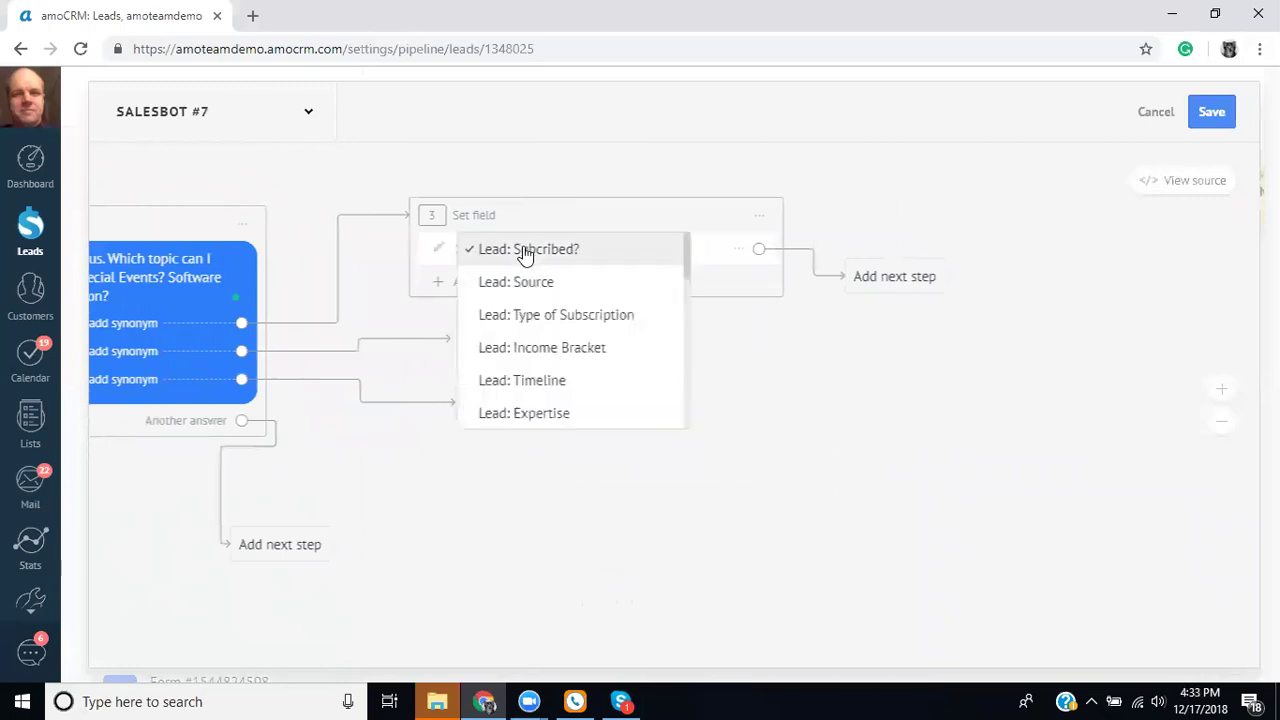
scroll(566, 289, down, 3)
scroll(570, 292, down, 1)
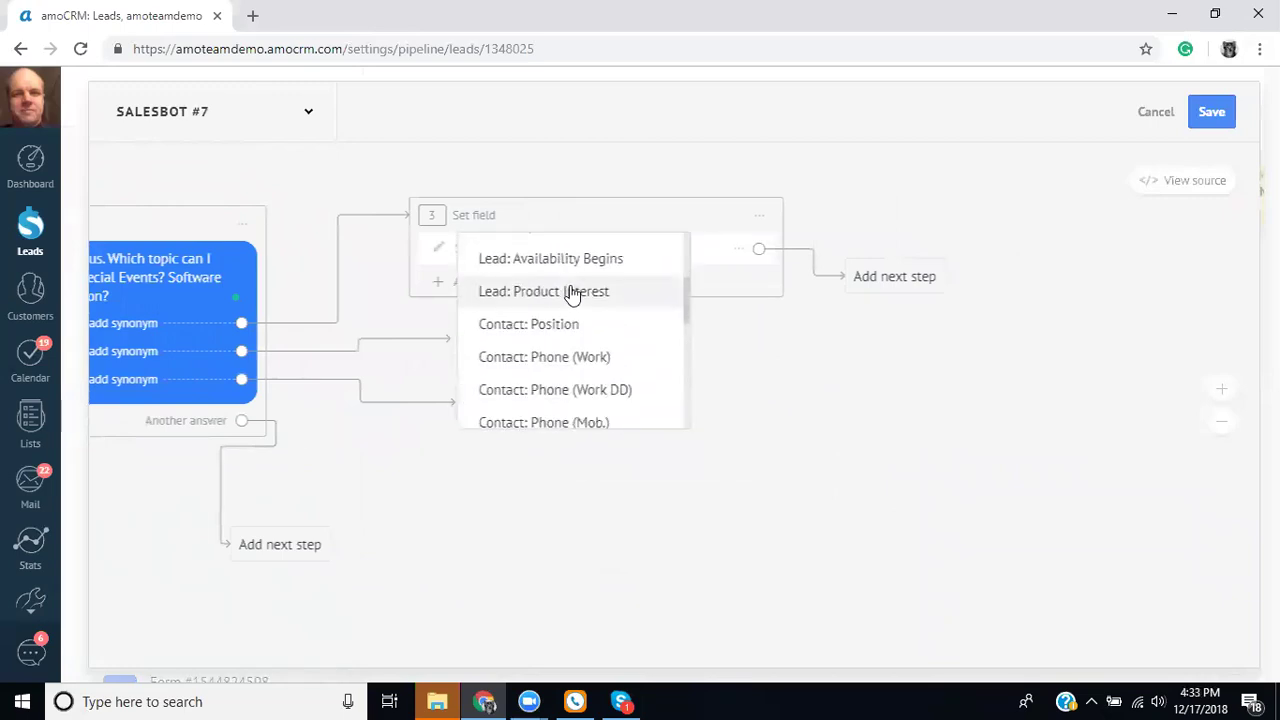
scroll(571, 292, down, 1)
scroll(571, 292, up, 3)
scroll(571, 292, down, 1)
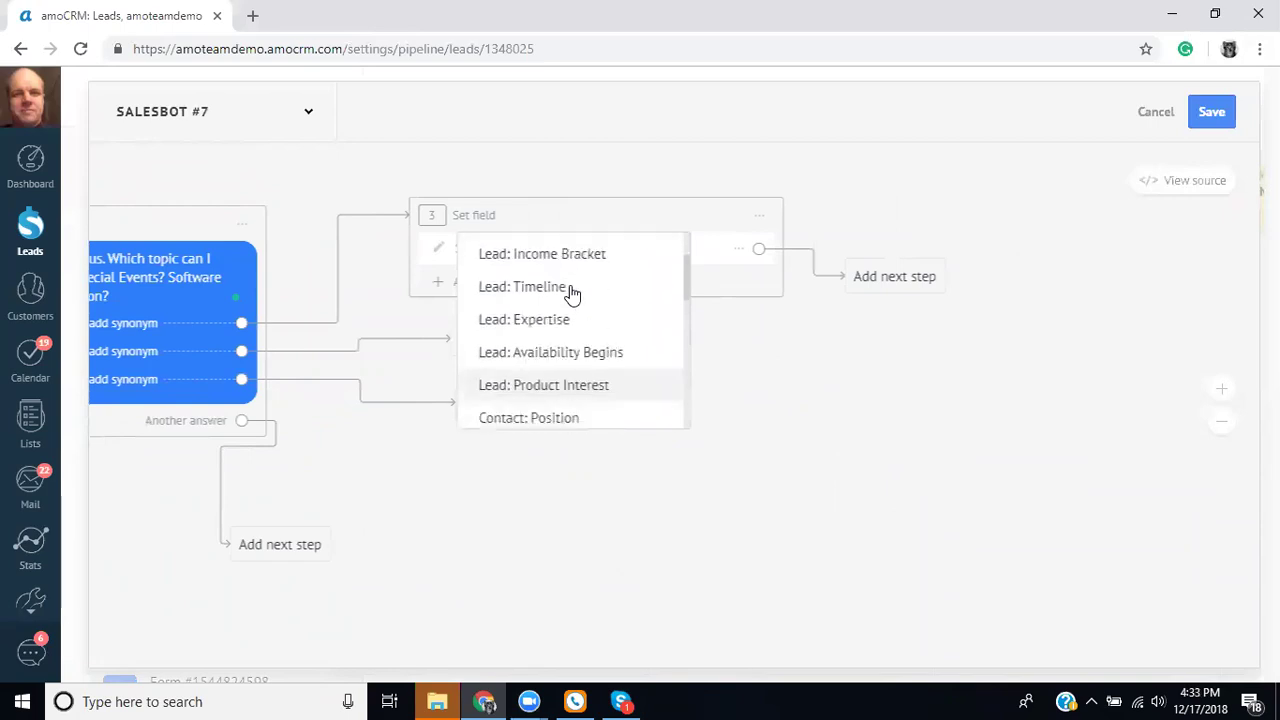
click(537, 388)
click(619, 253)
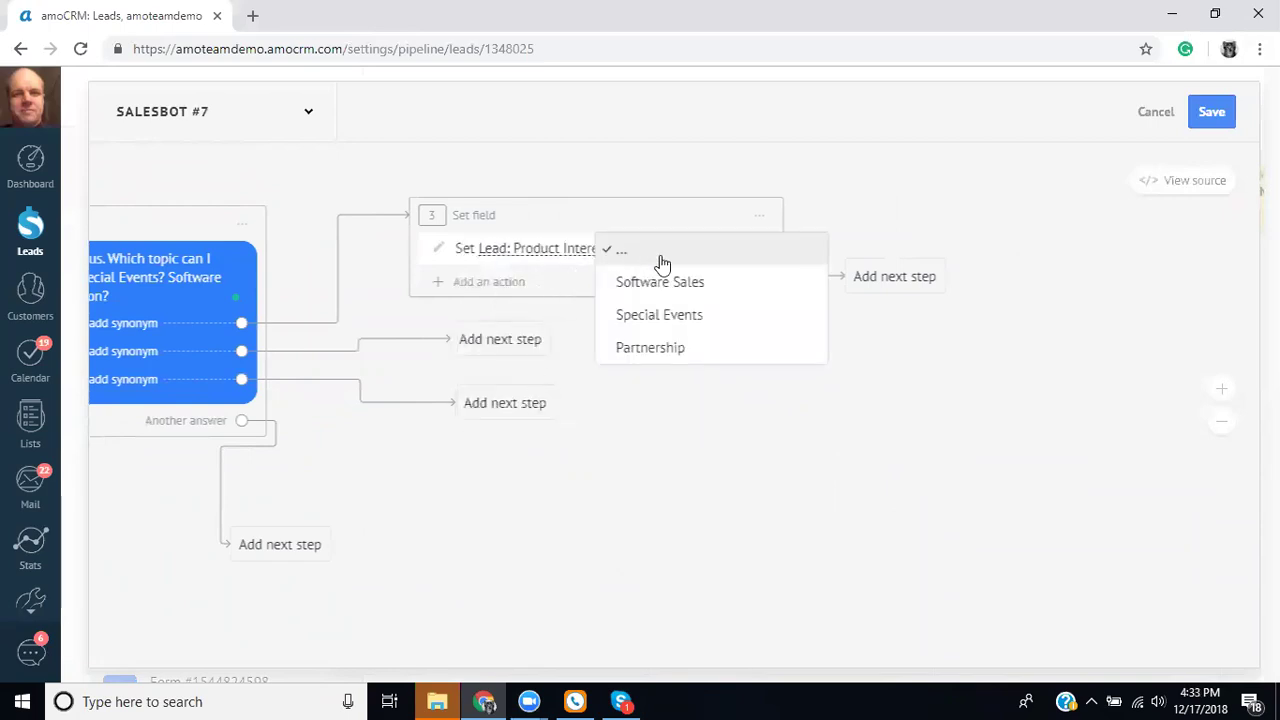
click(660, 282)
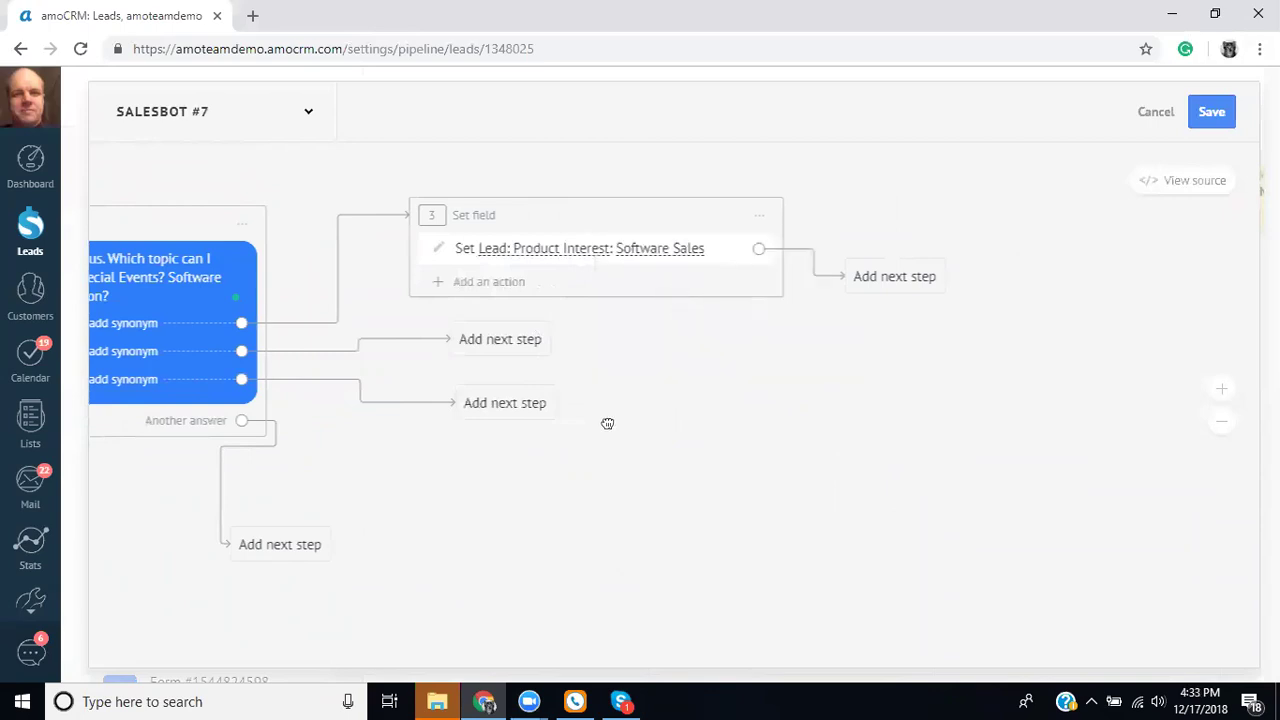
drag(603, 423, 826, 429)
click(760, 278)
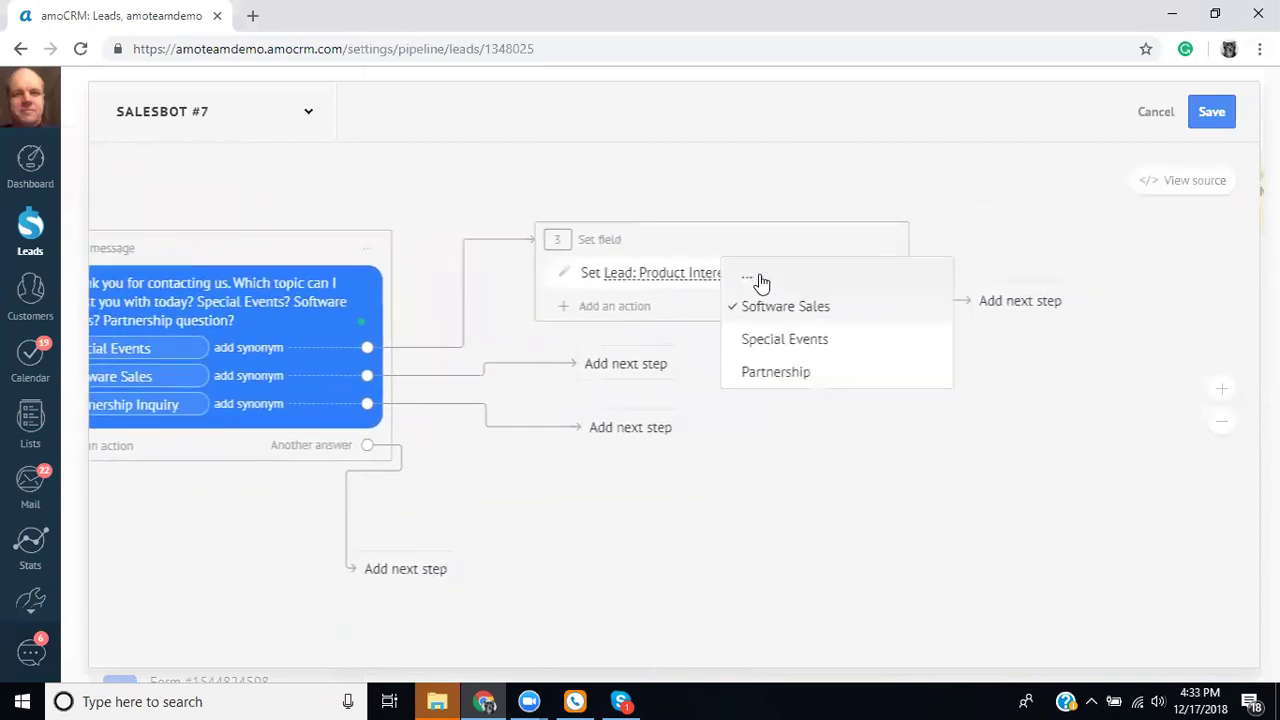
click(786, 340)
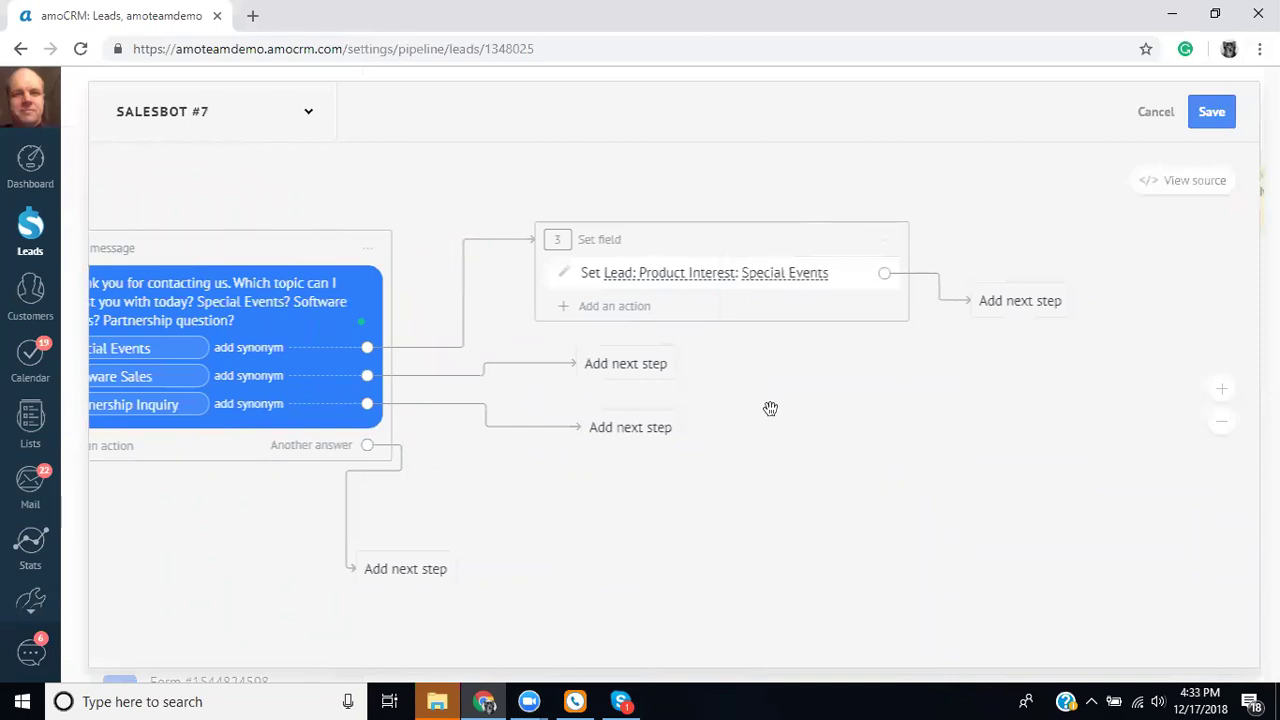
Add Set field step 4 setting Product Interest to Software Sales for the Software Sales answer
click(634, 366)
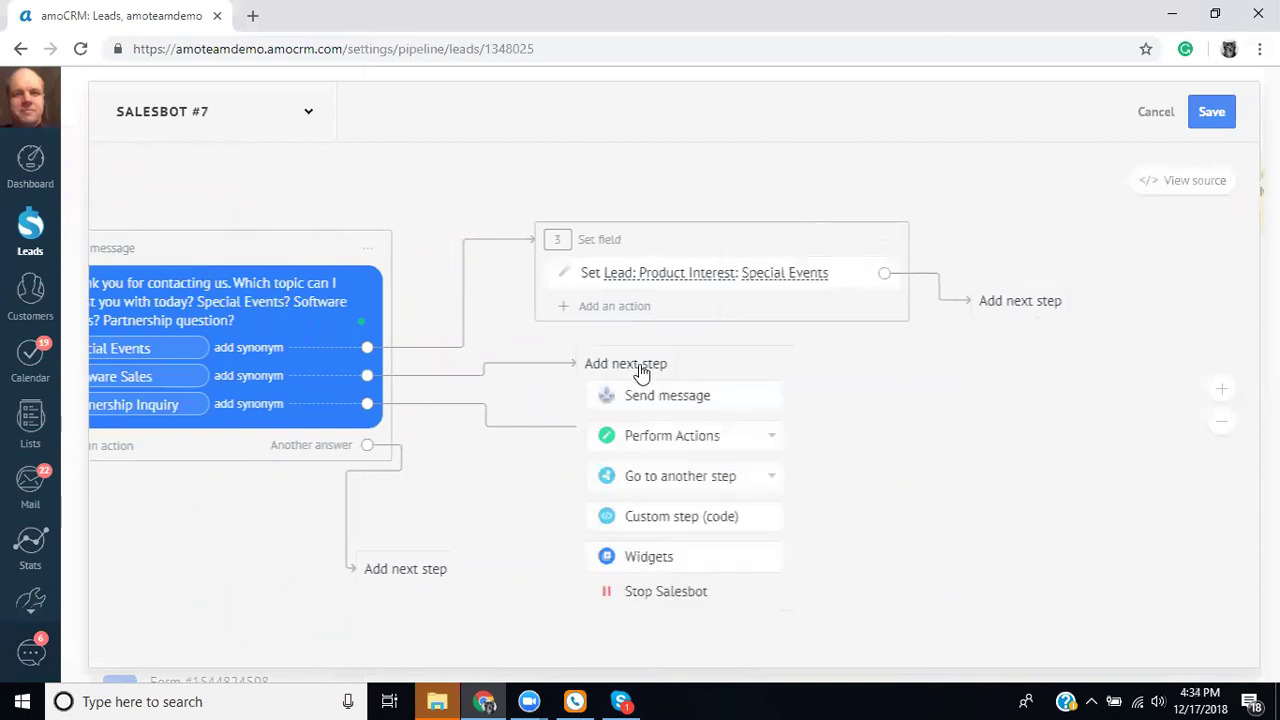
click(673, 440)
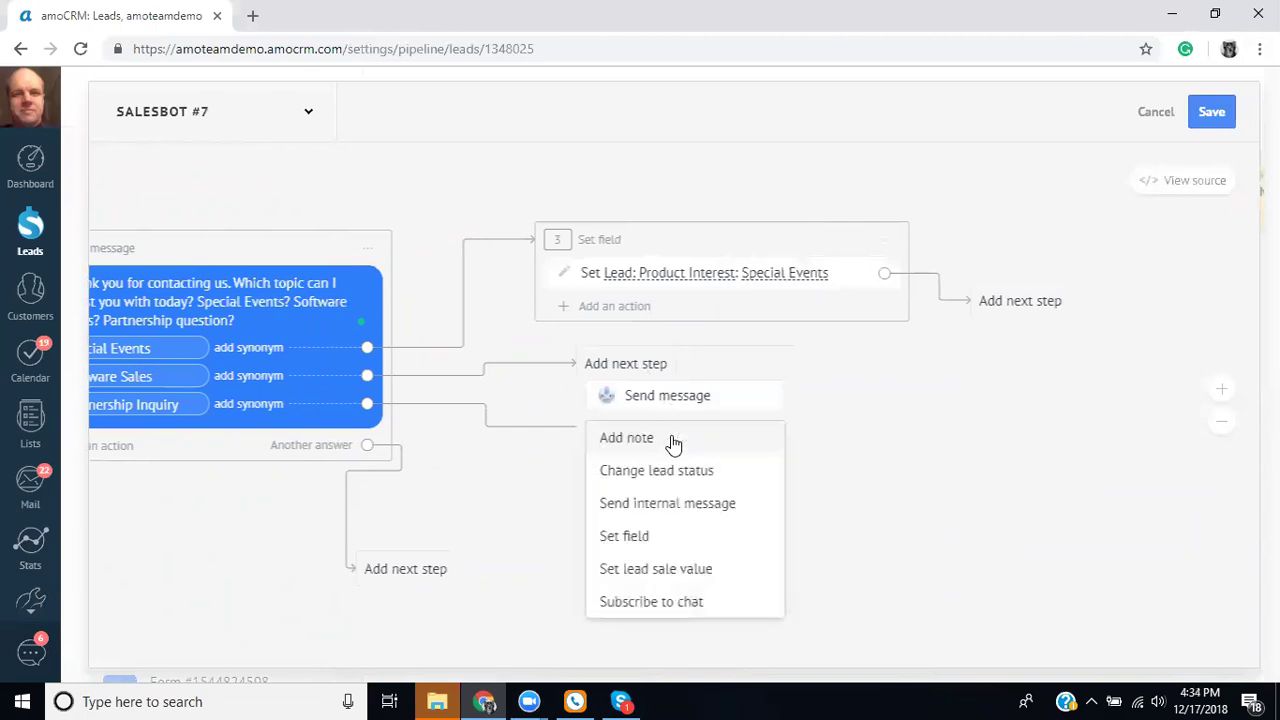
click(695, 537)
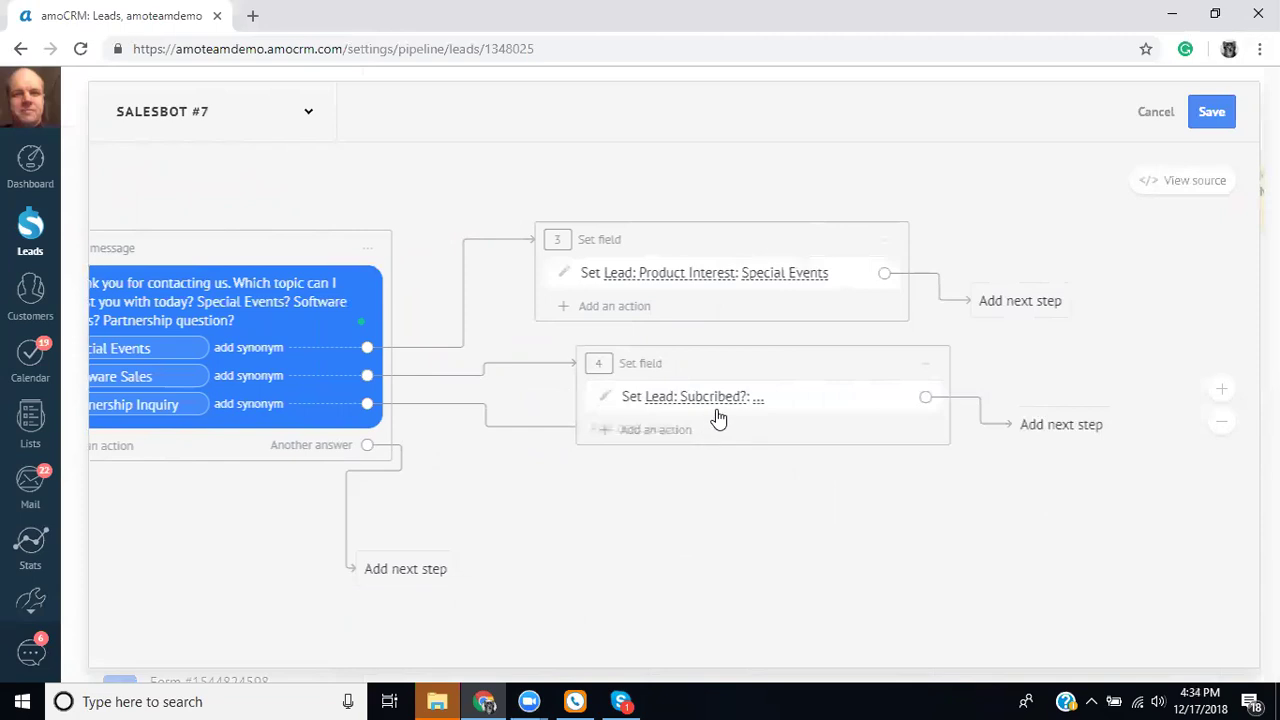
click(732, 398)
scroll(734, 470, down, 1)
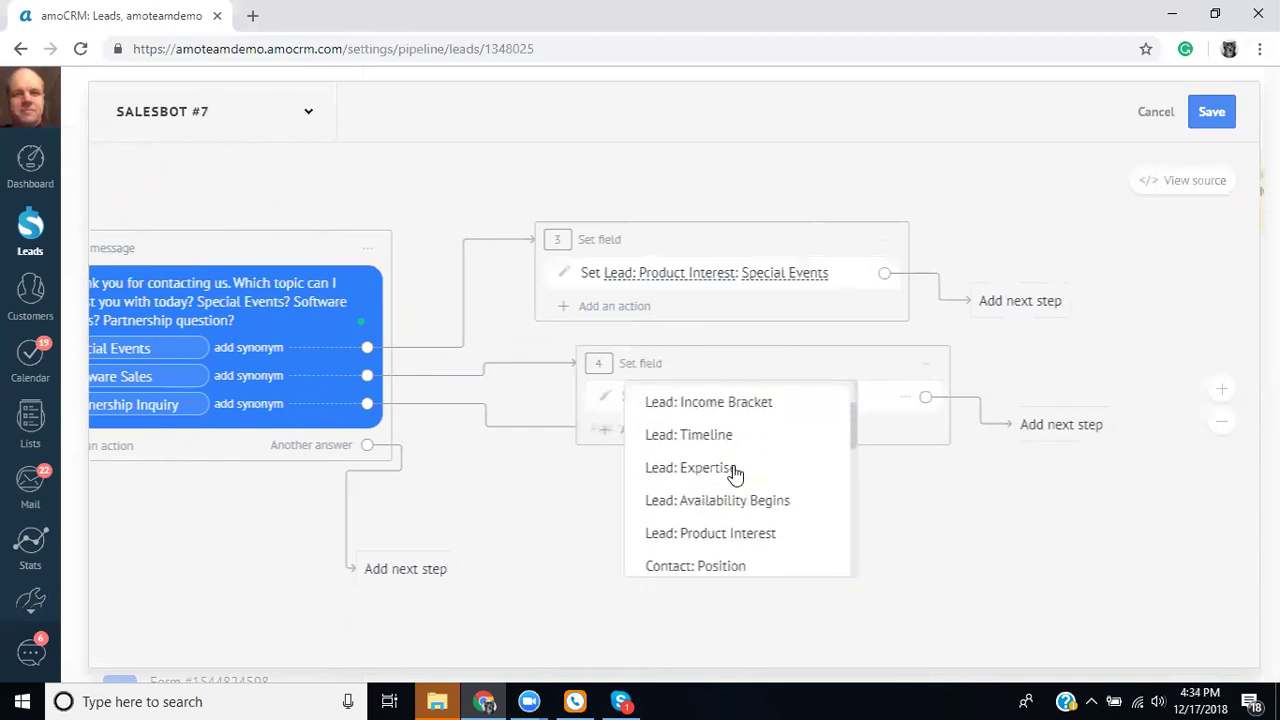
click(743, 532)
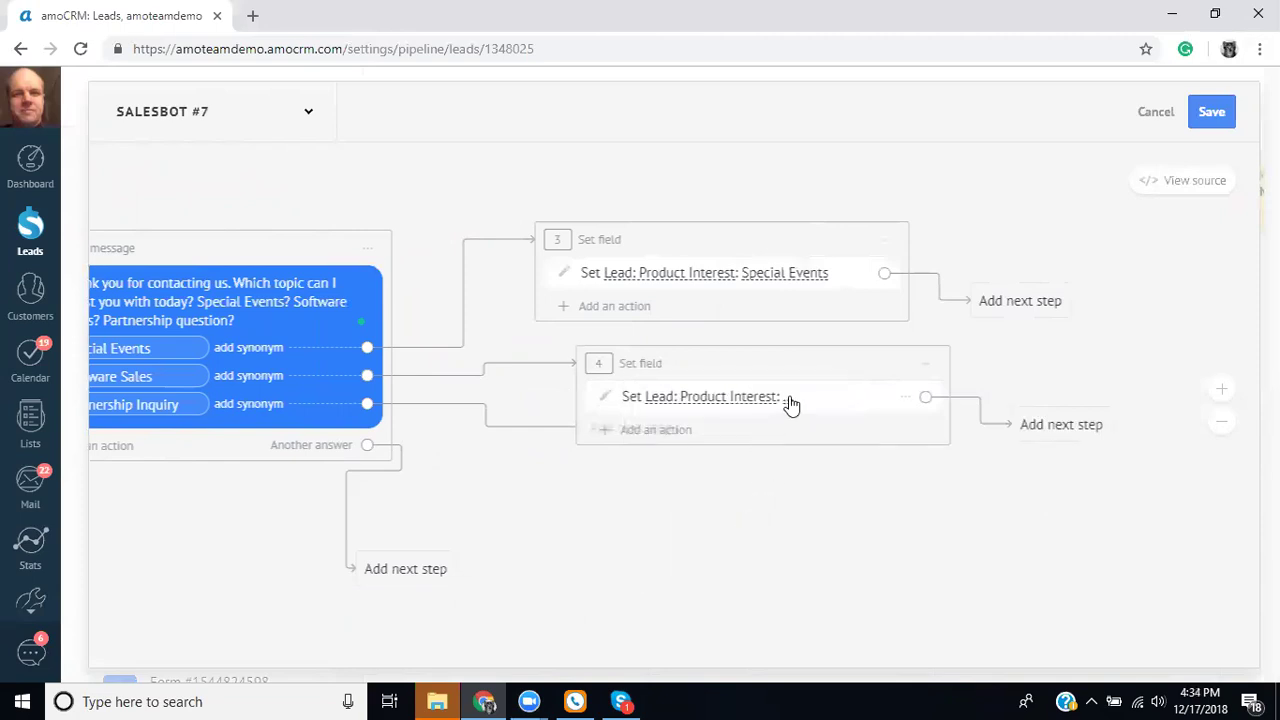
click(790, 400)
click(811, 431)
drag(709, 383, 703, 374)
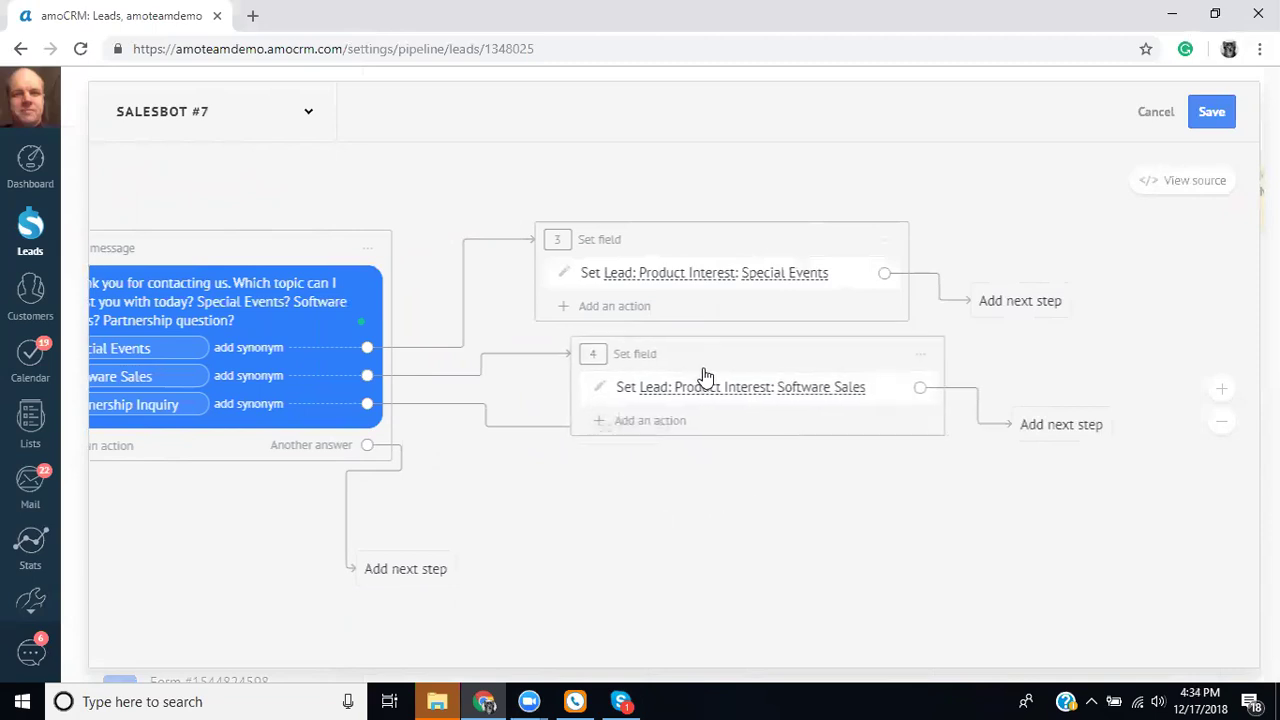
drag(692, 246, 689, 177)
drag(717, 346, 686, 303)
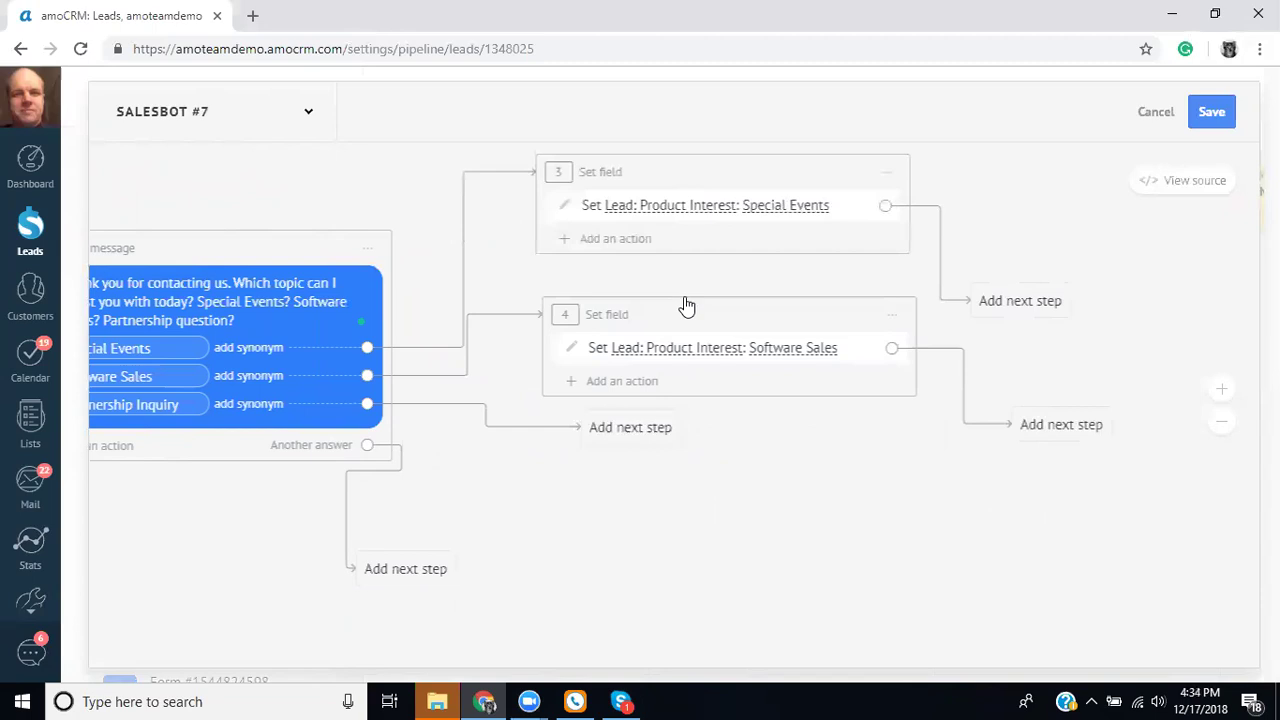
drag(653, 437, 638, 495)
Add Set field step 5 setting Product Interest to Partnership for the Partnership answer
click(628, 492)
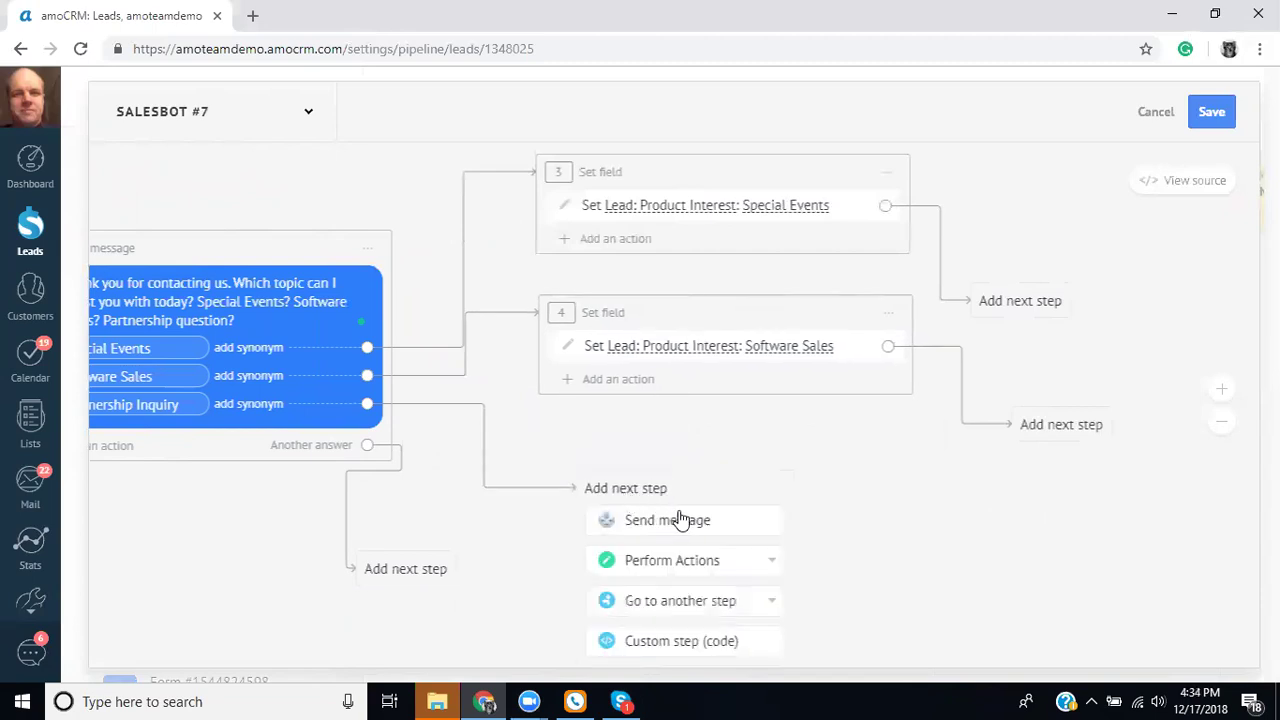
click(689, 568)
scroll(686, 563, down, 2)
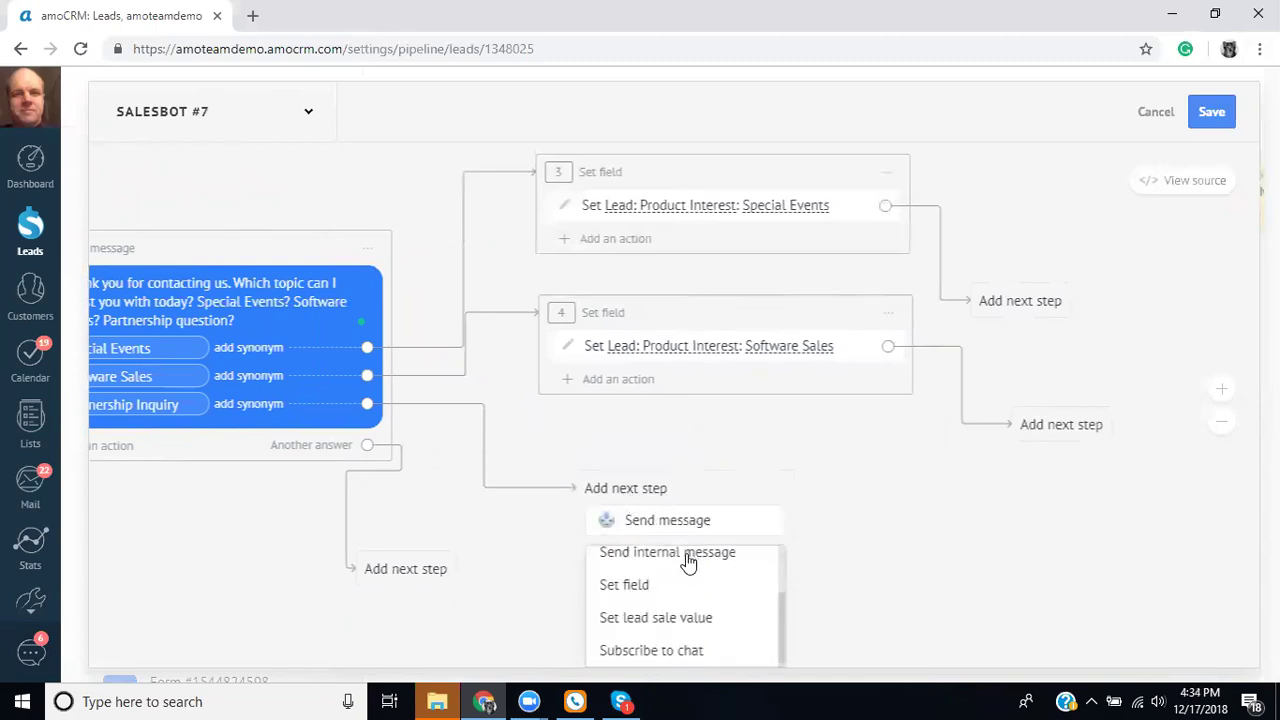
click(676, 594)
click(680, 522)
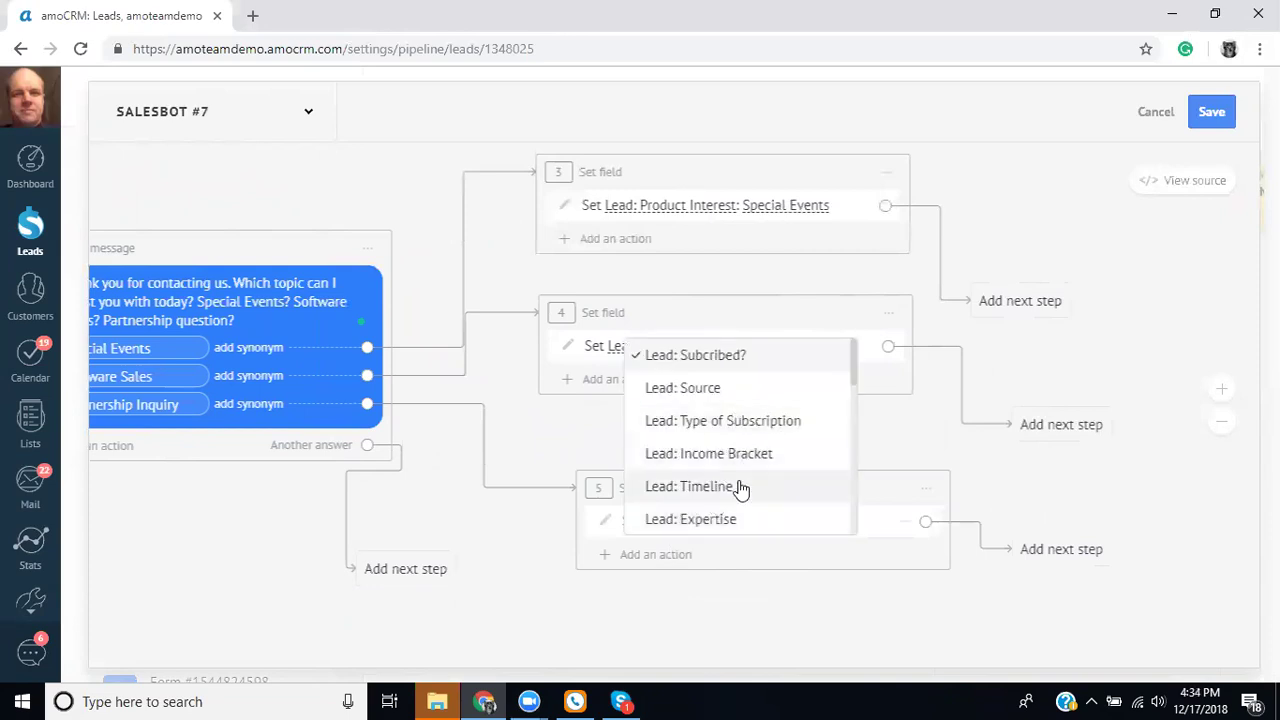
scroll(738, 482, down, 2)
scroll(737, 471, down, 1)
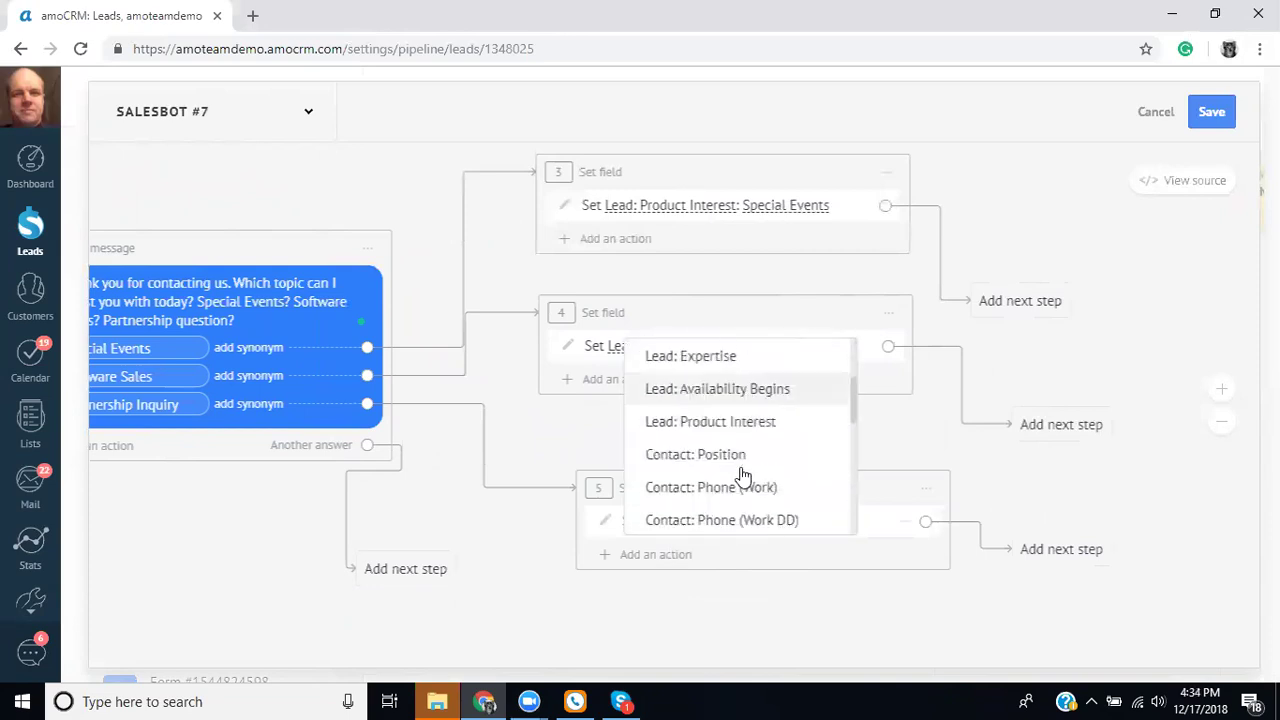
scroll(743, 471, up, 1)
click(749, 491)
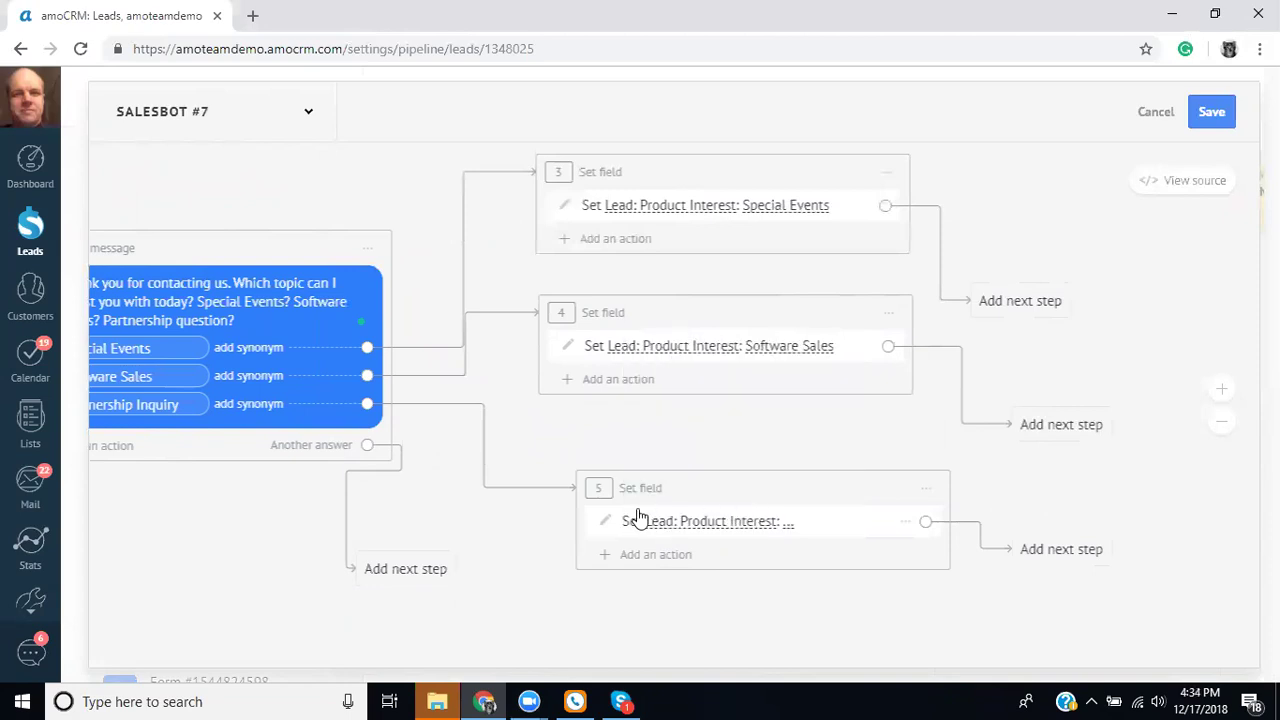
click(794, 528)
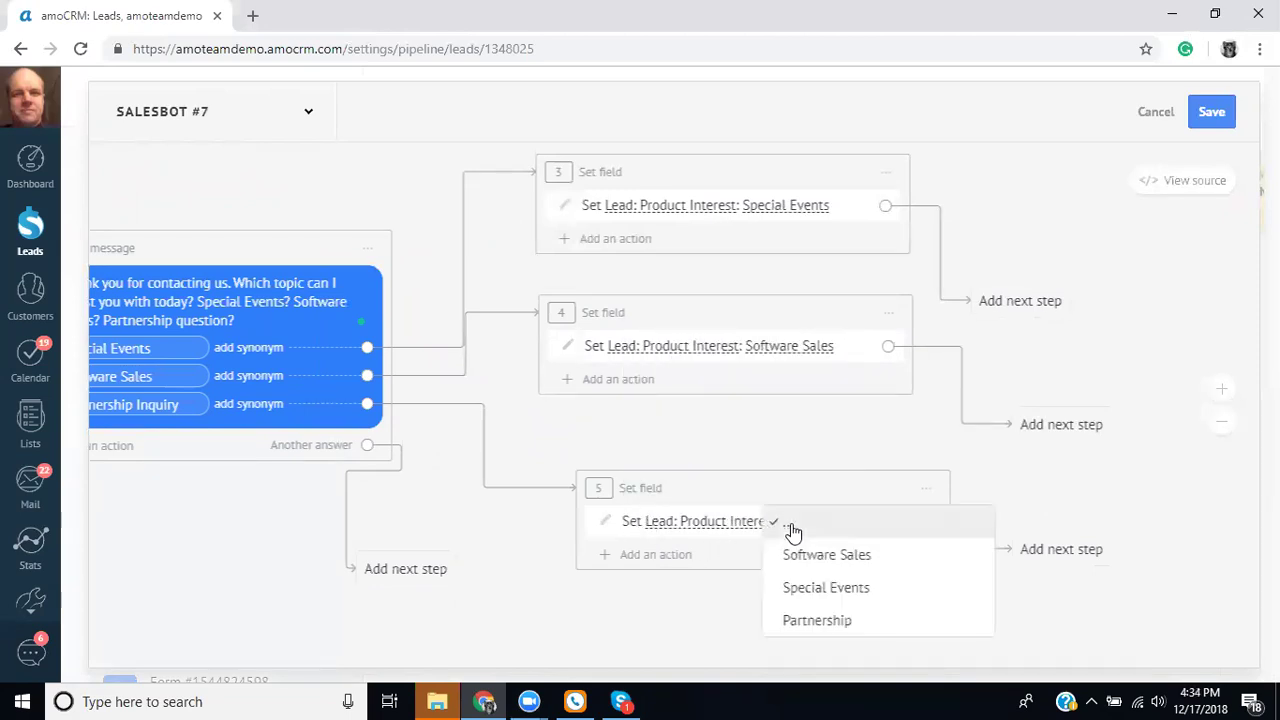
click(838, 616)
drag(869, 606, 463, 600)
drag(615, 300, 674, 186)
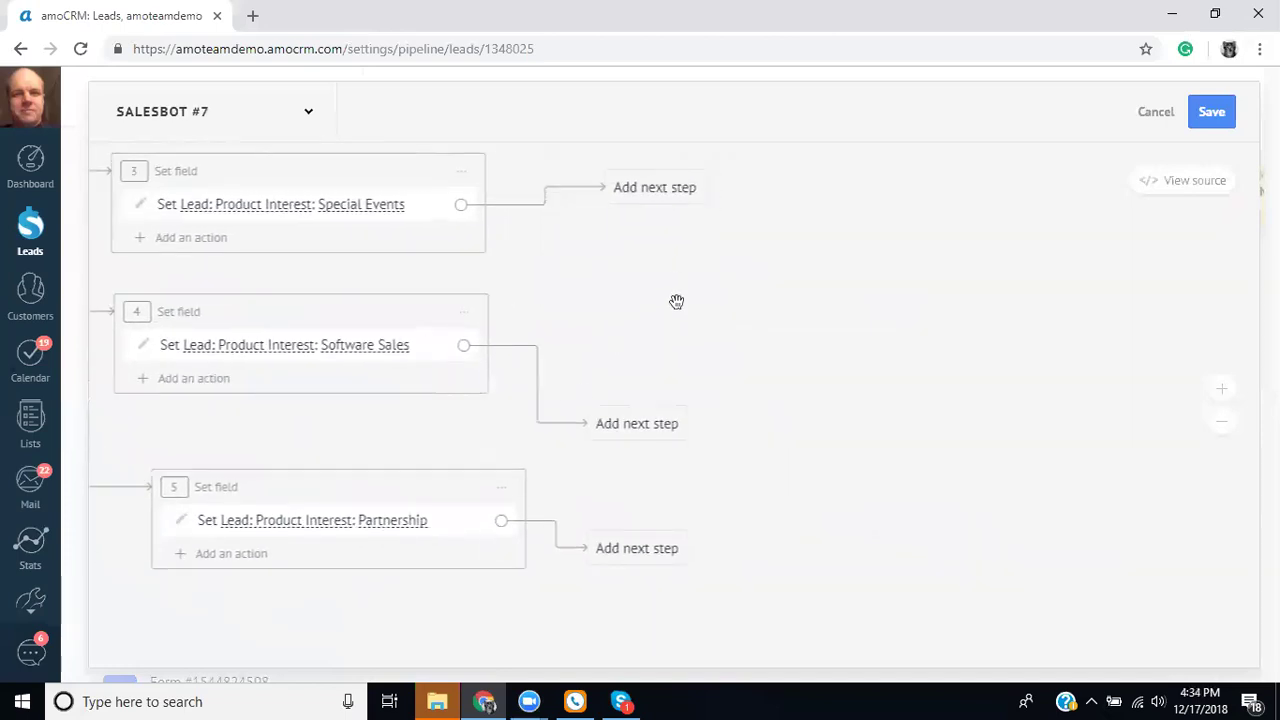
Move step 4's next-step point level beside it and pan to review steps 3–5
drag(633, 428, 666, 346)
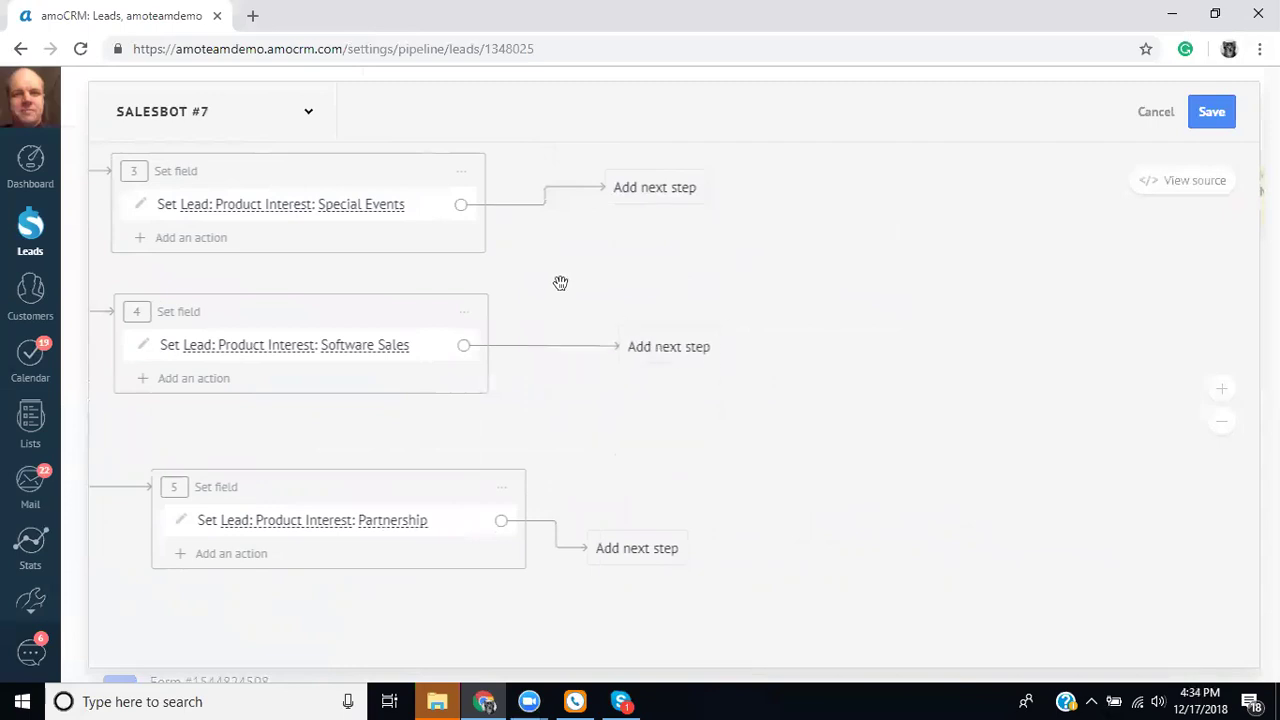
drag(563, 283, 826, 269)
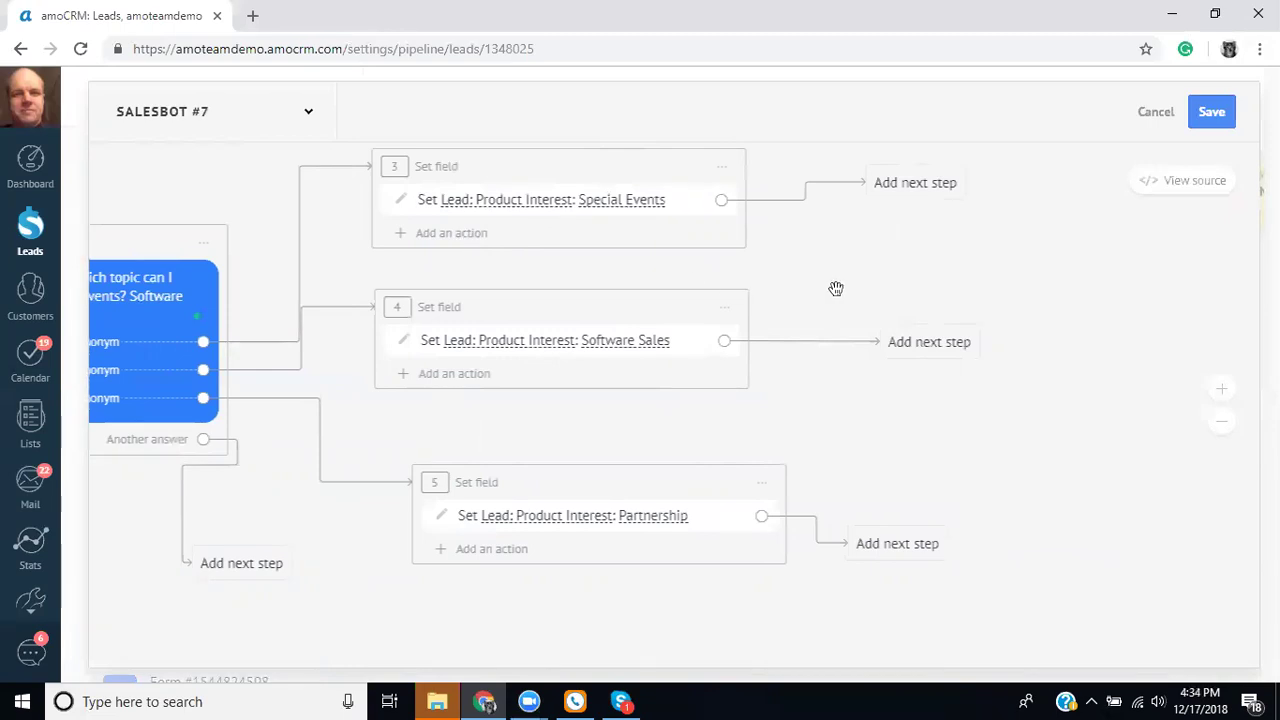
drag(834, 289, 532, 296)
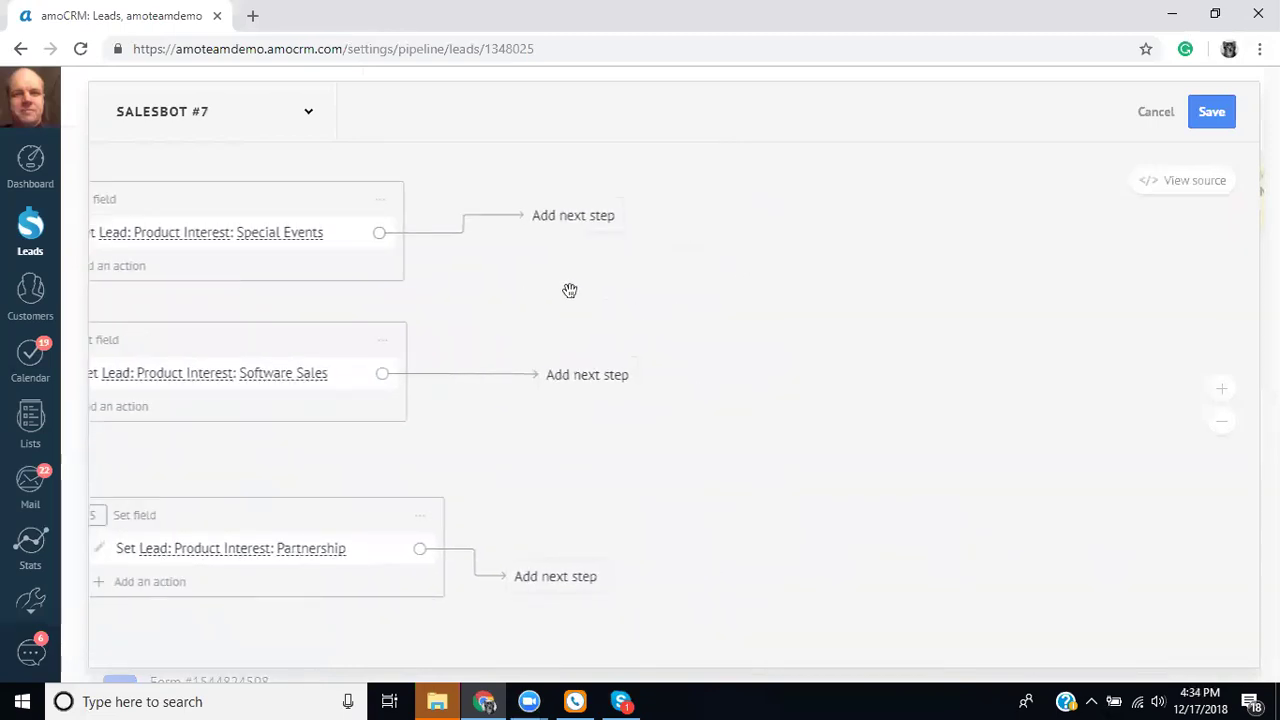
drag(394, 463, 611, 440)
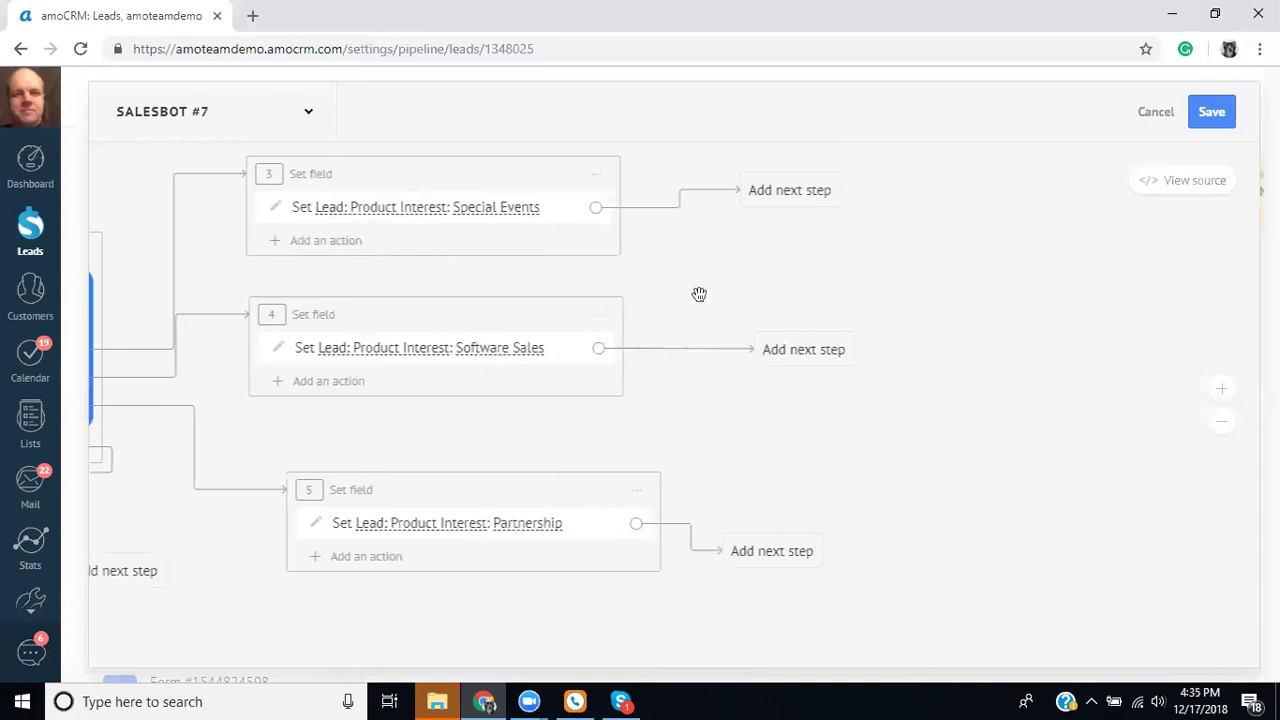
Add Send message step 6 after Special Events reading 'Thank you! A rep will contact you shortly.'
click(792, 200)
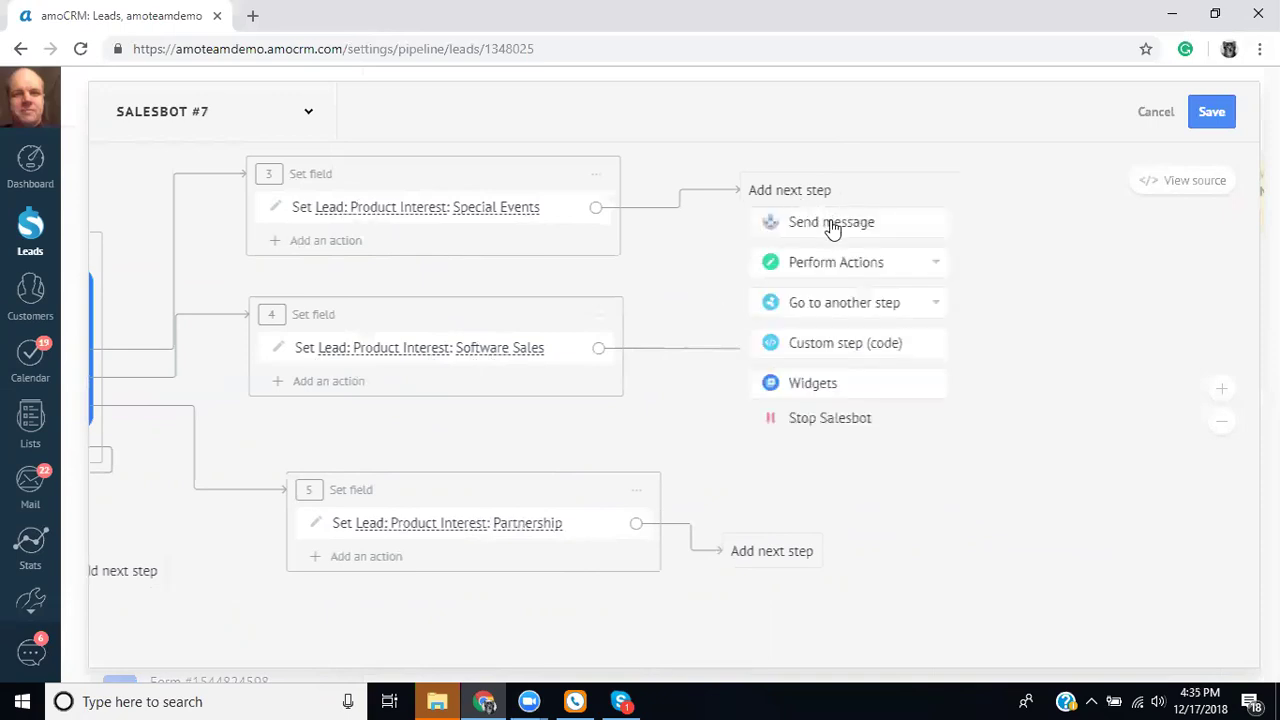
click(832, 222)
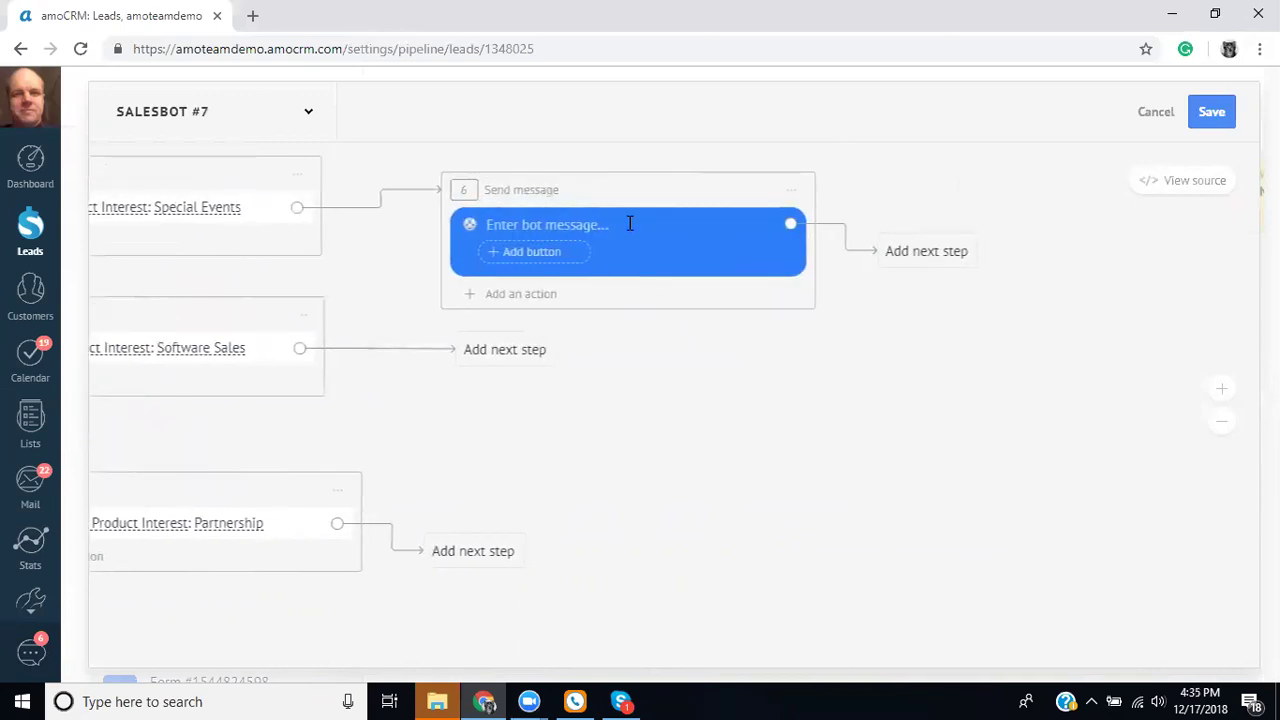
text(T)
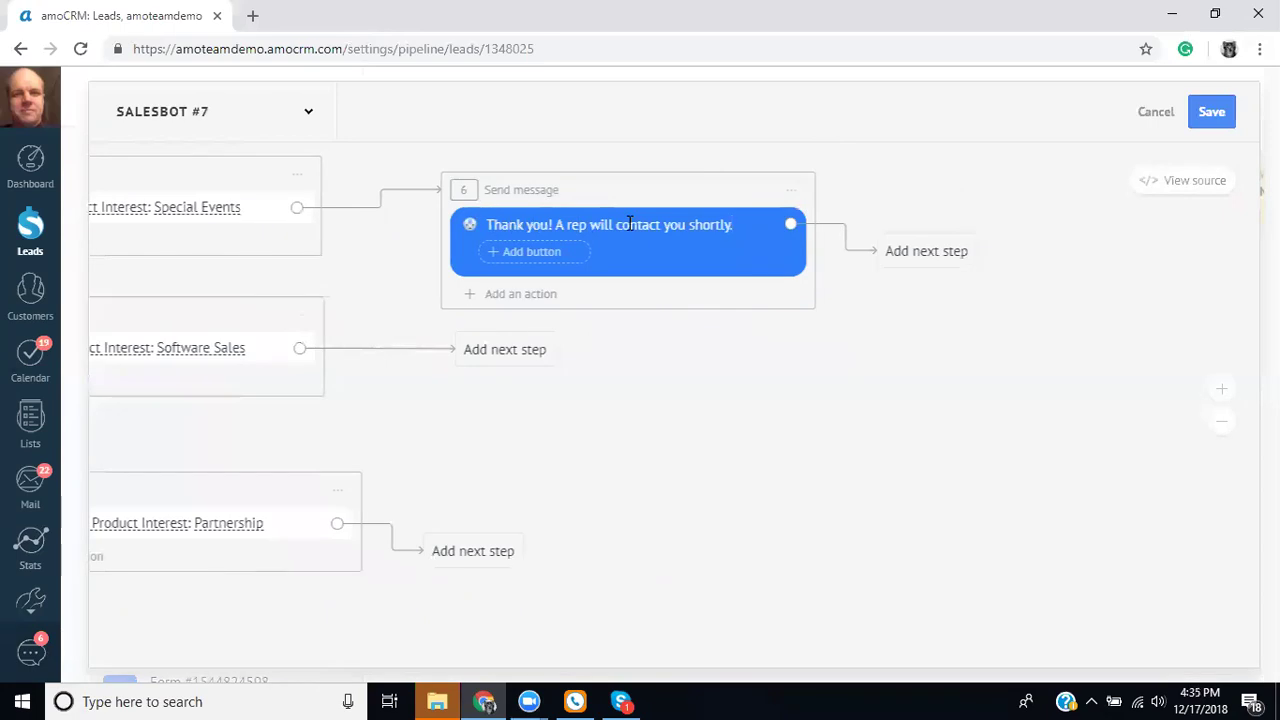
Link the Software Sales and Partnership steps to '6: Send message' via Go to another step
drag(651, 200, 698, 176)
drag(915, 253, 1066, 294)
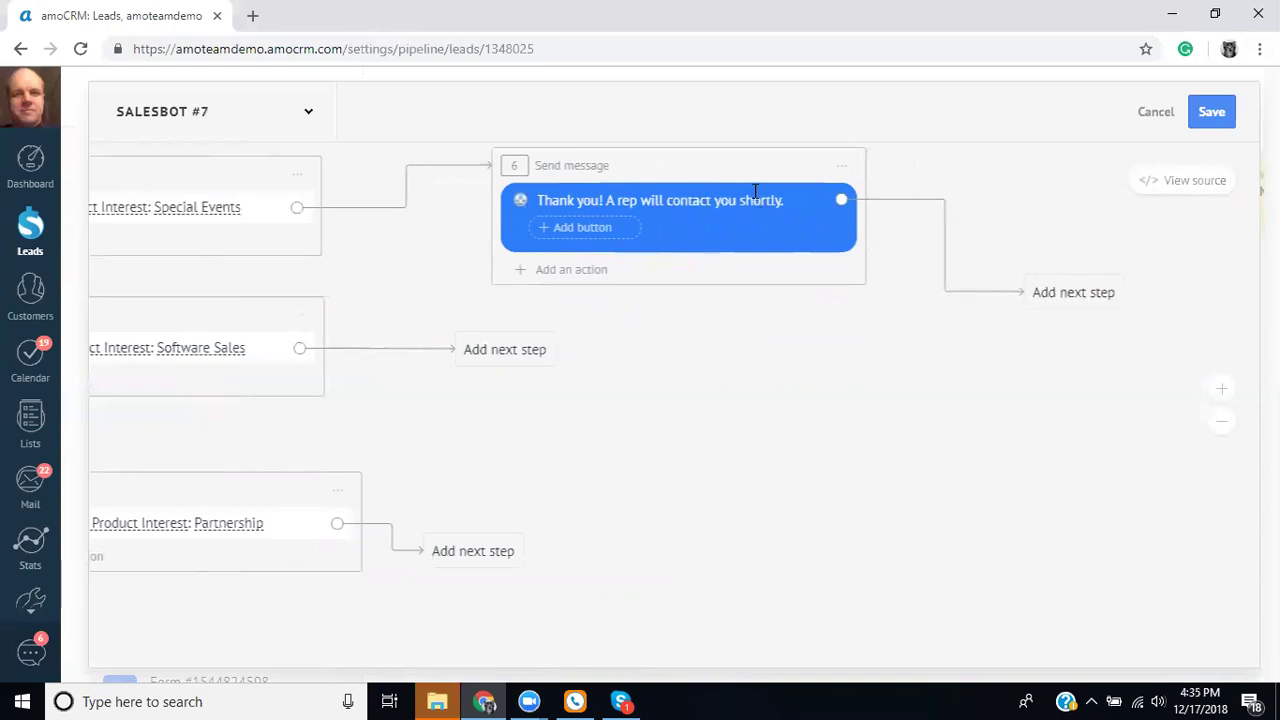
drag(724, 165, 762, 191)
click(506, 354)
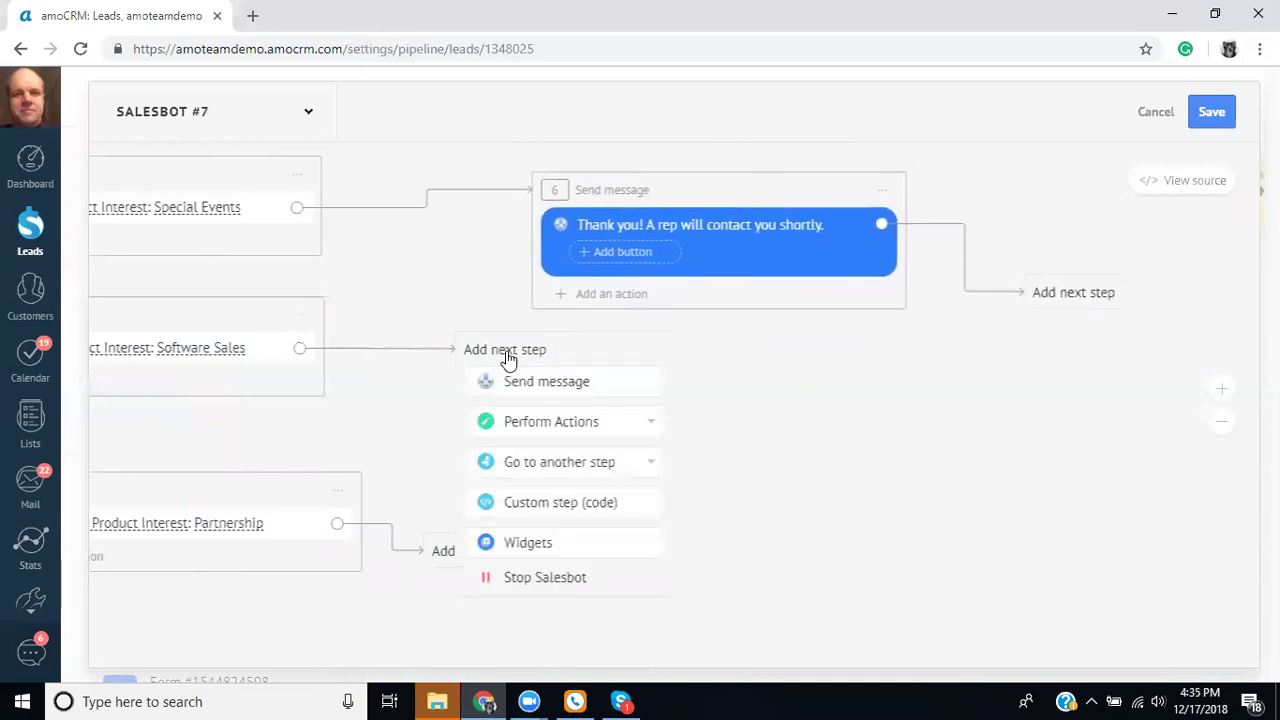
click(542, 470)
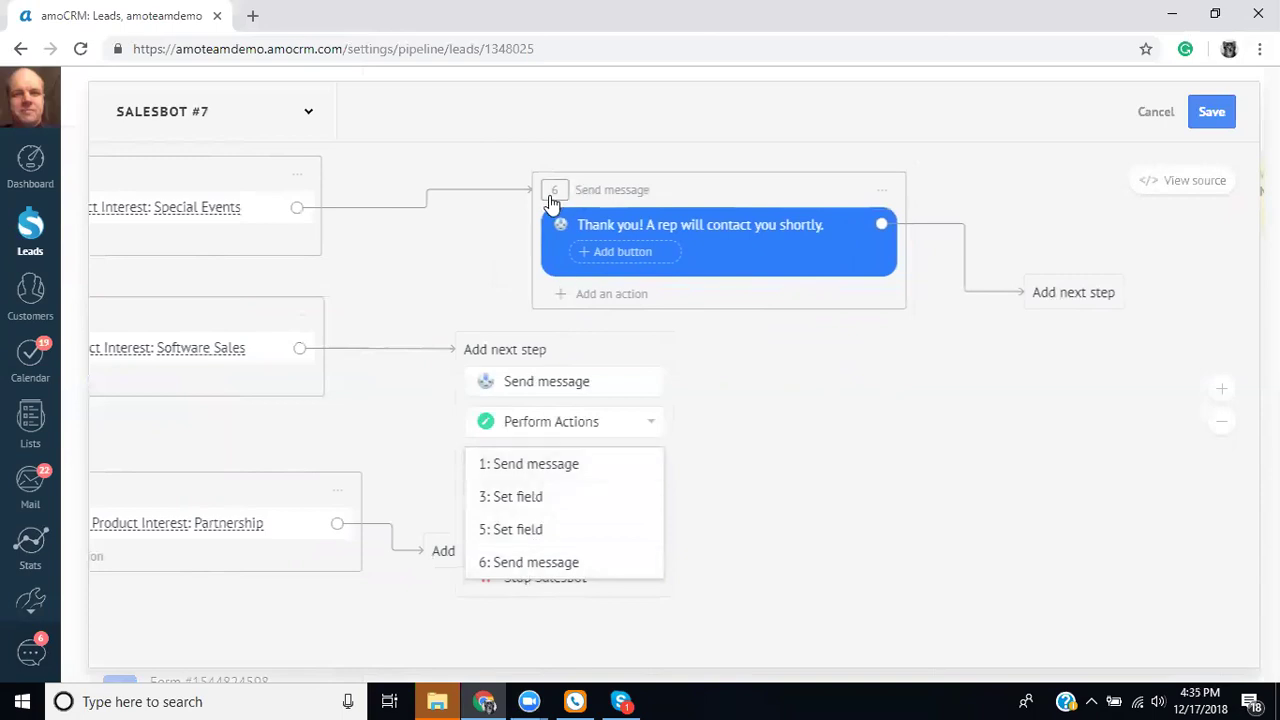
click(532, 566)
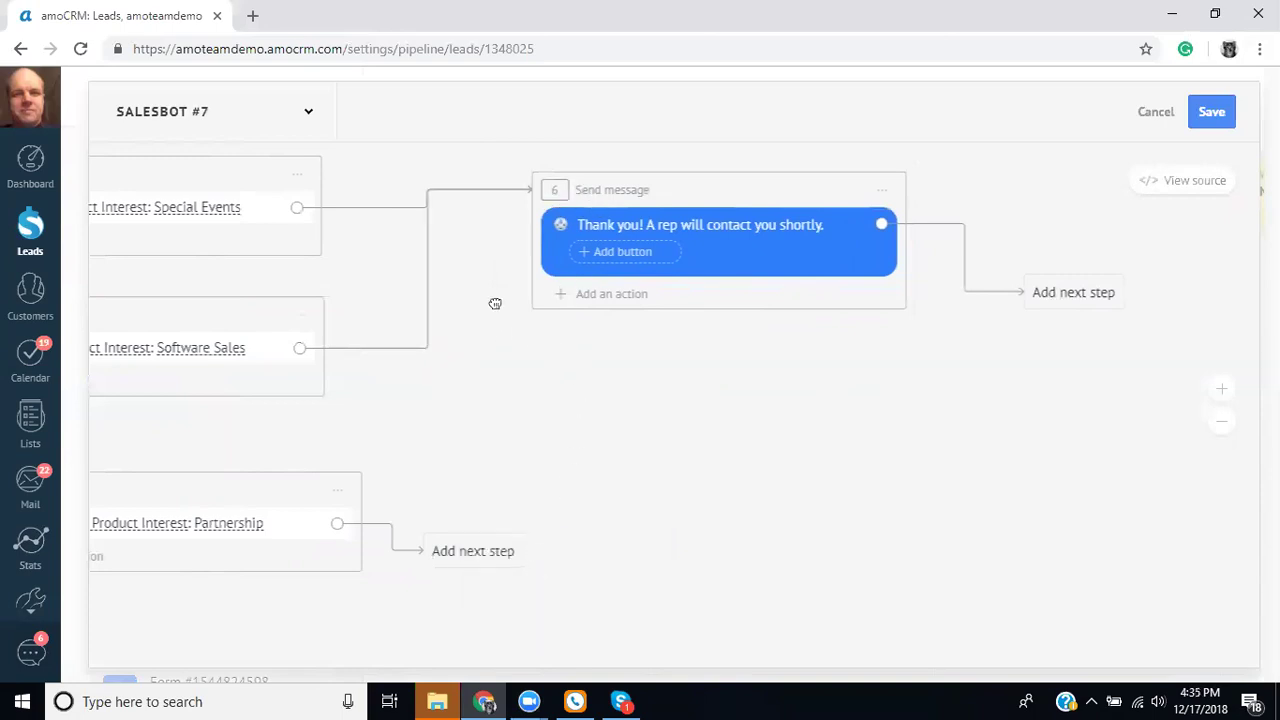
click(471, 551)
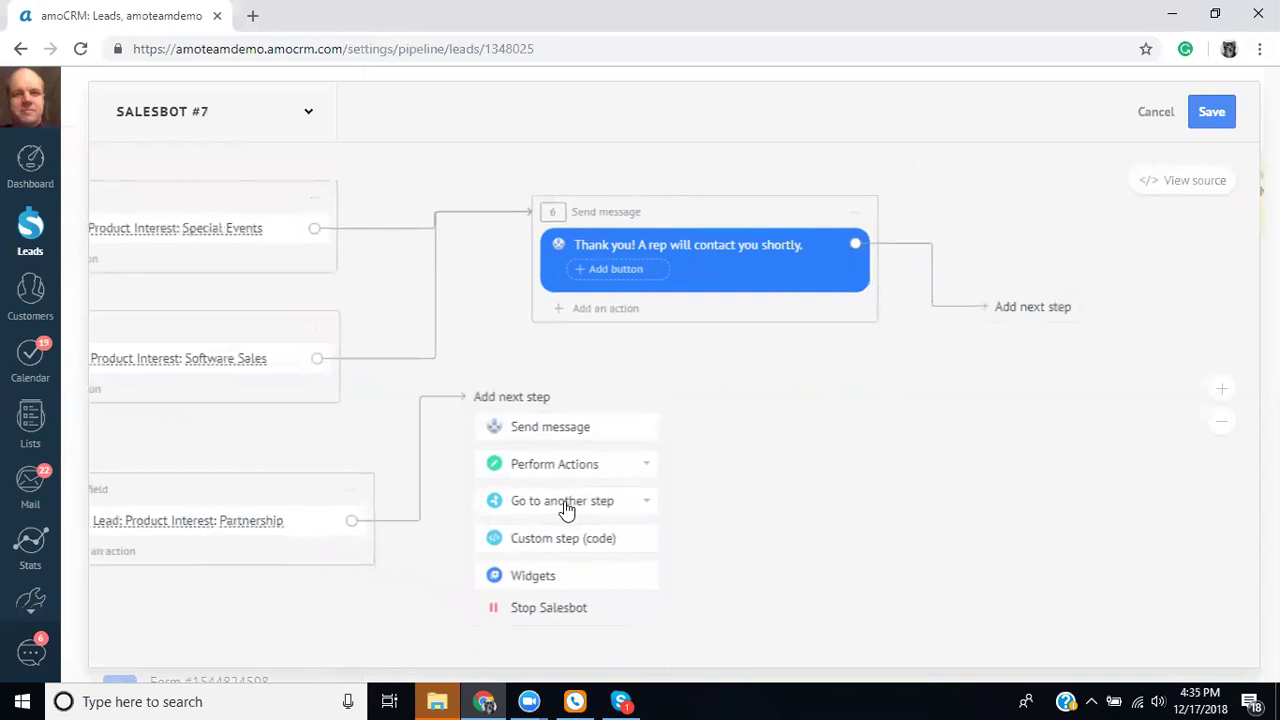
click(566, 505)
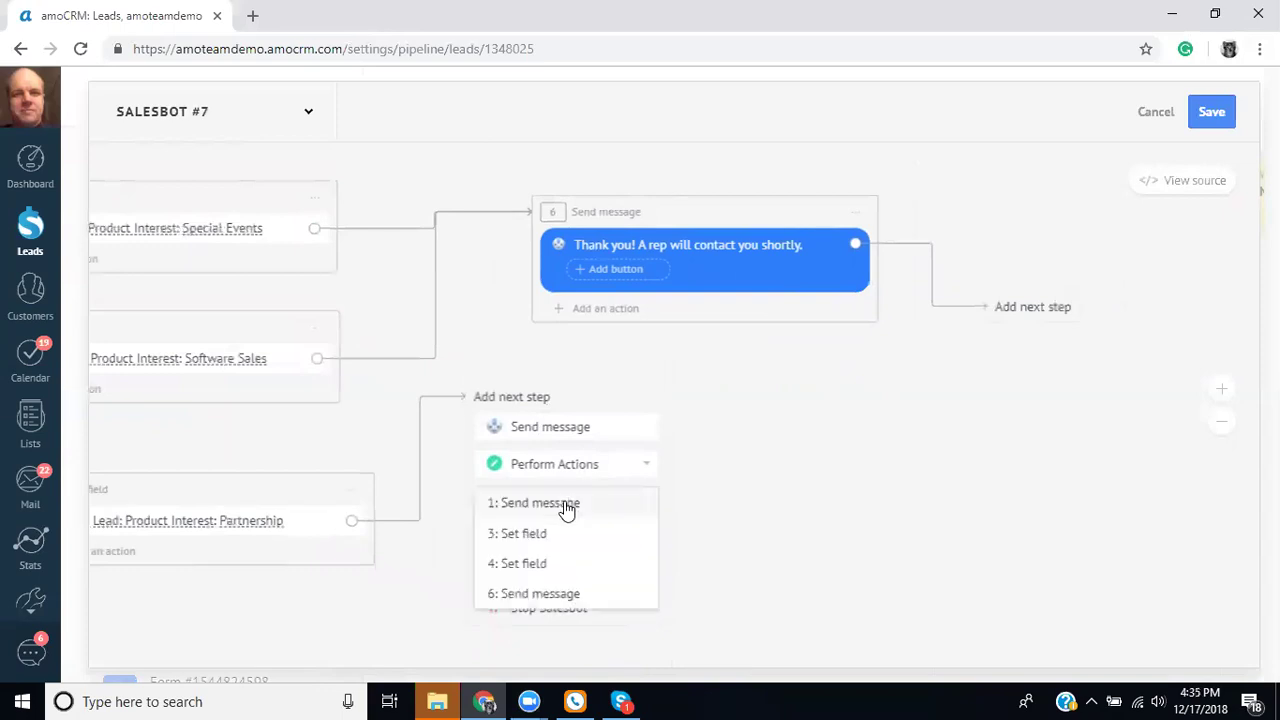
click(540, 598)
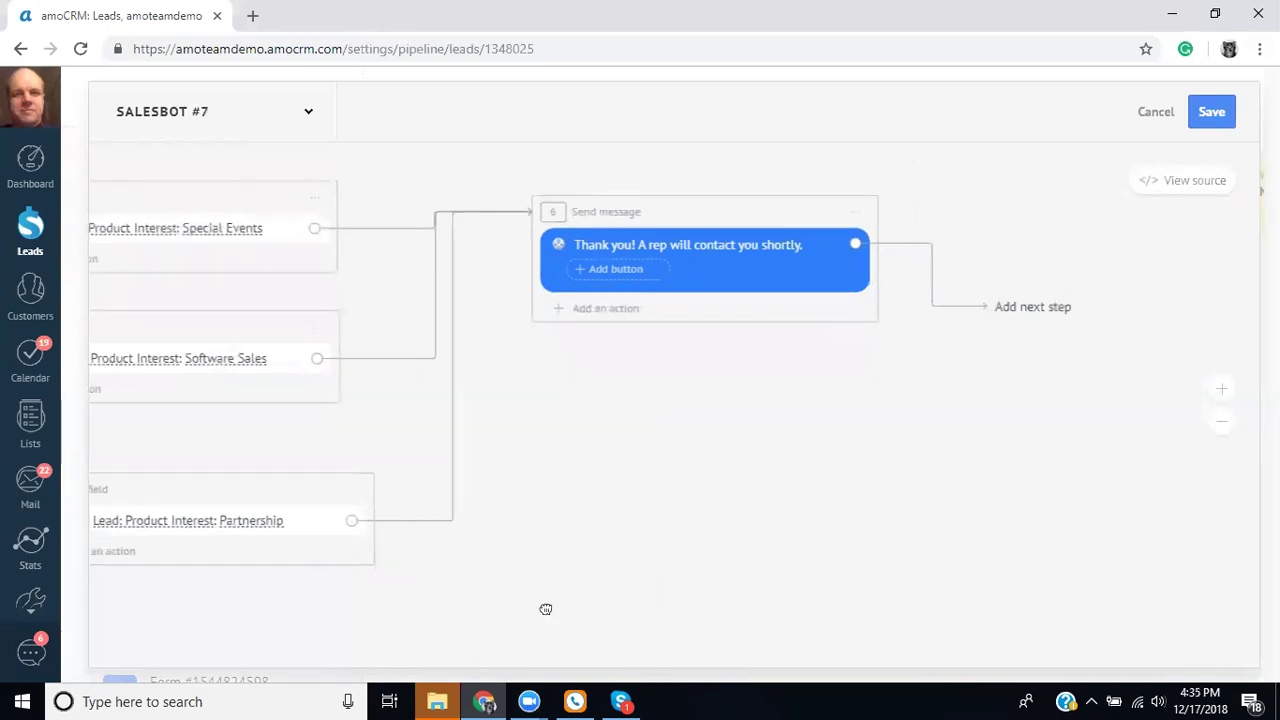
drag(667, 230, 619, 323)
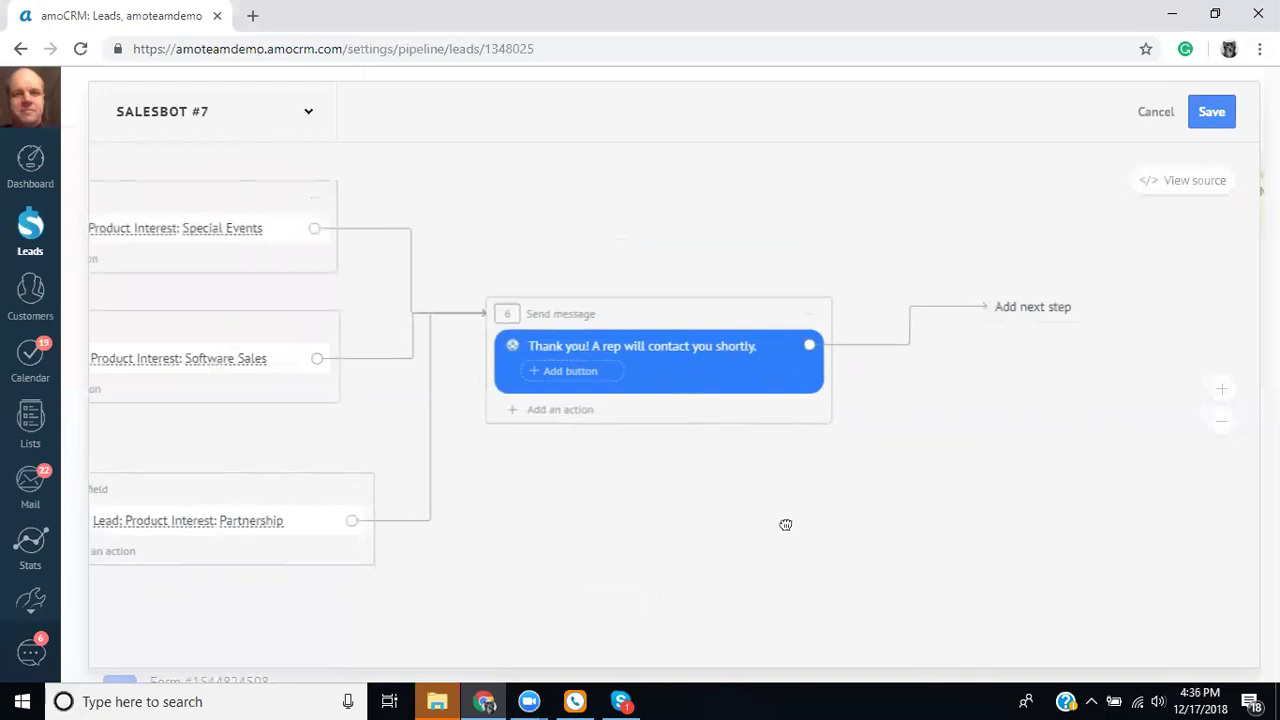
Reword the step 6 bot message to 'Thanks, may I have your phone number please?'
drag(649, 529, 753, 525)
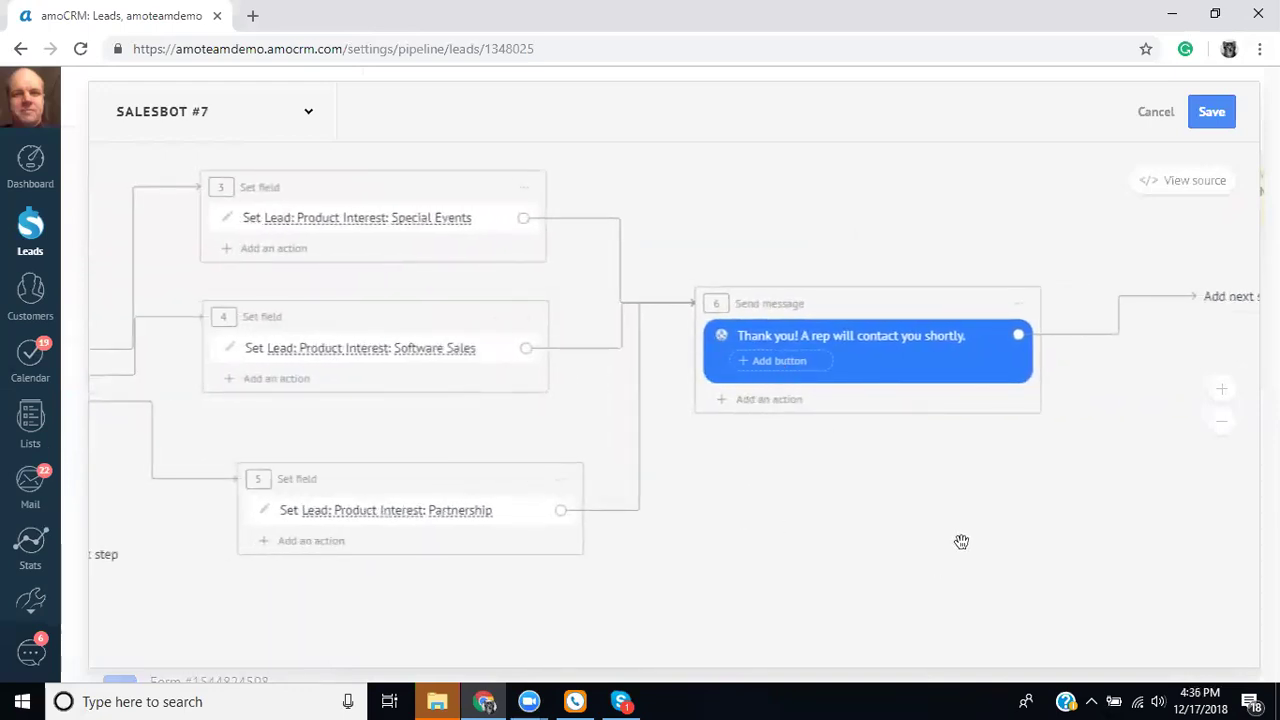
drag(960, 540, 474, 546)
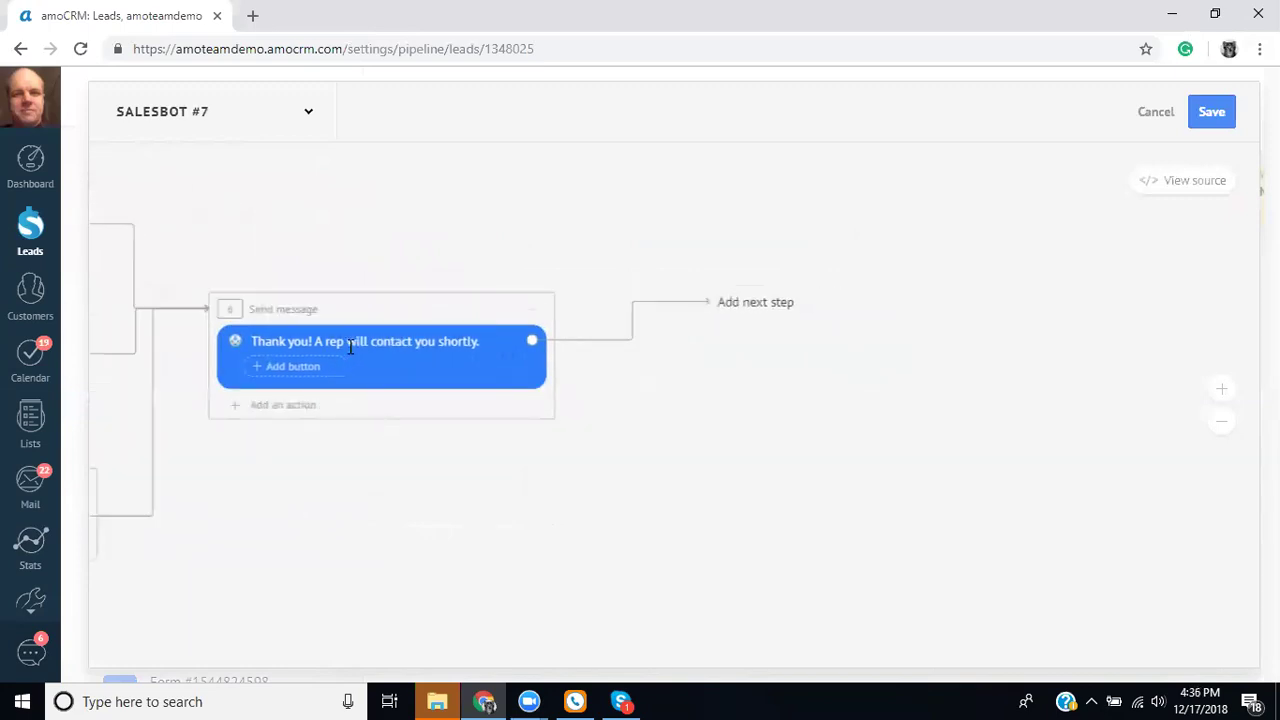
drag(443, 477, 643, 480)
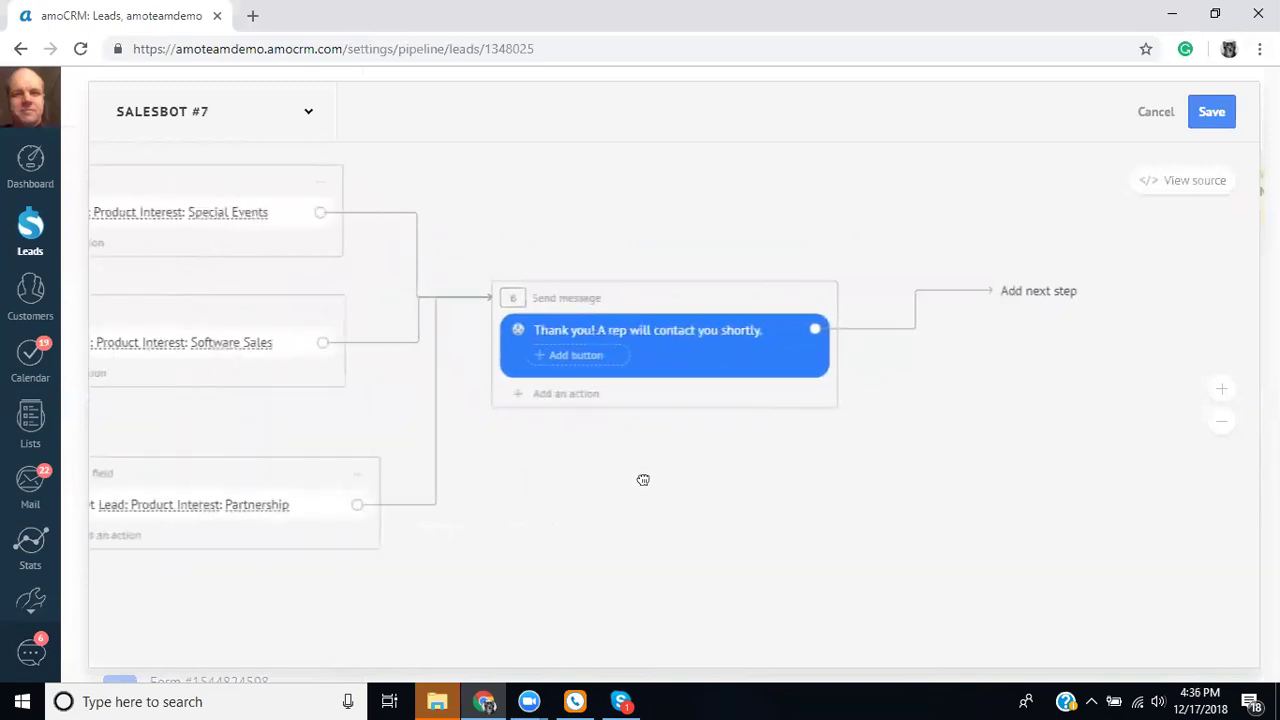
click(650, 335)
text(Th)
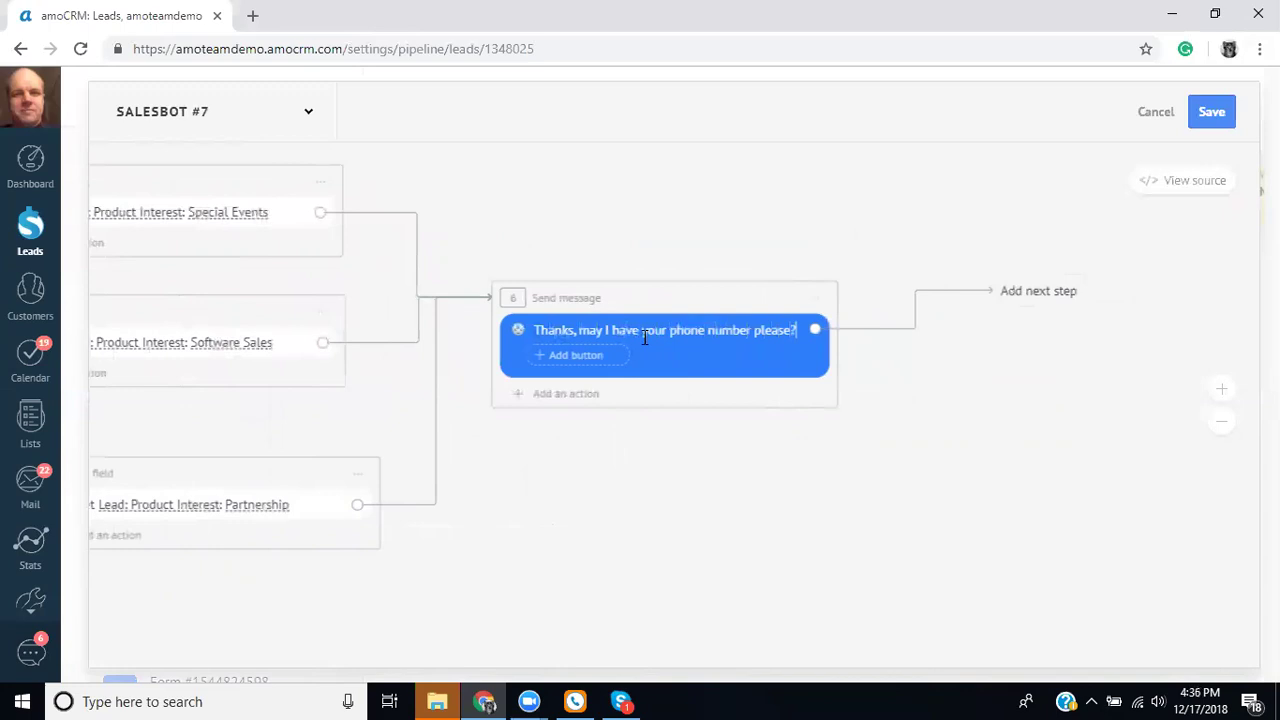
Start a Perform Actions step after the step 6 phone question
click(588, 400)
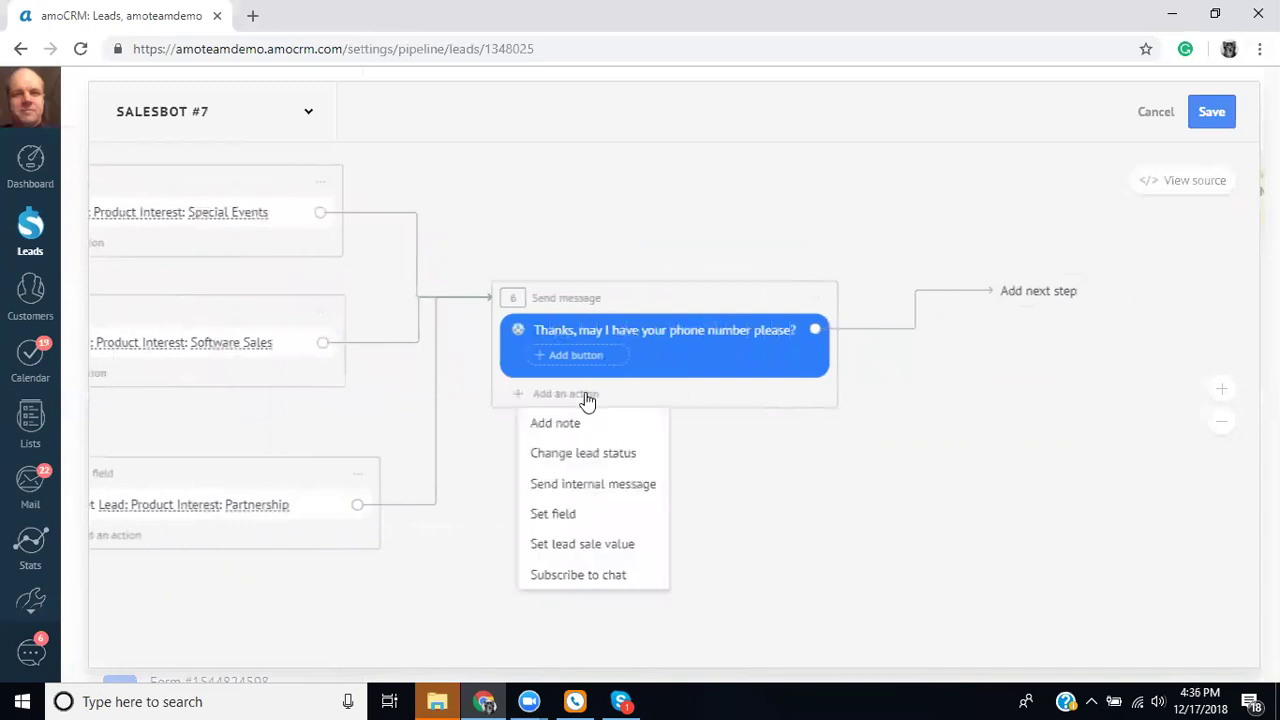
click(786, 437)
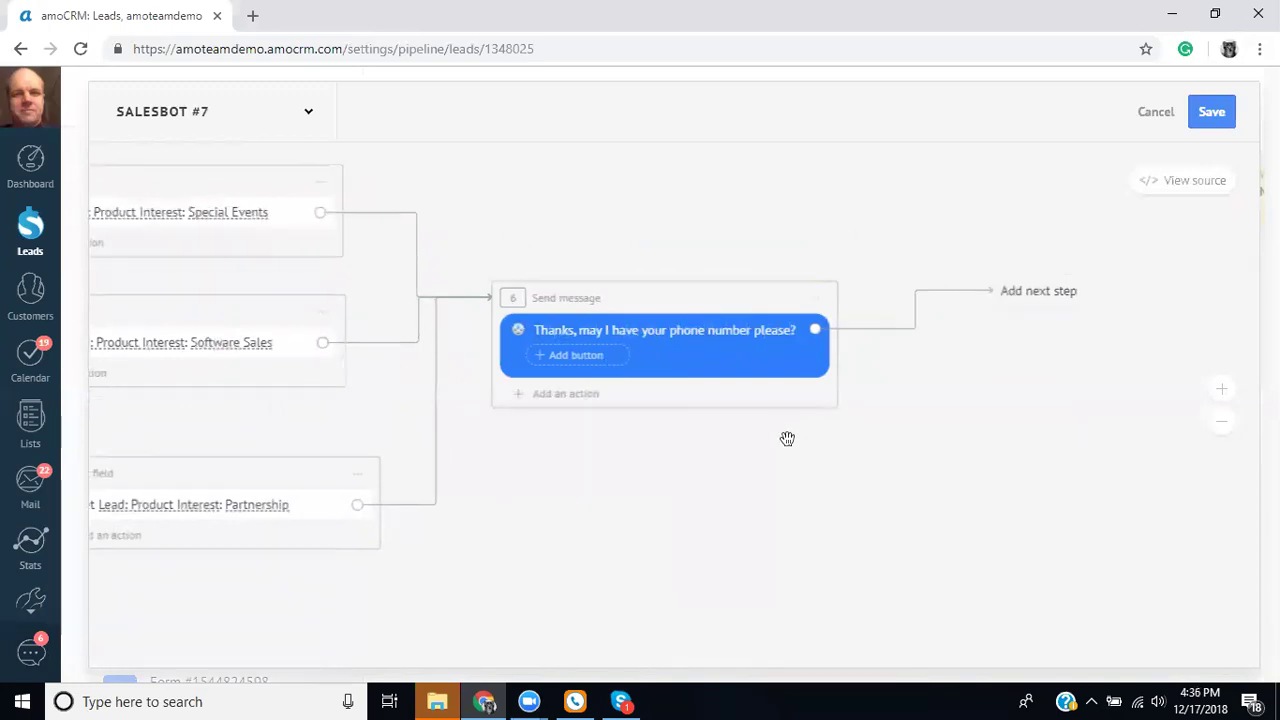
drag(903, 437, 534, 463)
click(862, 307)
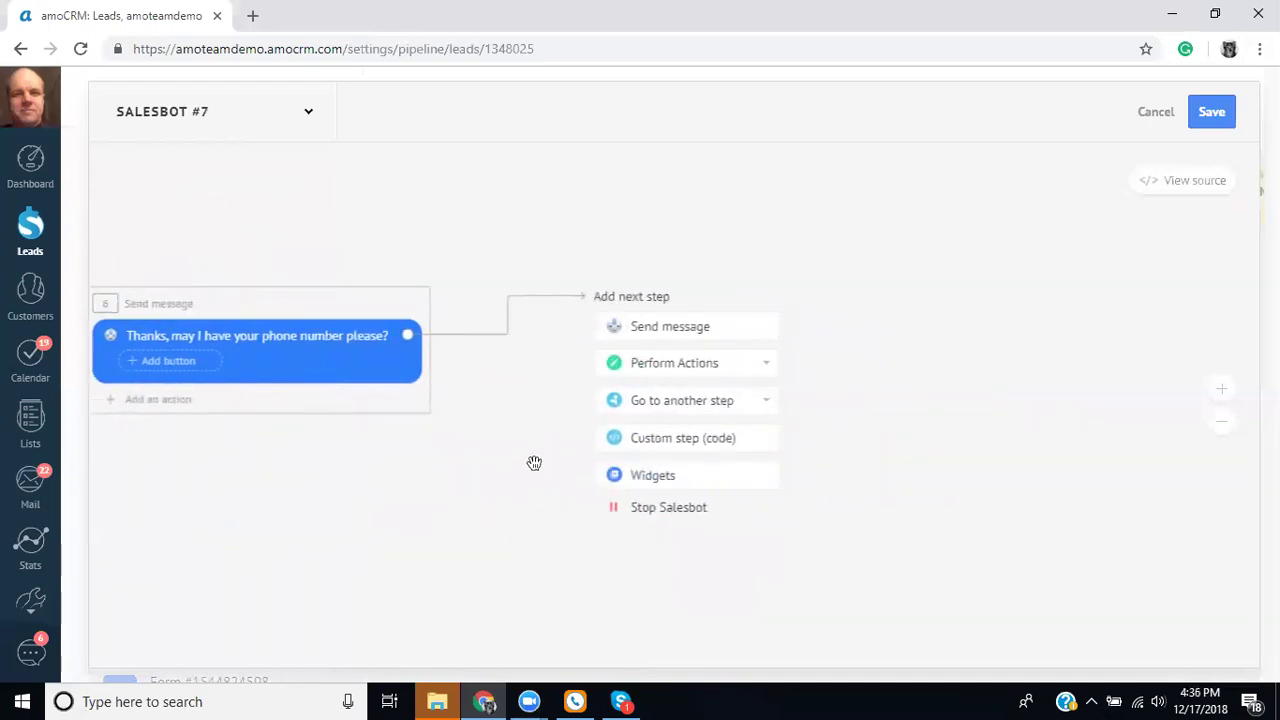
click(652, 365)
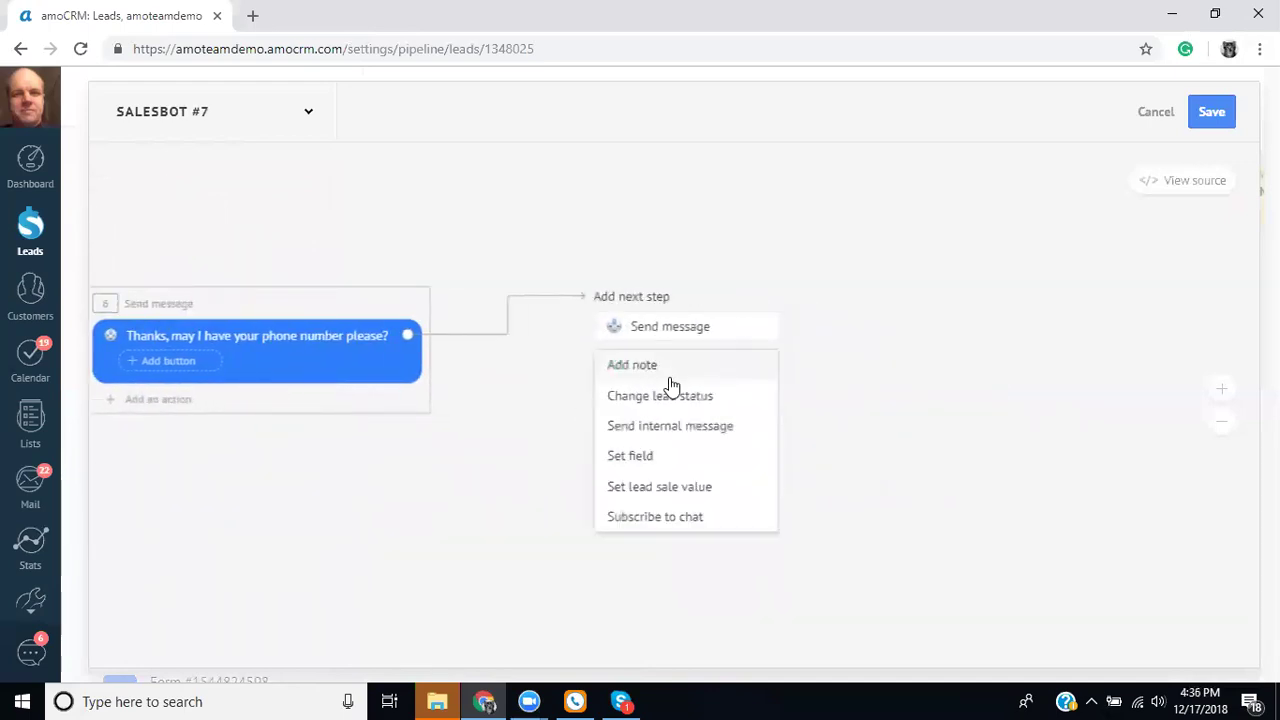
Add a Set field step putting the phone from the message into Contact: Phone (Work)
click(682, 458)
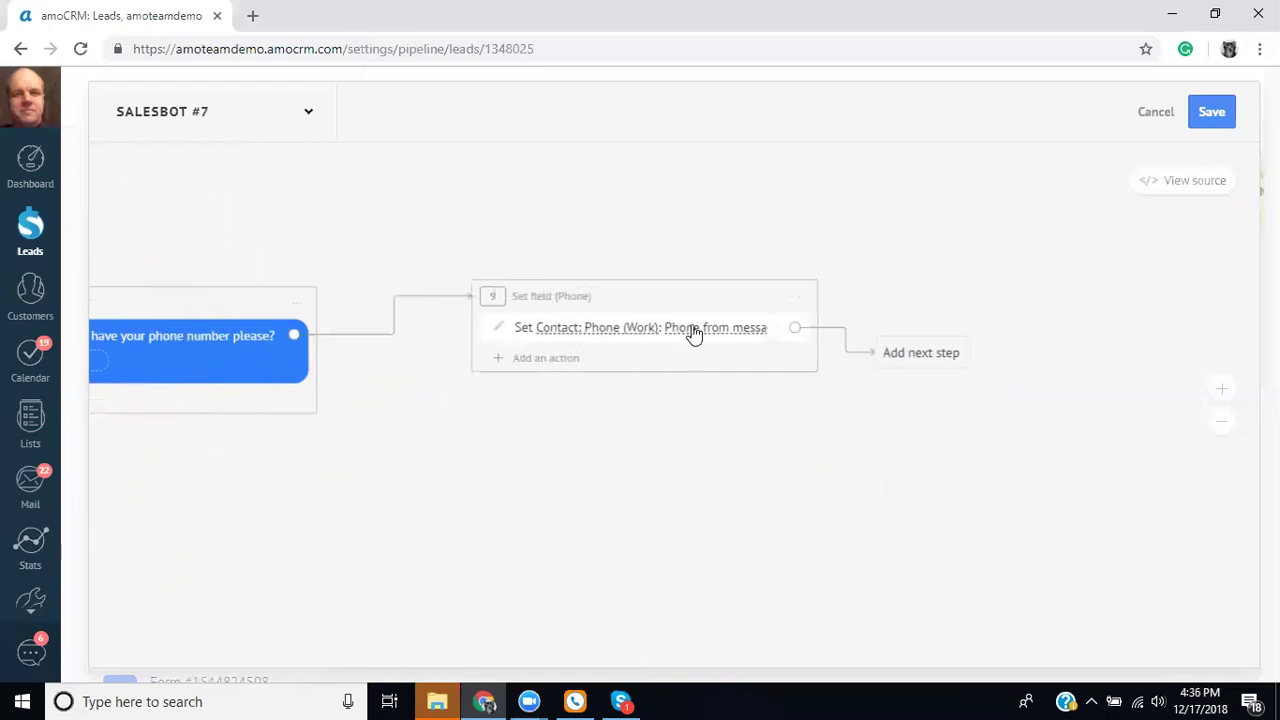
drag(629, 434, 551, 354)
Add a Send message step after the phone step reading 'Thanks! A rep will contact you soon!'
click(634, 312)
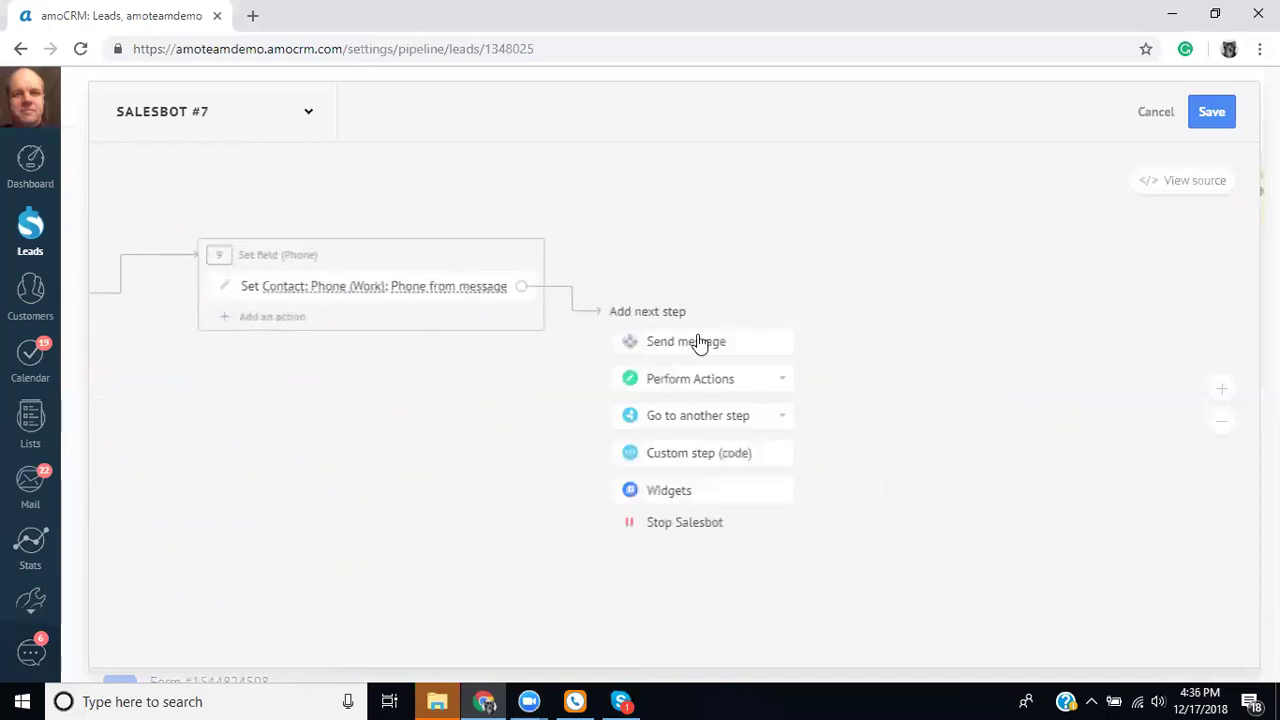
click(690, 342)
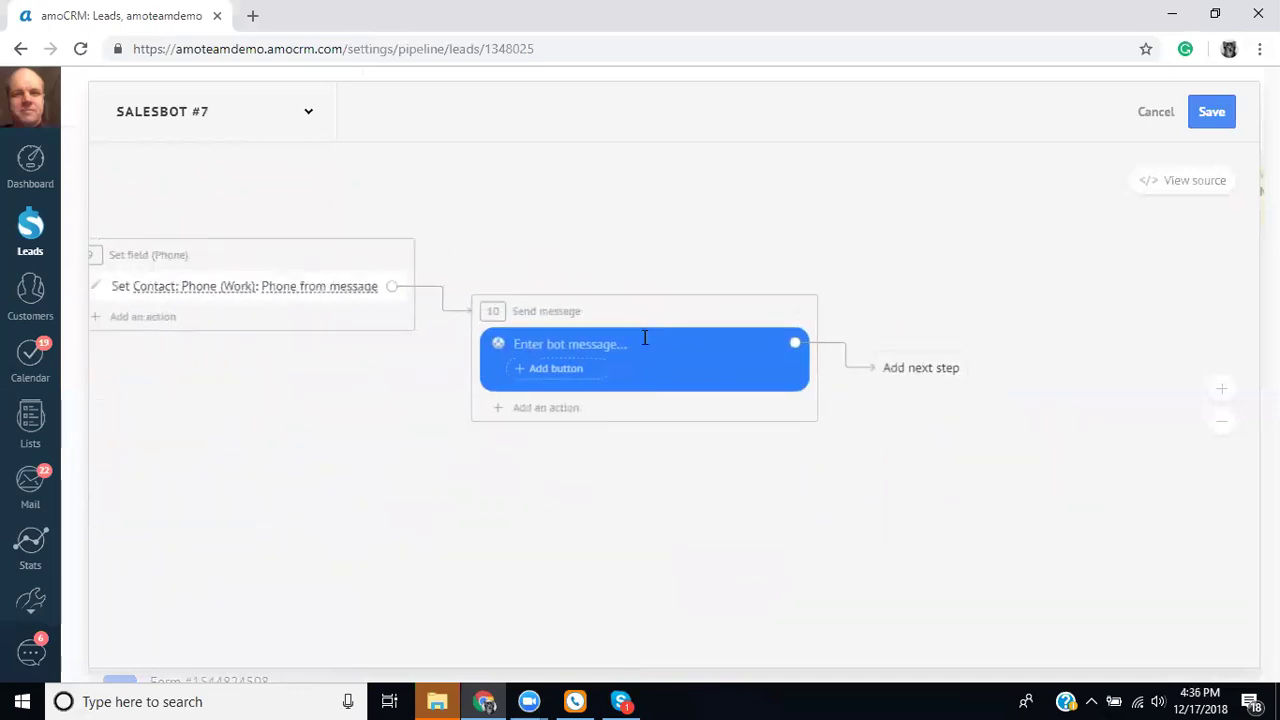
text(Thanks)
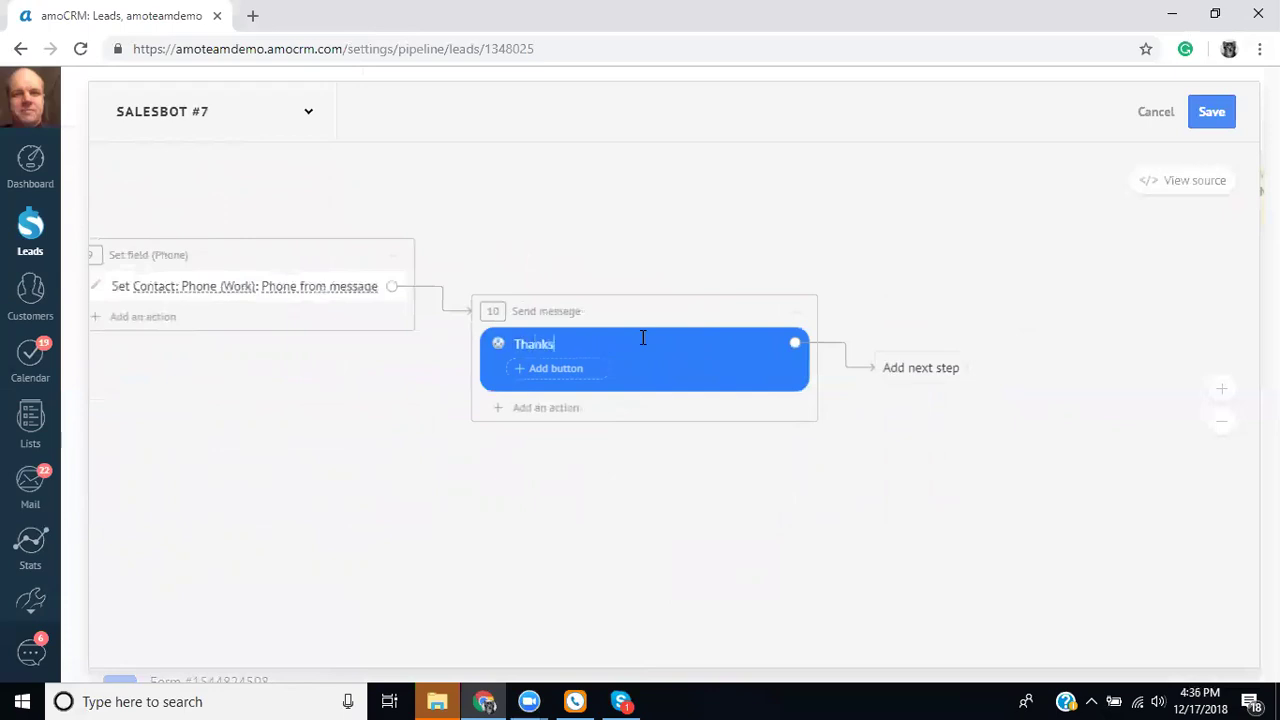
text(! A rep will contact you soon!)
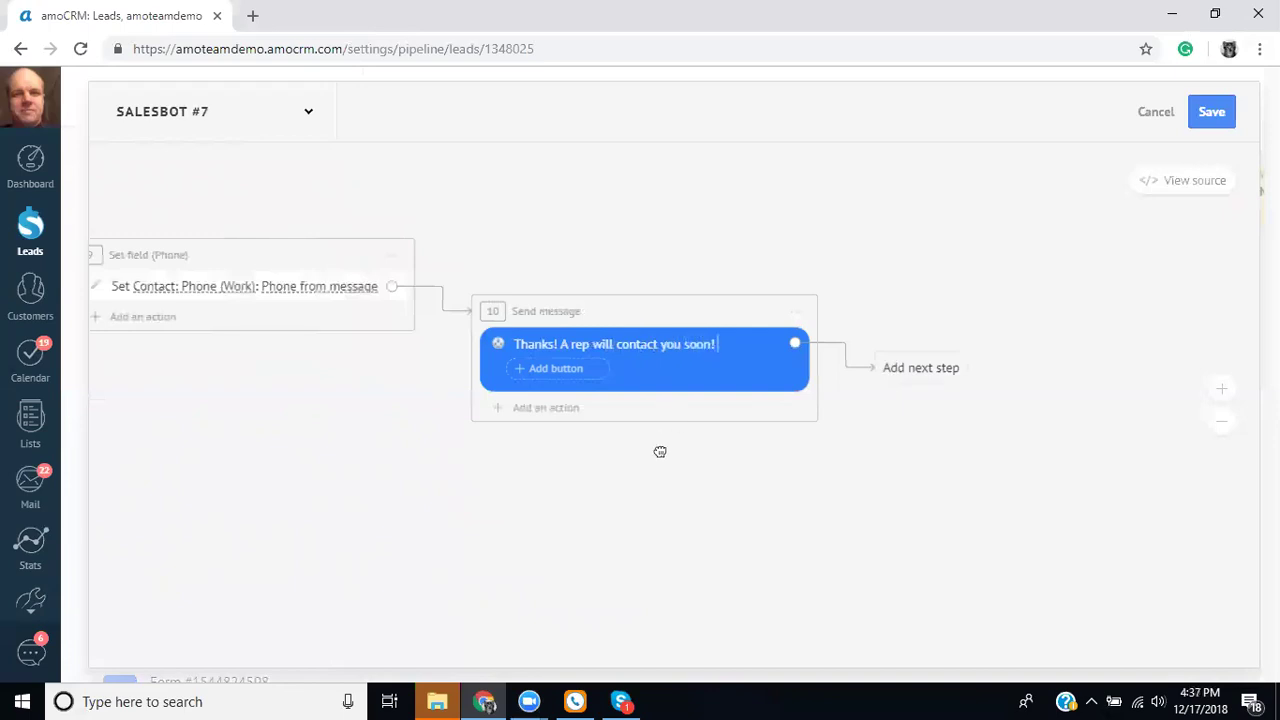
drag(611, 466, 424, 532)
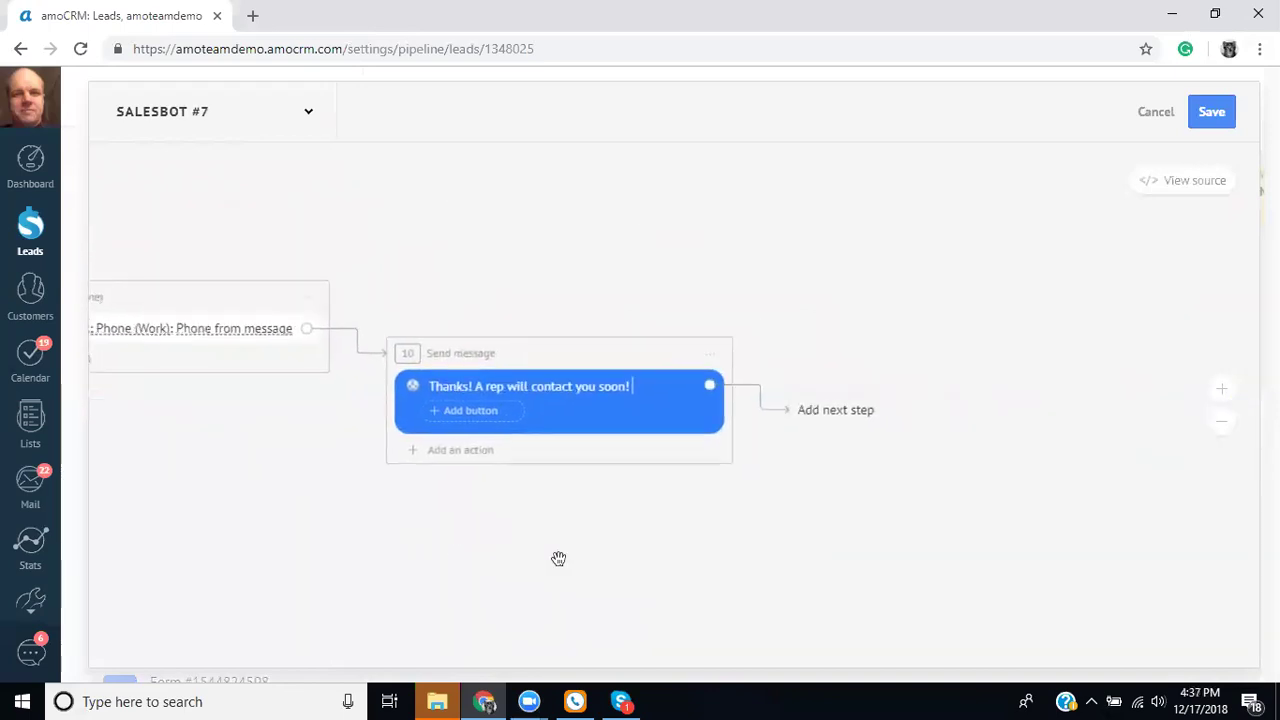
End the flow with a Stop Salesbot step after the thank-you message
click(848, 418)
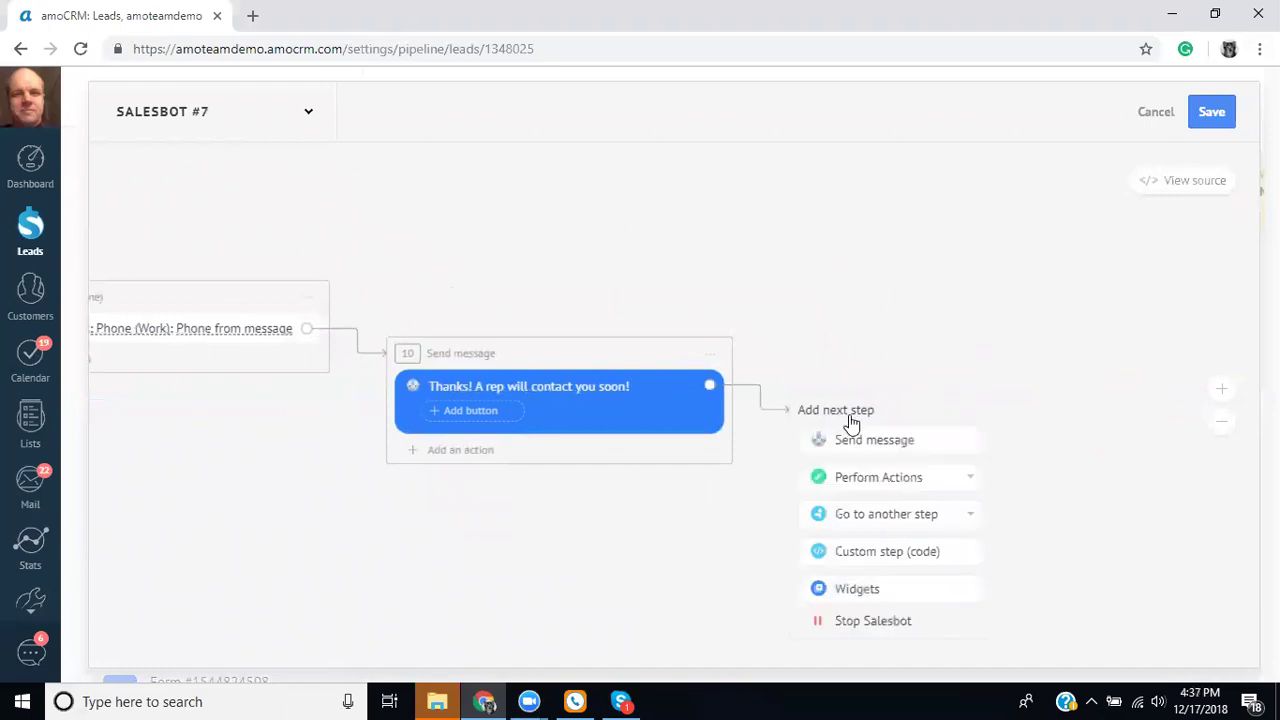
click(873, 620)
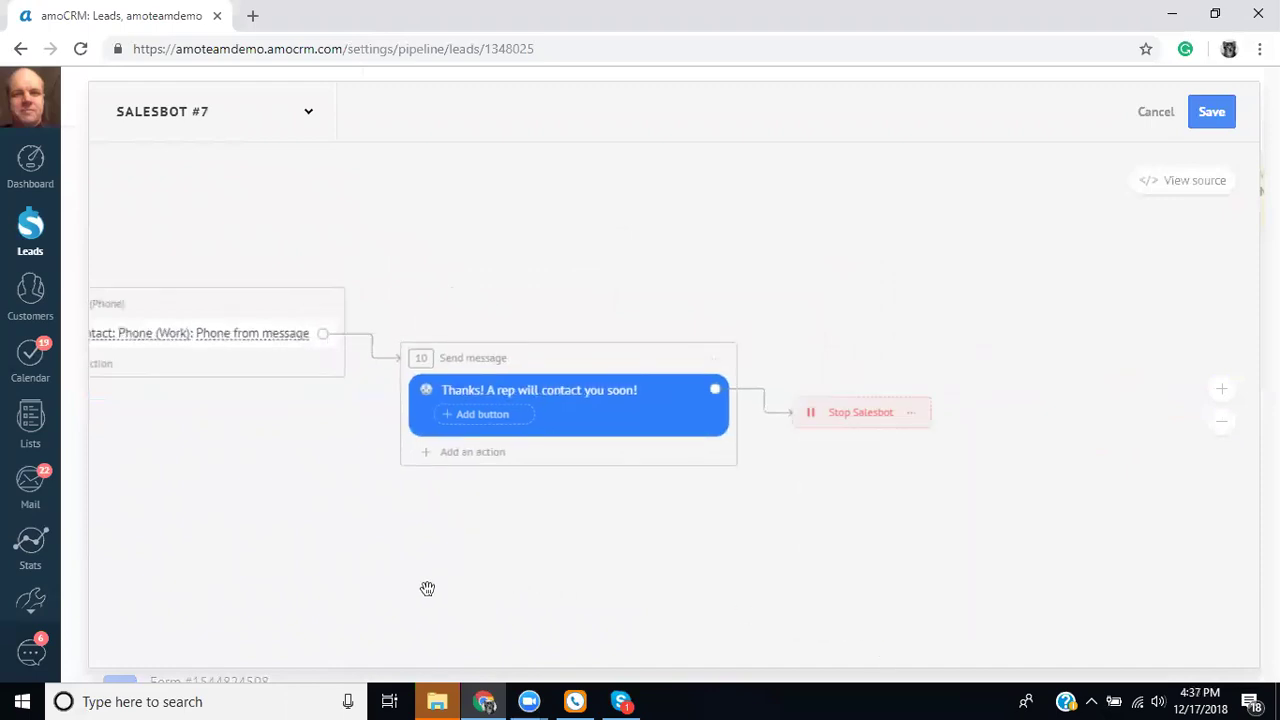
drag(426, 589, 531, 537)
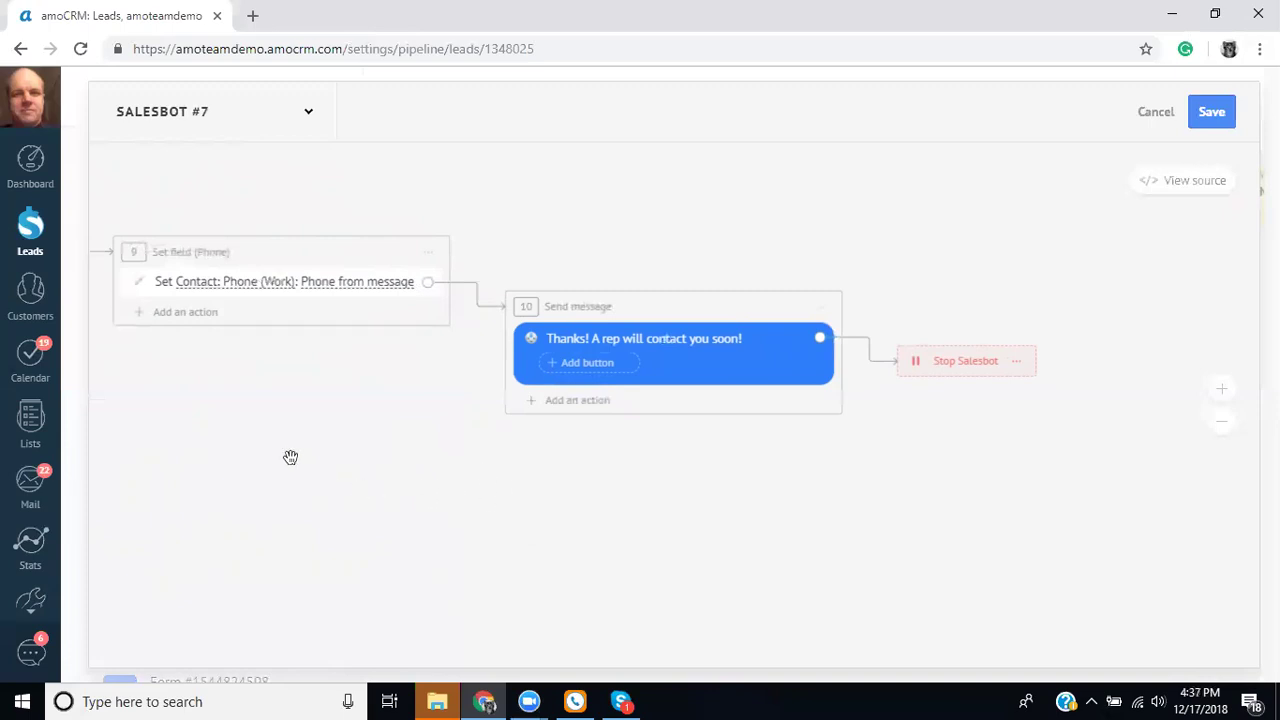
Add a Change lead status action to step 10 that sets the lead to Initial Contact
drag(289, 457, 823, 491)
drag(345, 494, 583, 486)
drag(1150, 500, 620, 491)
click(570, 396)
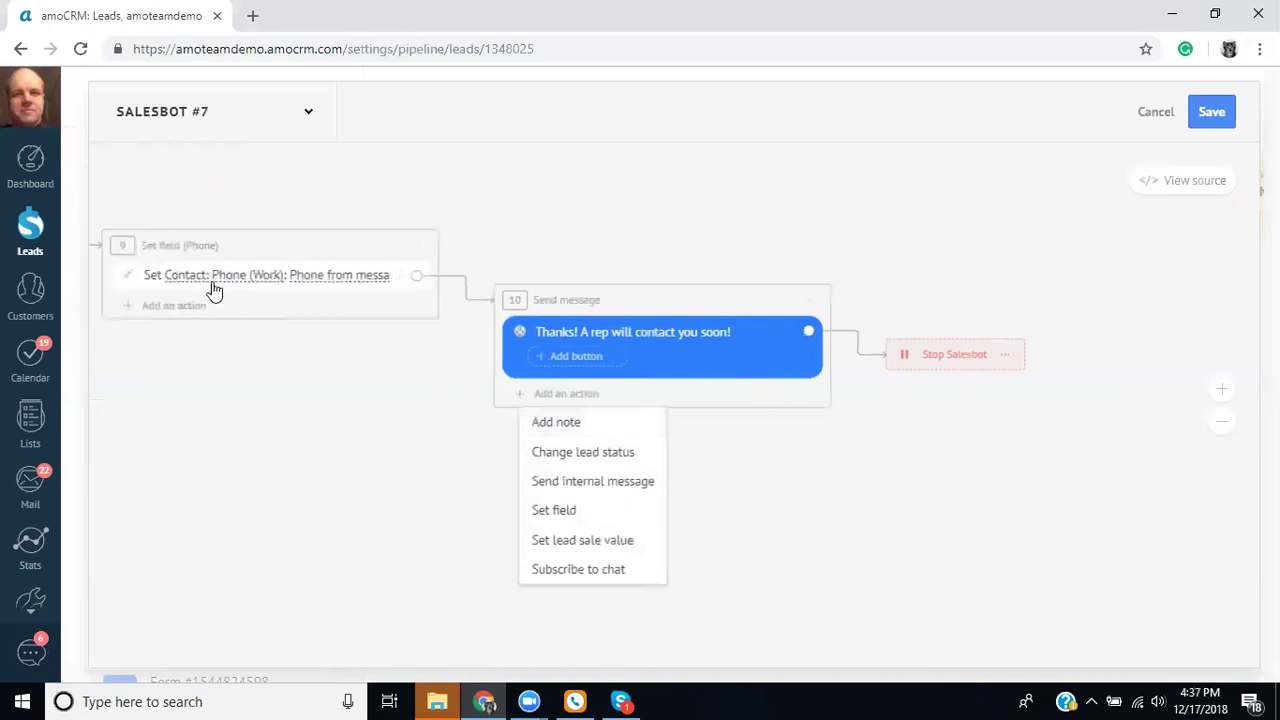
click(590, 458)
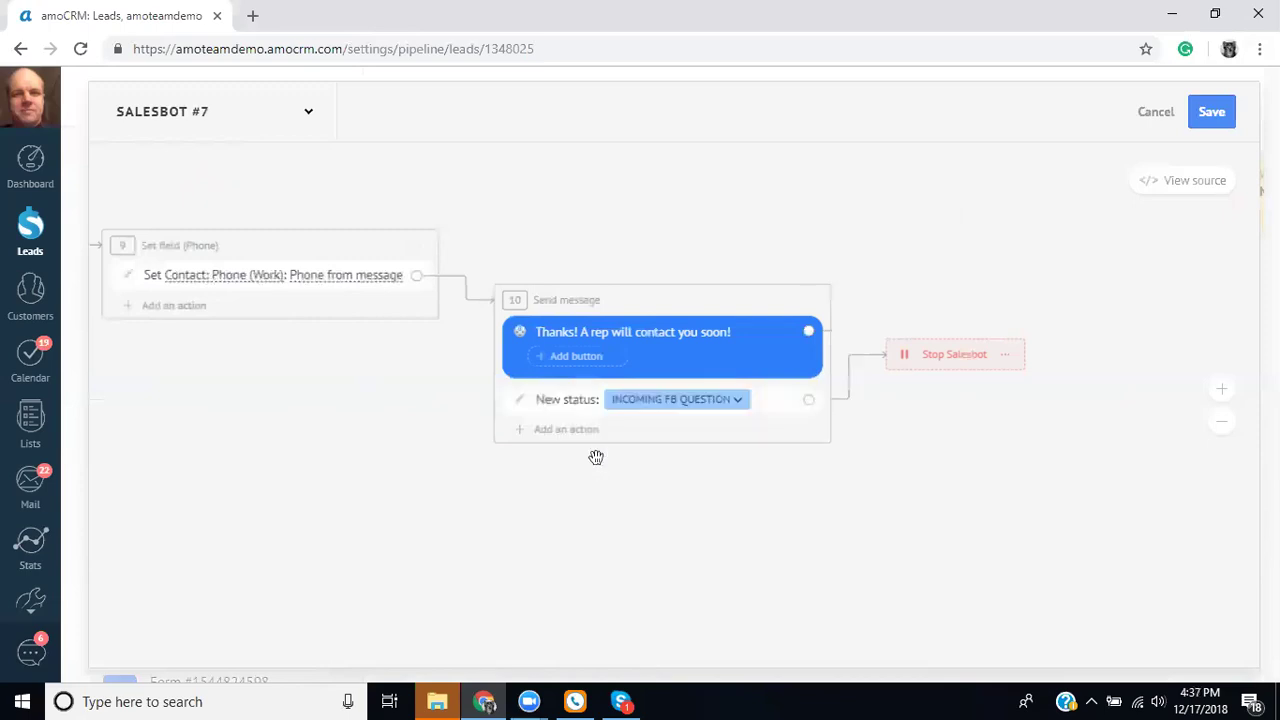
click(637, 399)
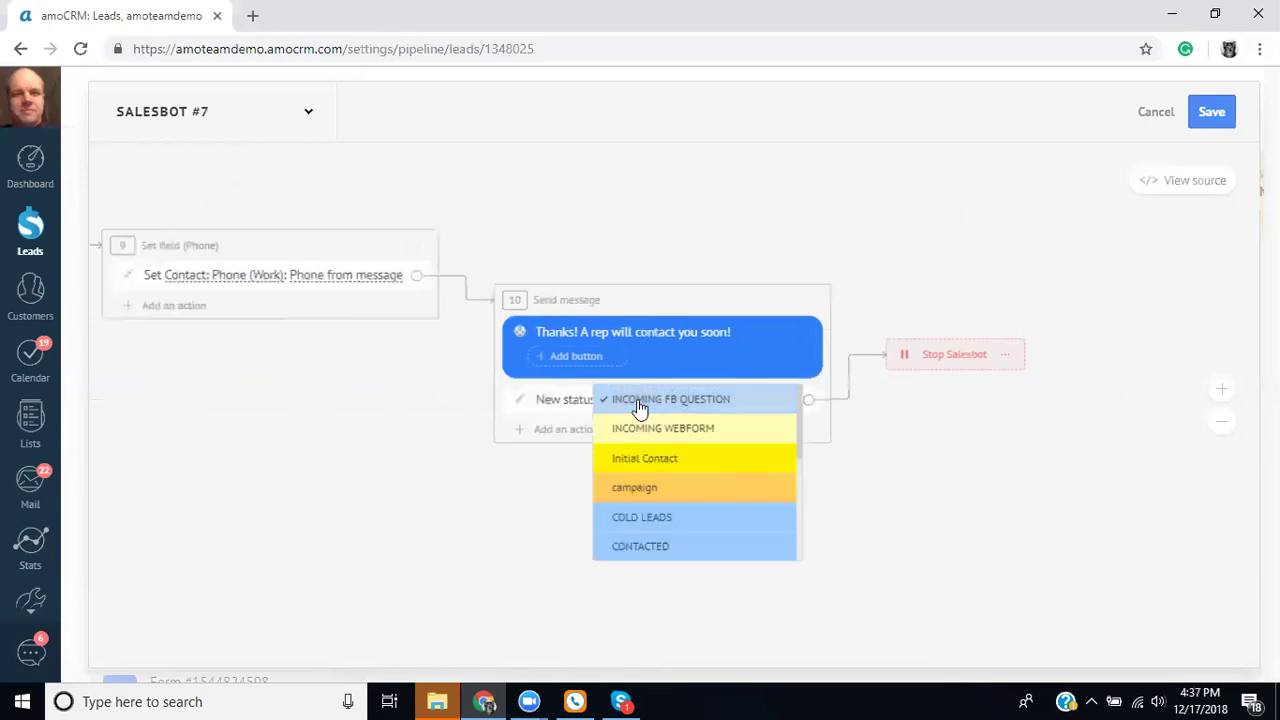
click(656, 468)
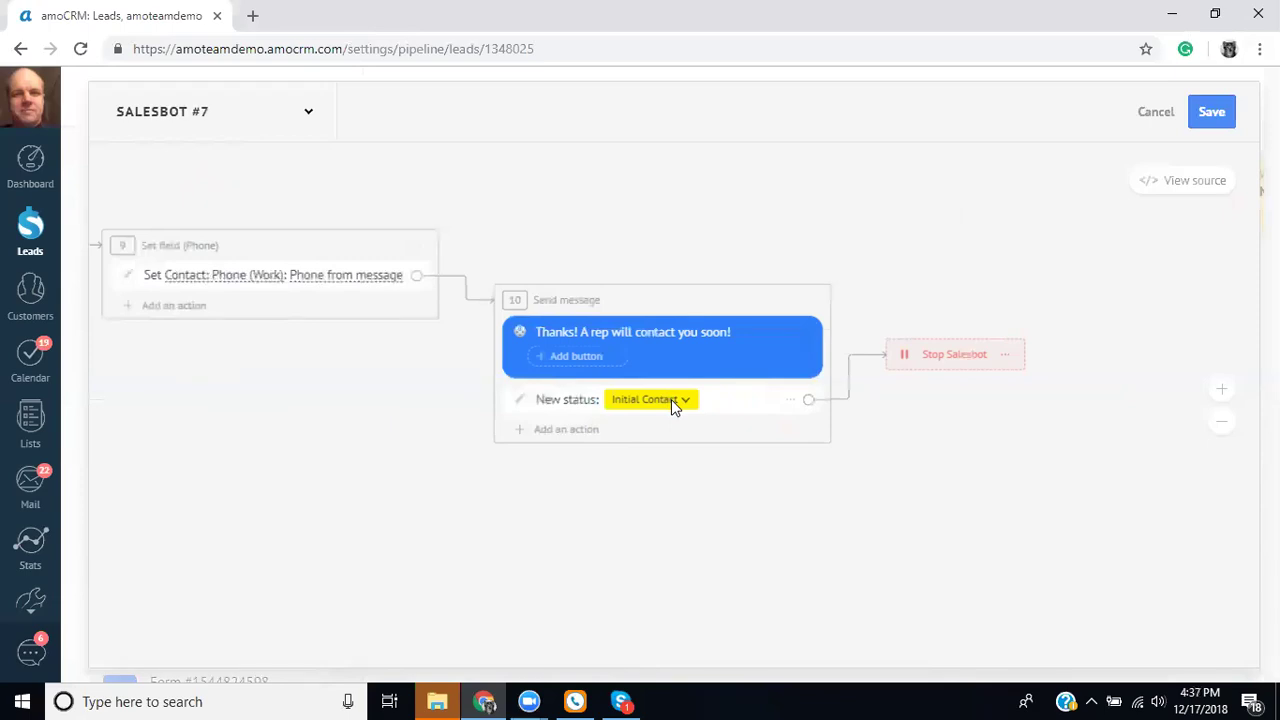
Add a Send internal message action to step 10 reading 'New information request, please help'
click(550, 432)
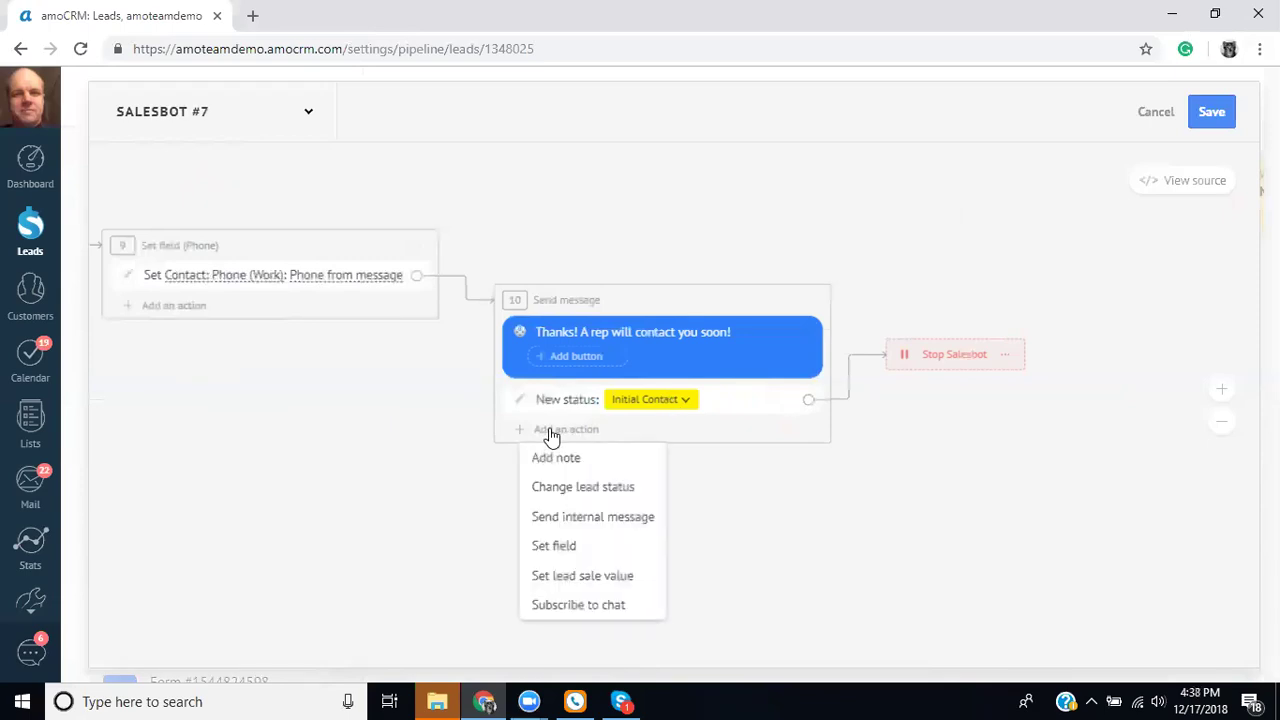
click(622, 517)
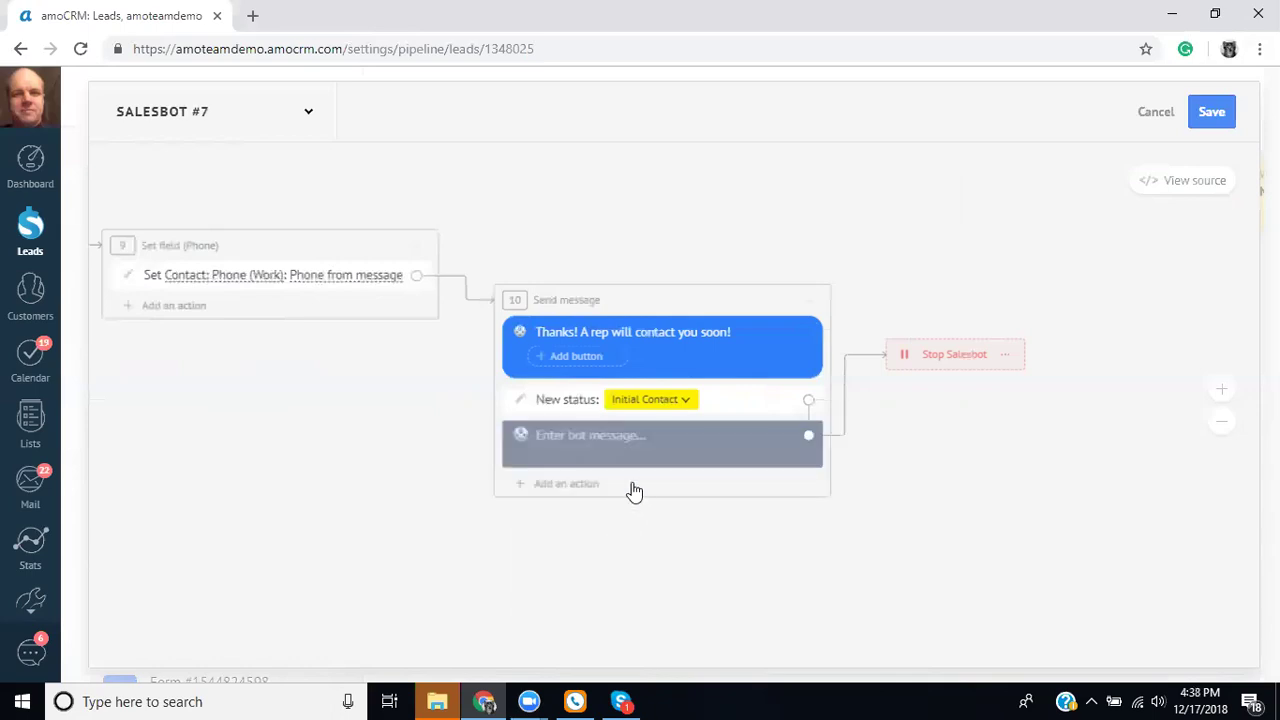
click(638, 441)
text(New information request, please help)
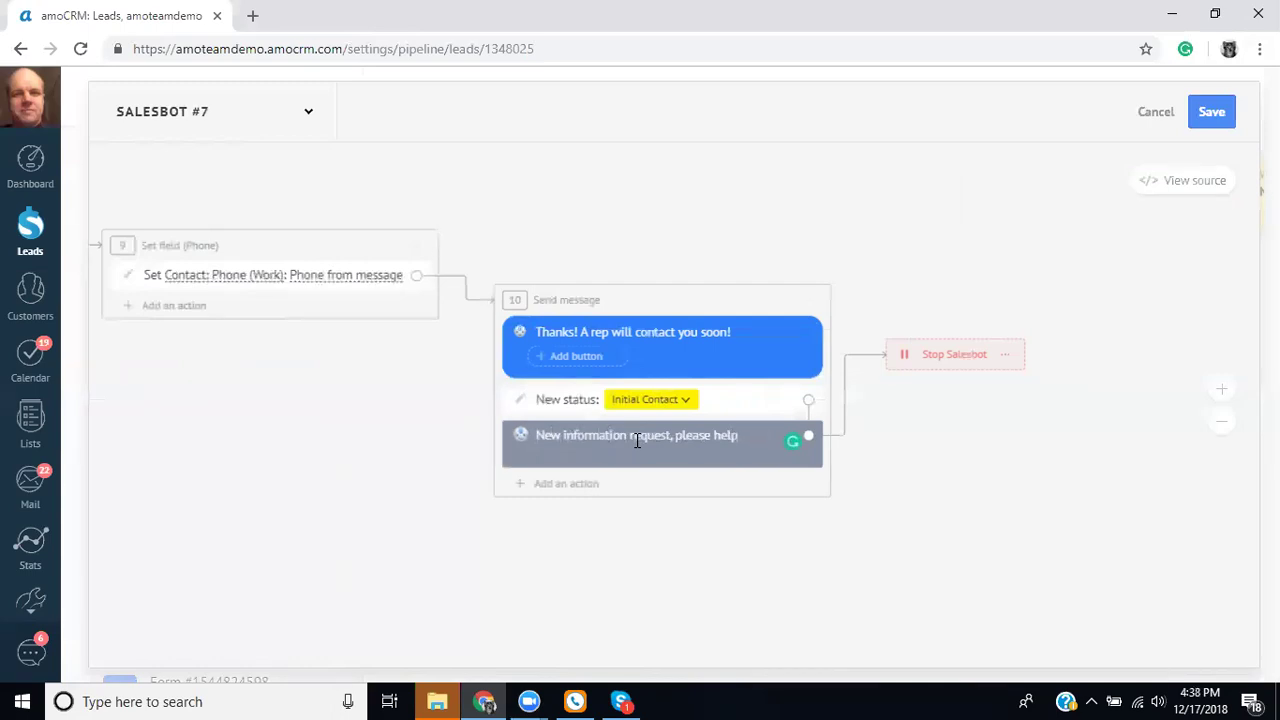
click(593, 490)
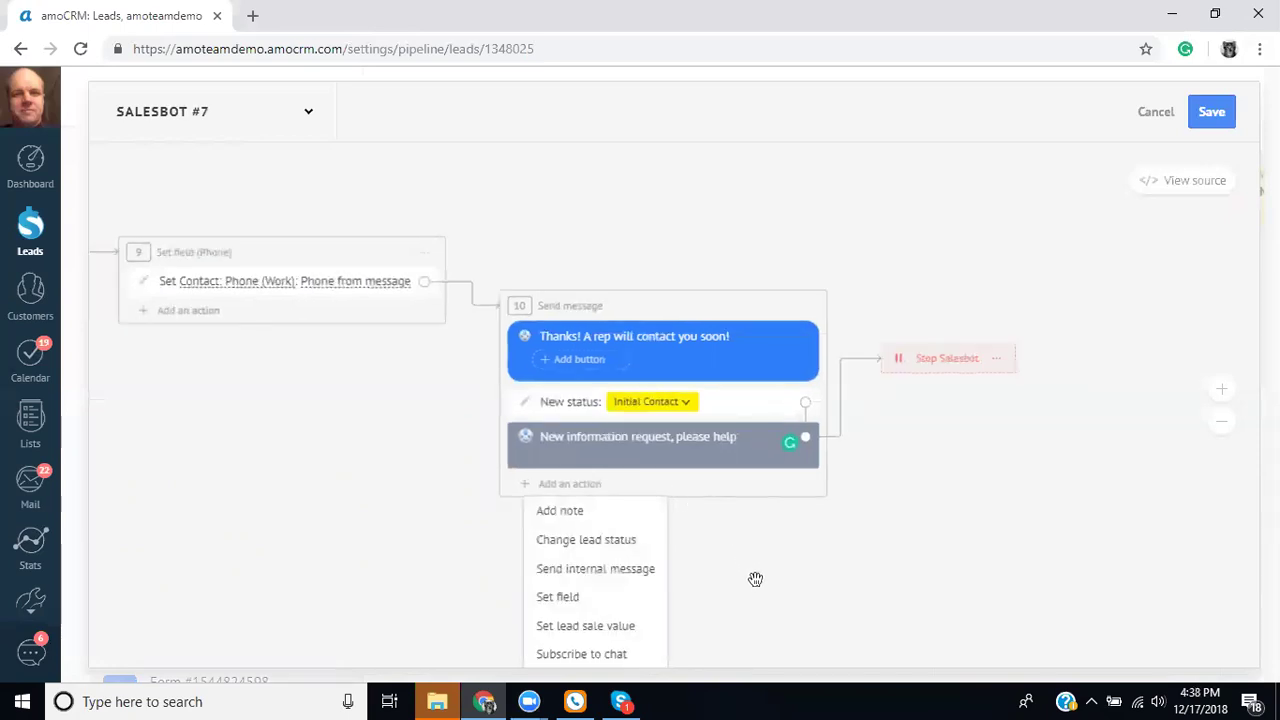
Bring step 10's Send message into view and place the cursor in its reply text
drag(754, 580, 744, 476)
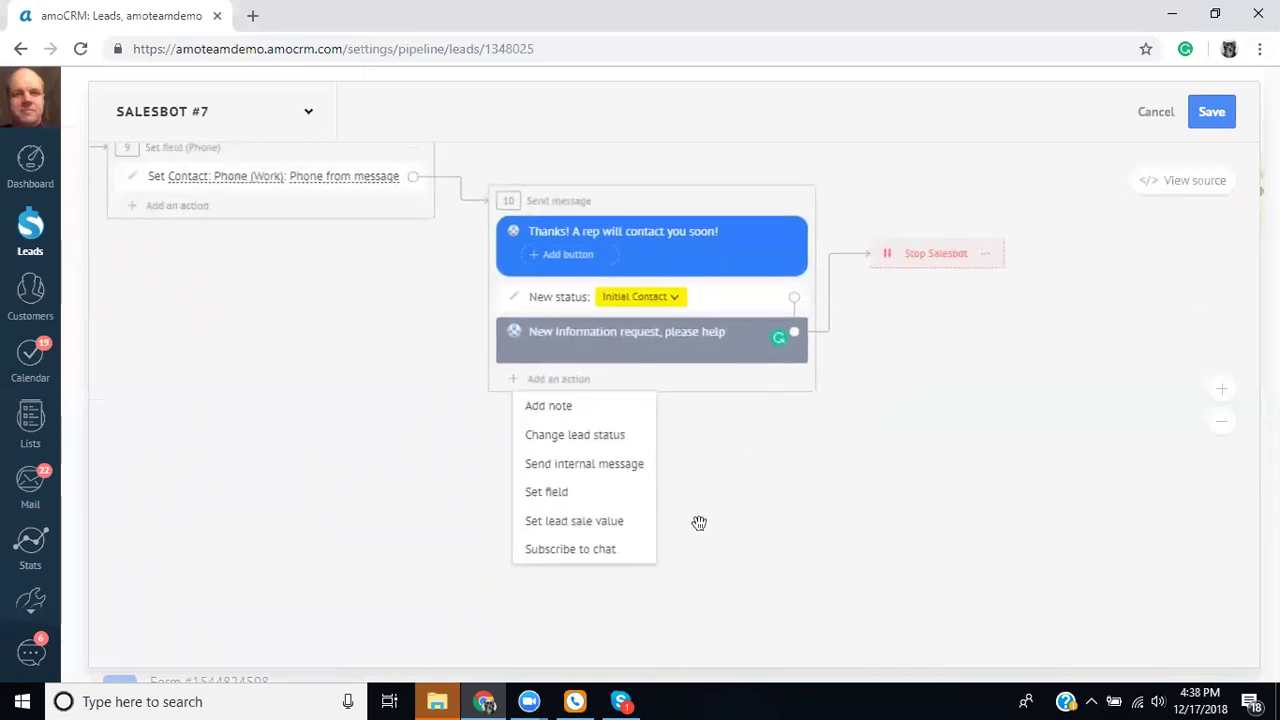
click(733, 475)
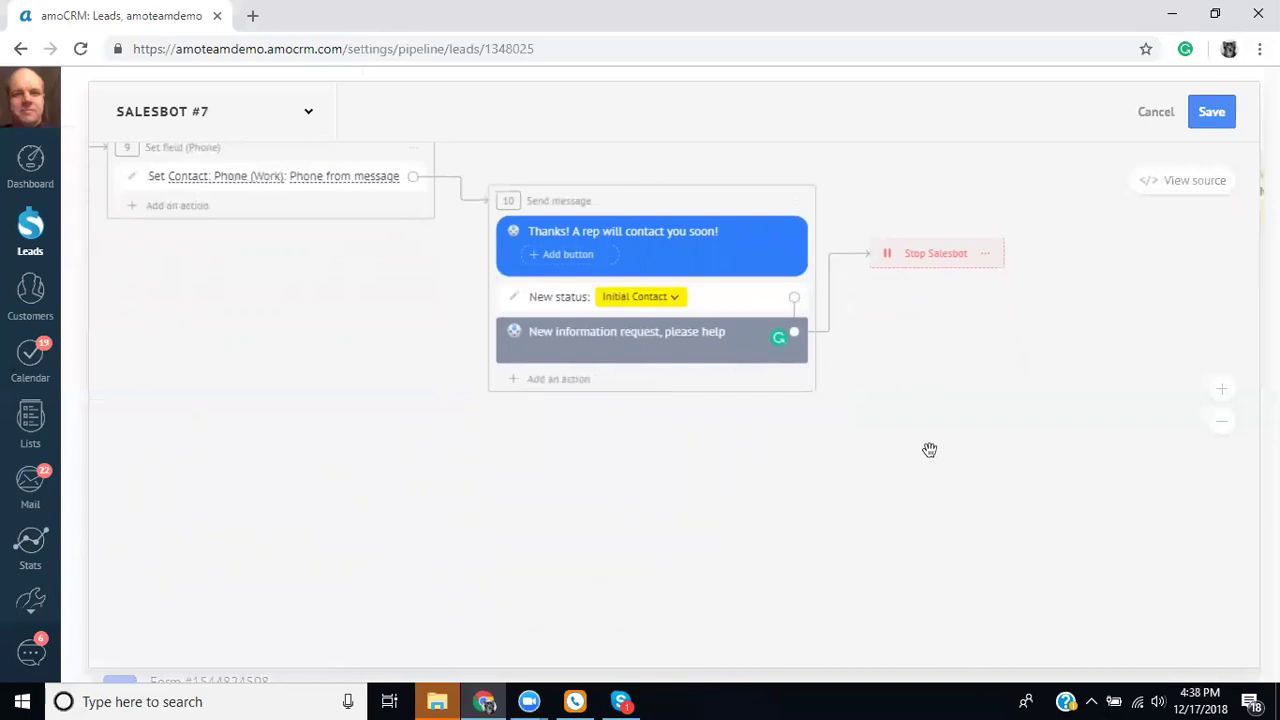
drag(930, 450, 563, 554)
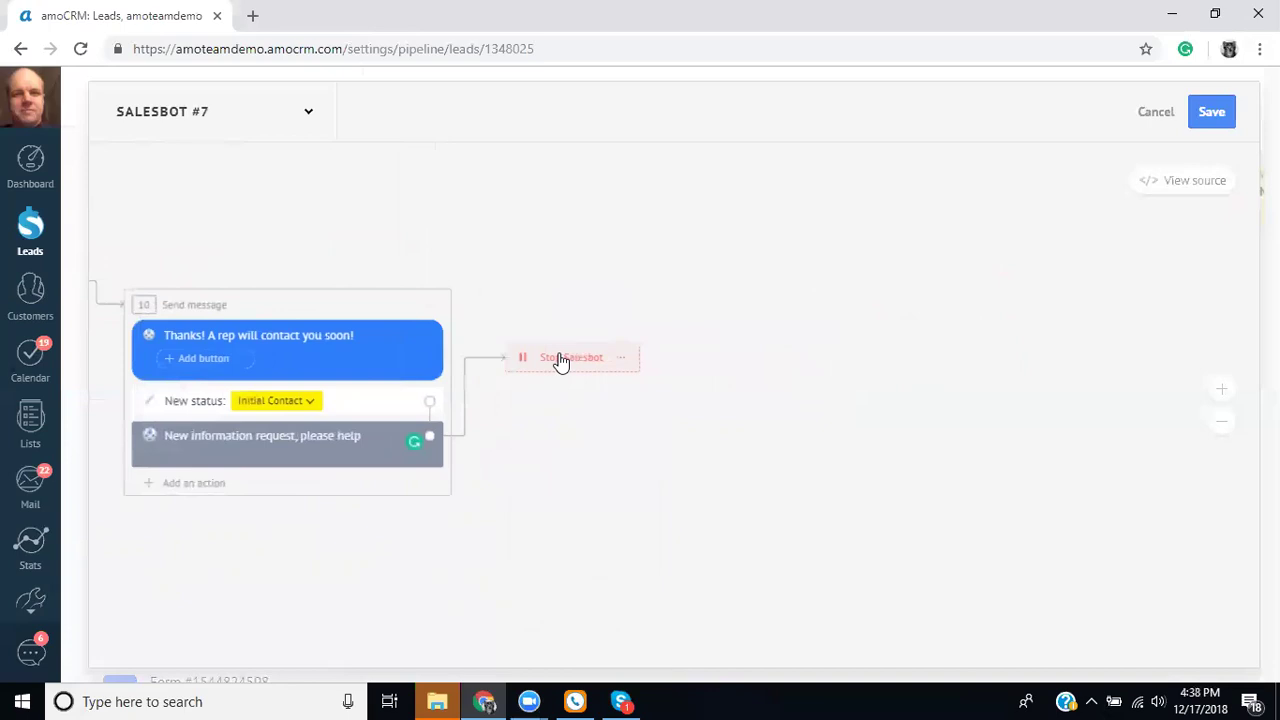
drag(534, 366, 723, 414)
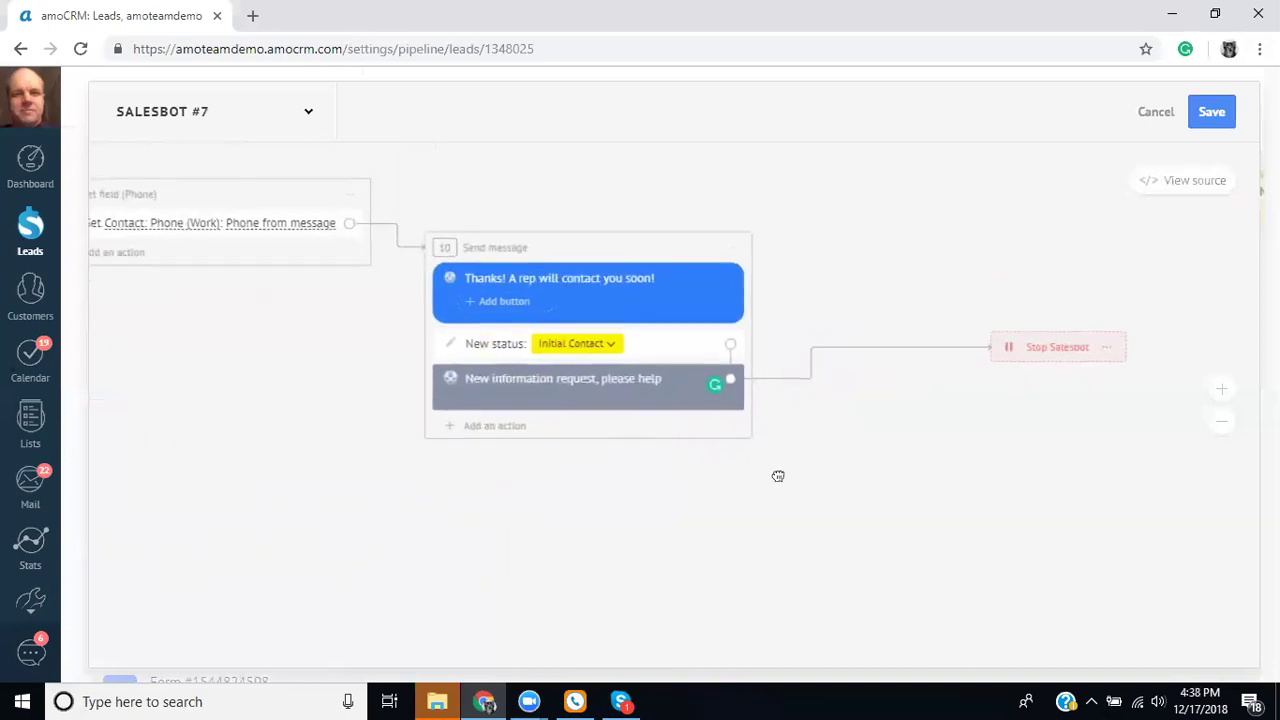
drag(778, 476, 654, 520)
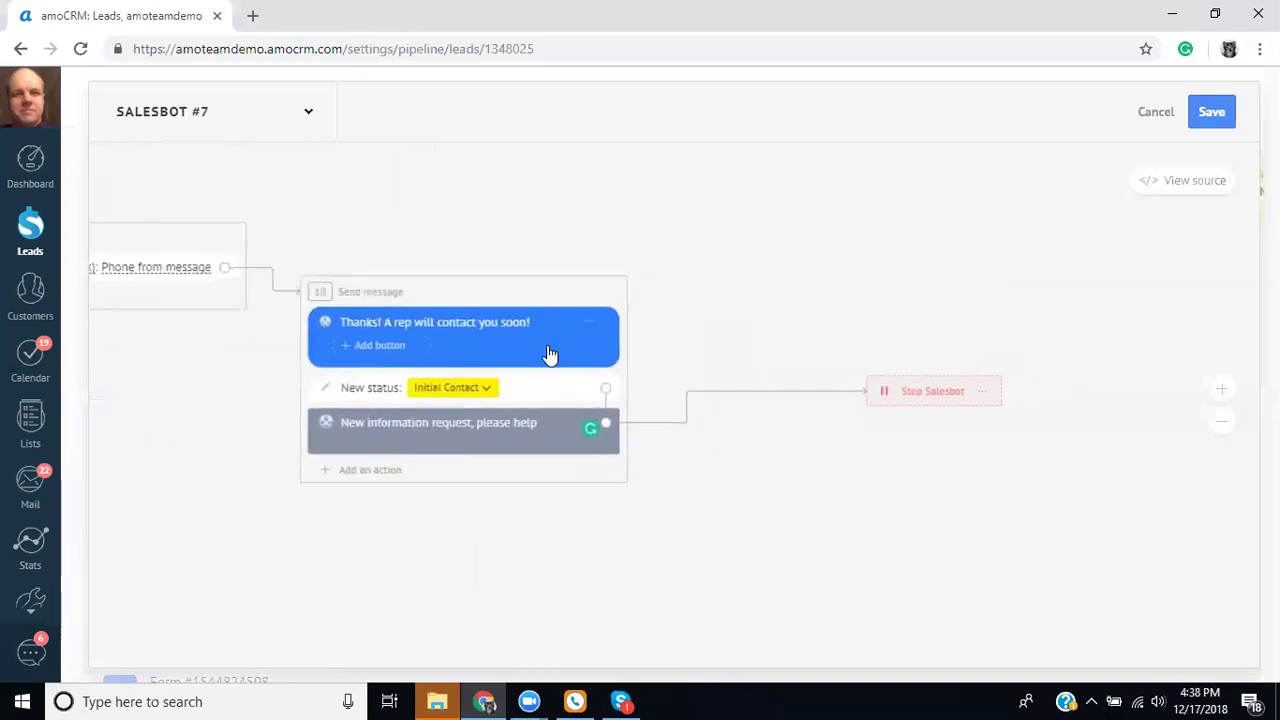
click(560, 320)
mouse_move(200, 509)
mouse_down()
mouse_move(600, 406)
mouse_move(669, 506)
mouse_move(216, 513)
mouse_up()
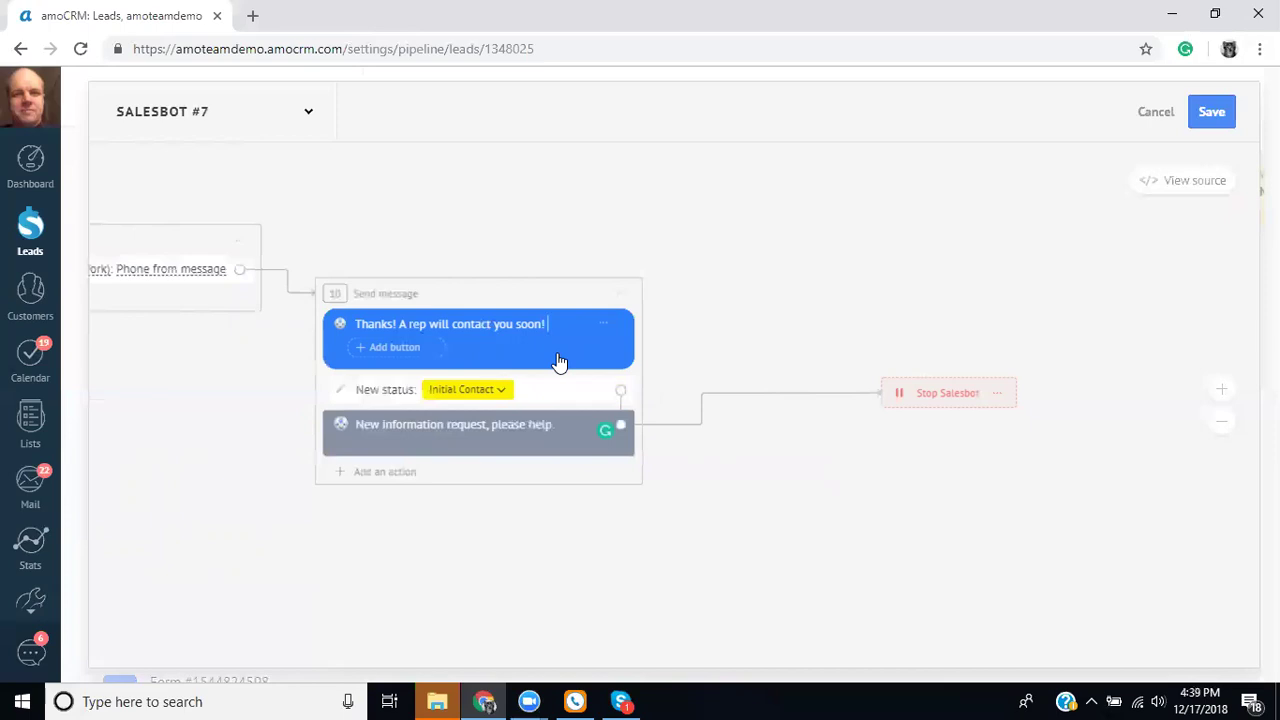
Append 'By the way how many units did you plan to order?', undoing accidental replacements
text(By the)
key(ctrl+a)
text(wyay)
key(ctrl+z)
key(ctrl+y)
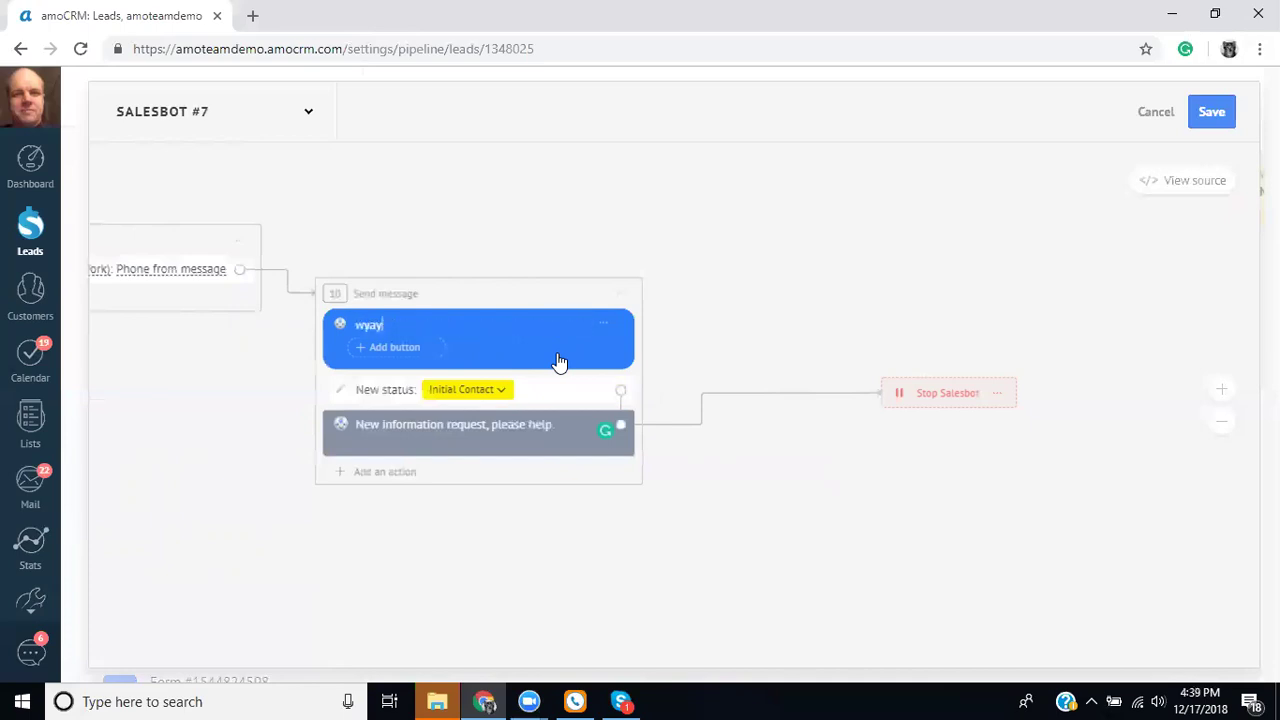
text(,)
key(ctrl+z)
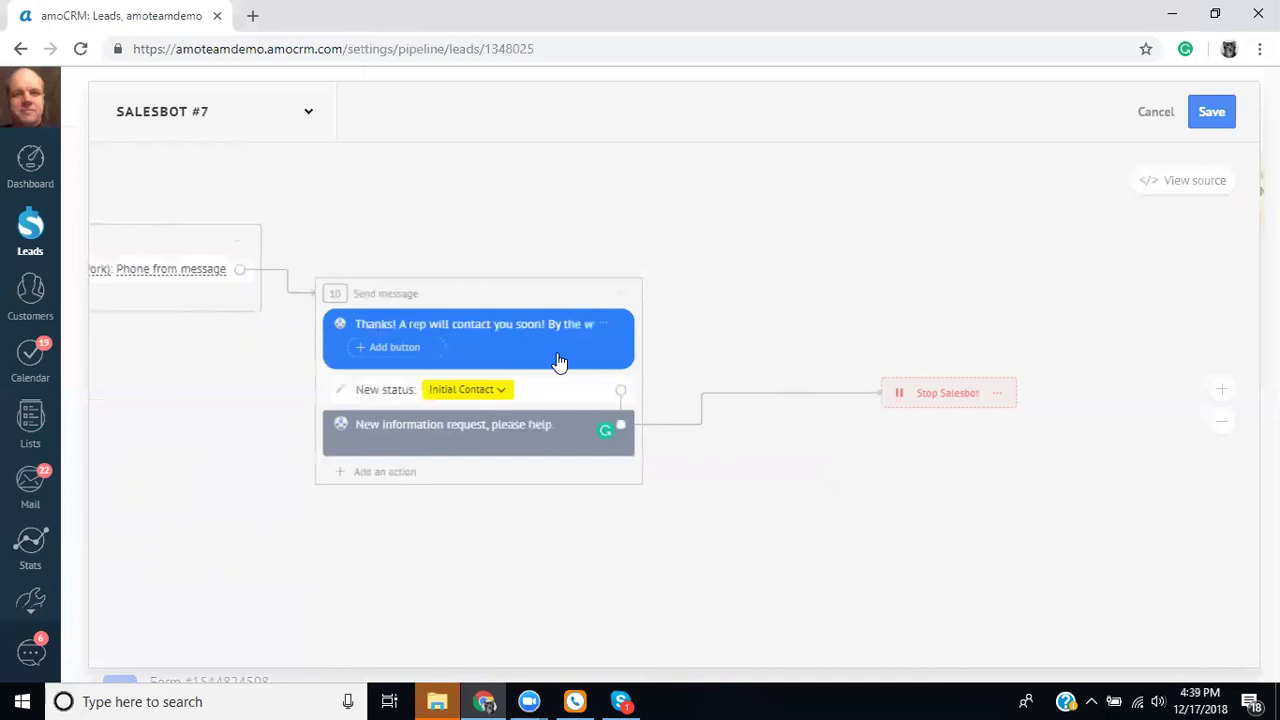
key(ctrl+y)
key(ctrl+z)
key(ctrl+y)
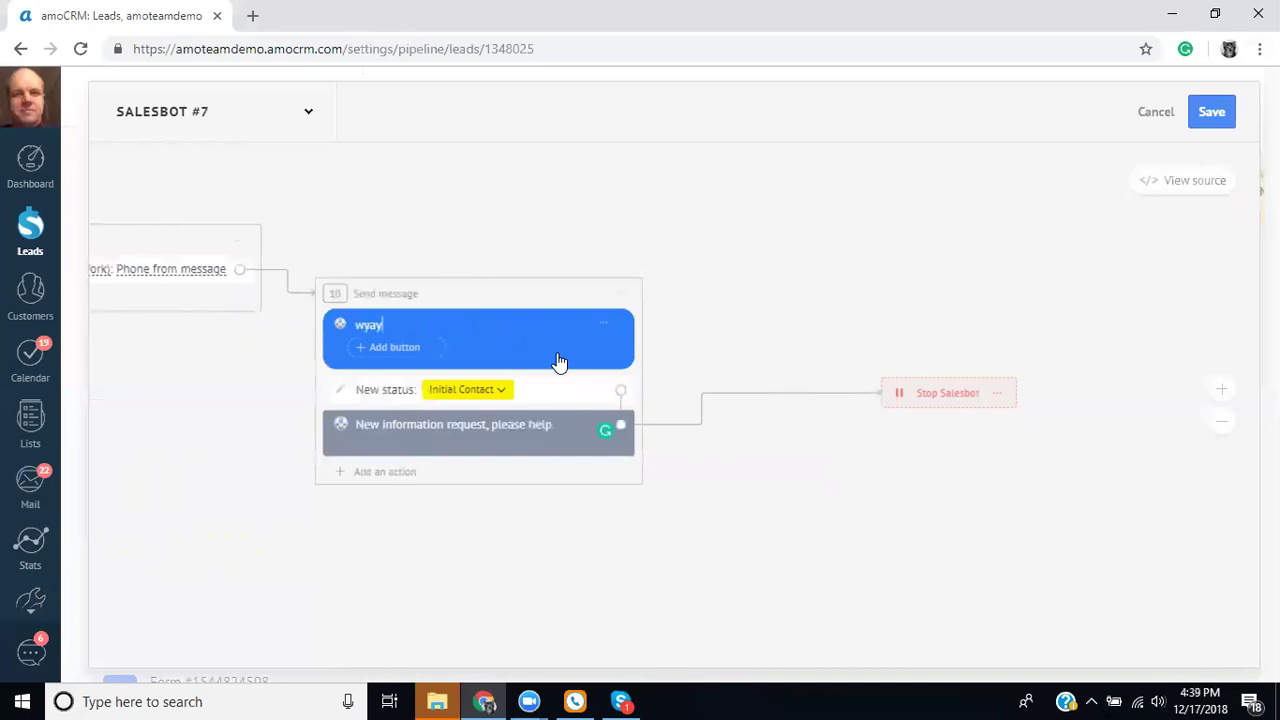
key(ctrl+z)
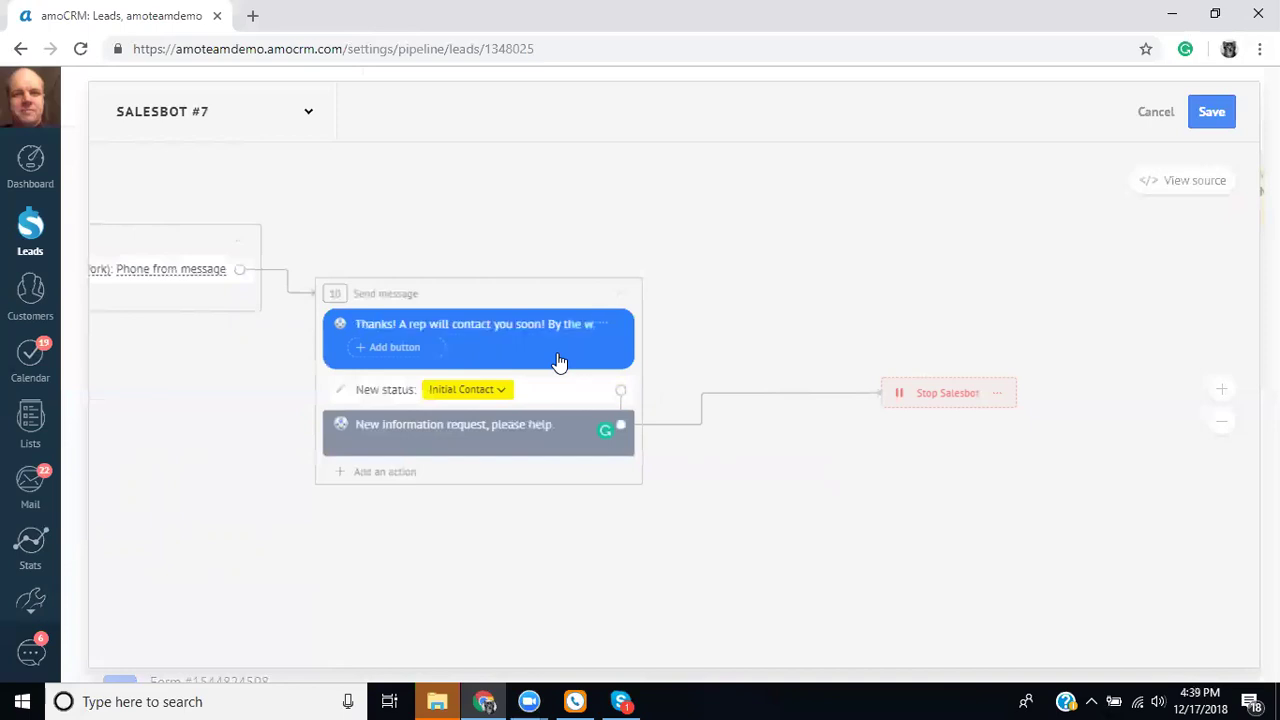
text(how m)
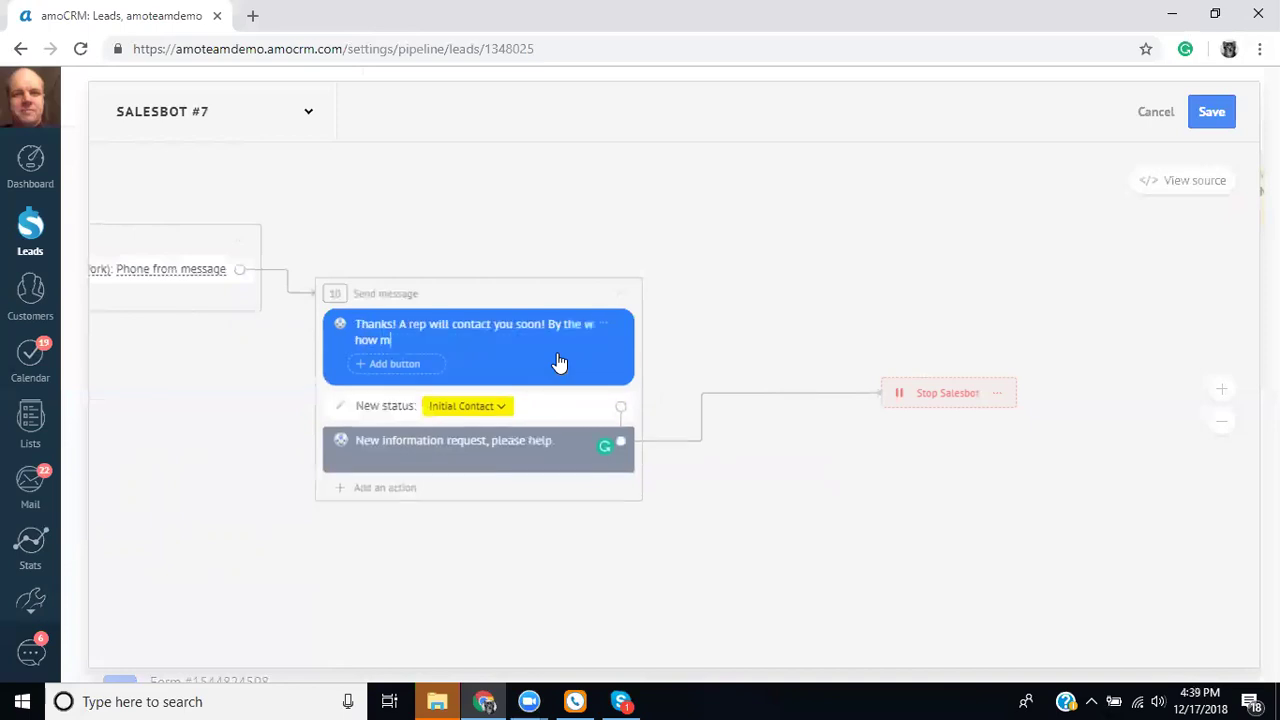
text(any units did you plan to order?)
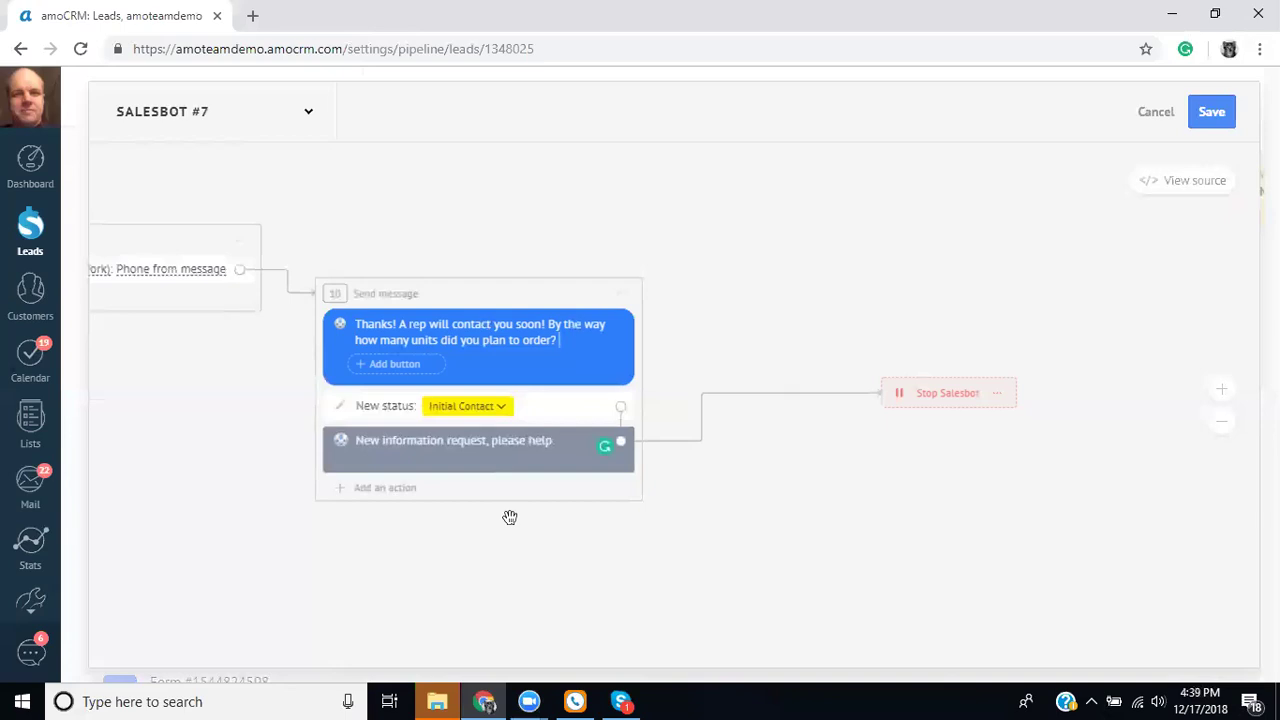
Add a Set lead sale value action to the Send message block
click(393, 490)
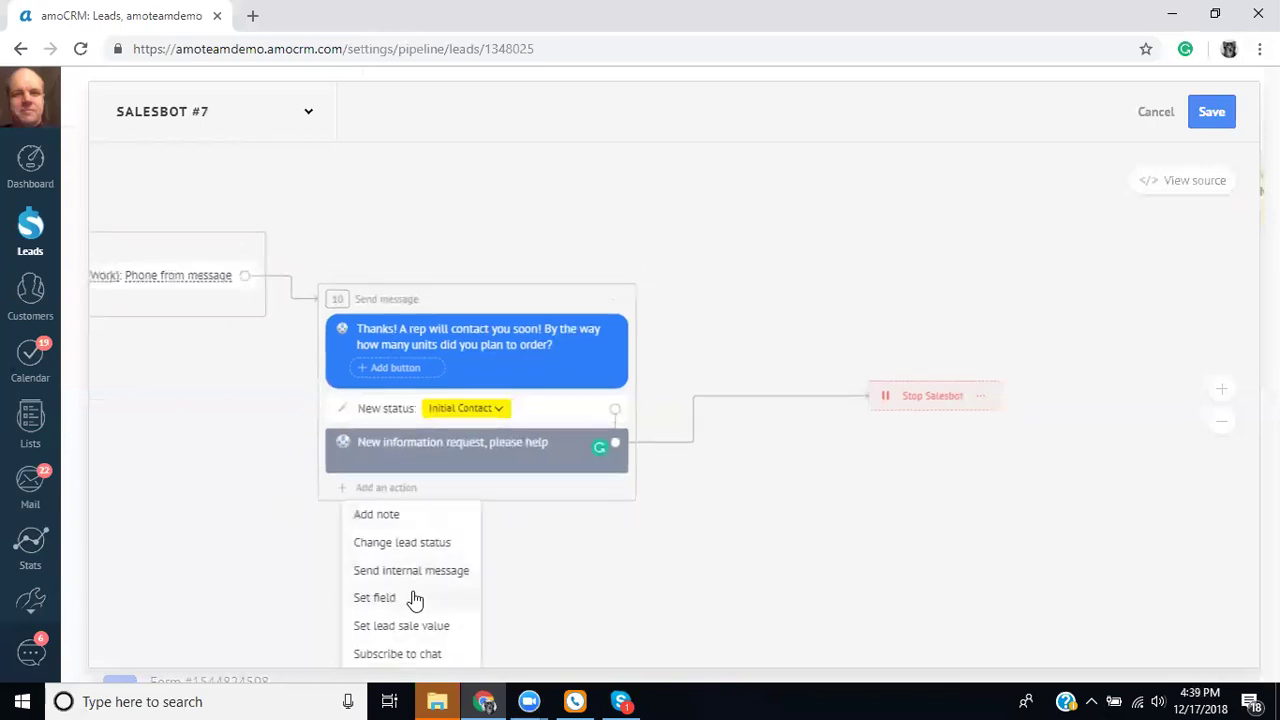
click(440, 627)
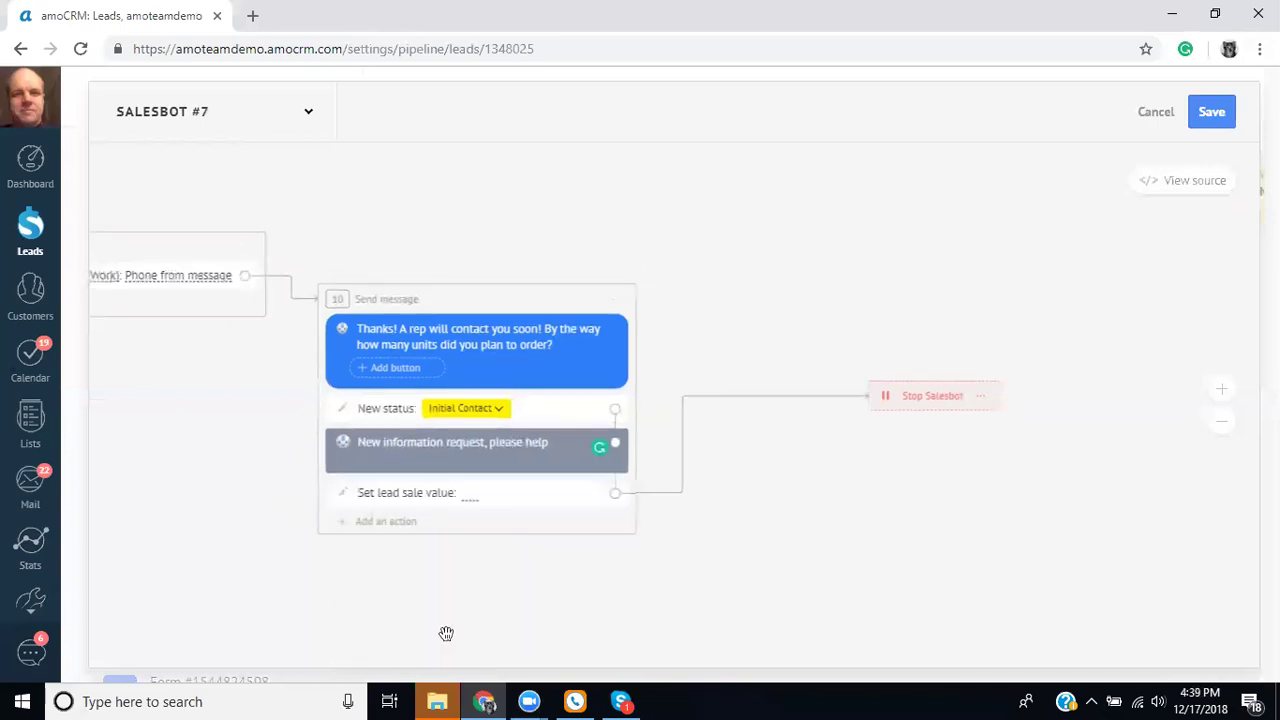
click(471, 495)
Change the grey internal message to 'What is the sales value?' and review the flow
drag(550, 446, 358, 444)
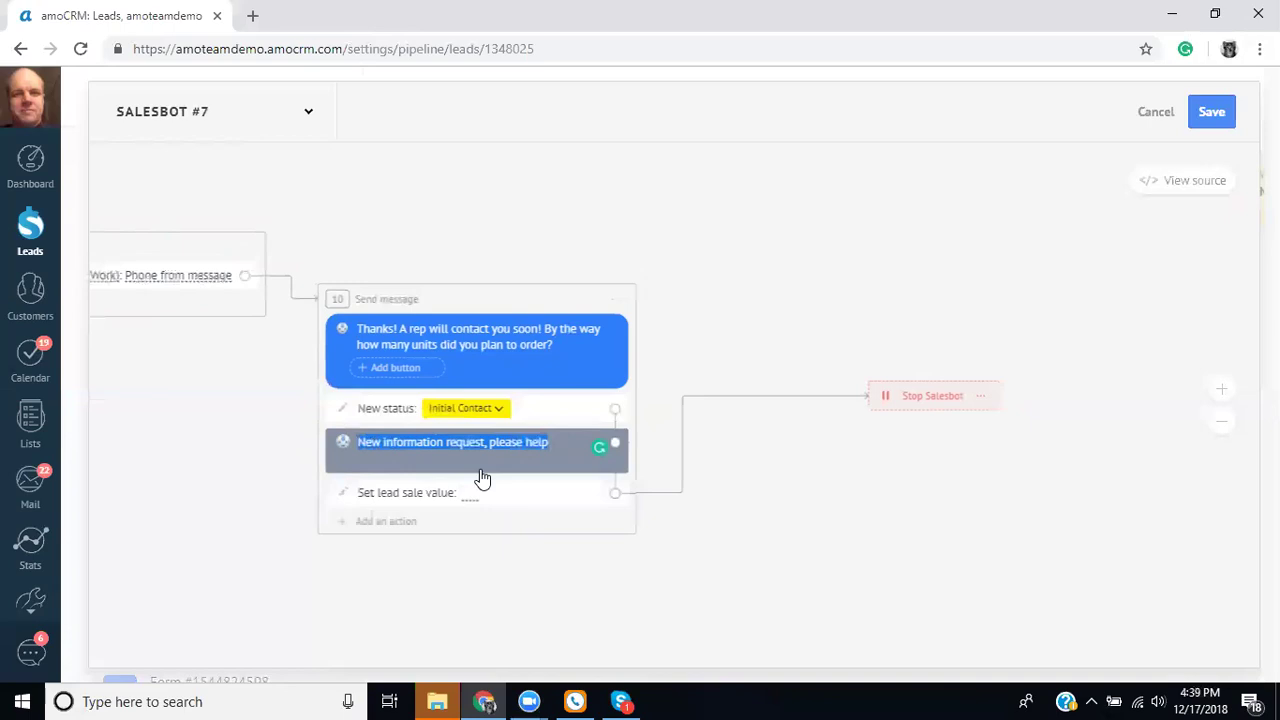
text(What i)
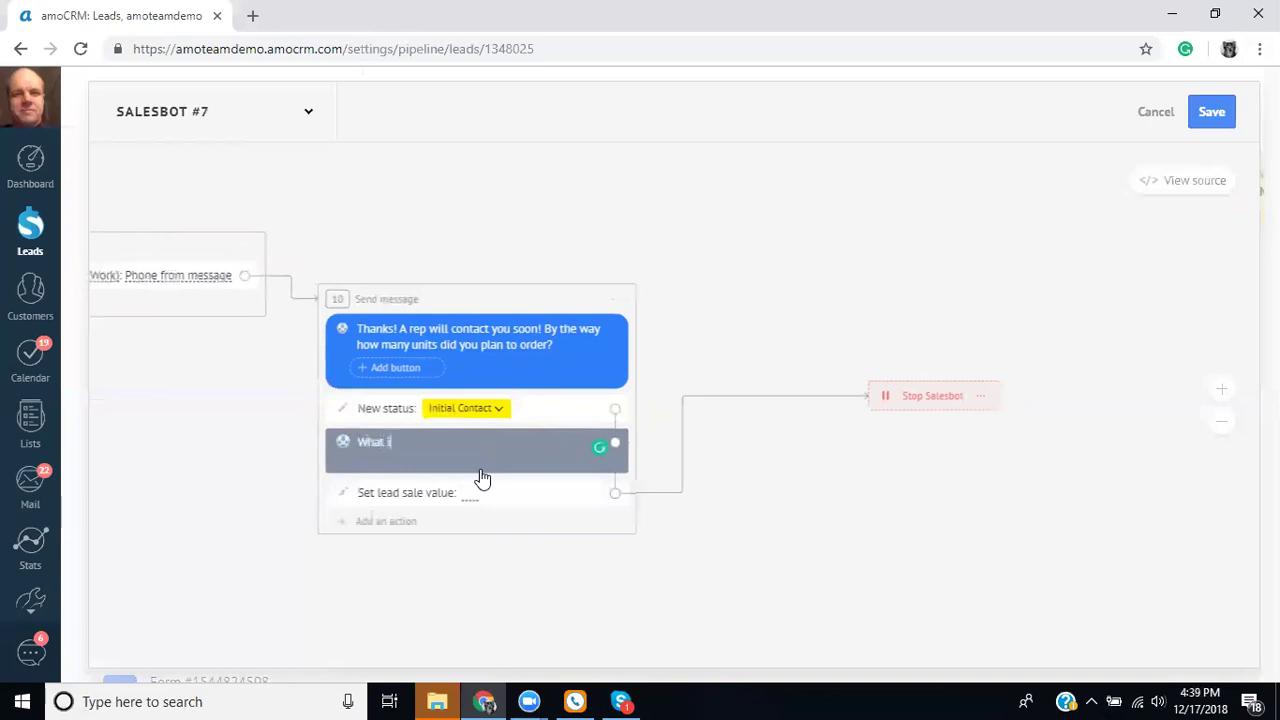
text(s the sales value?)
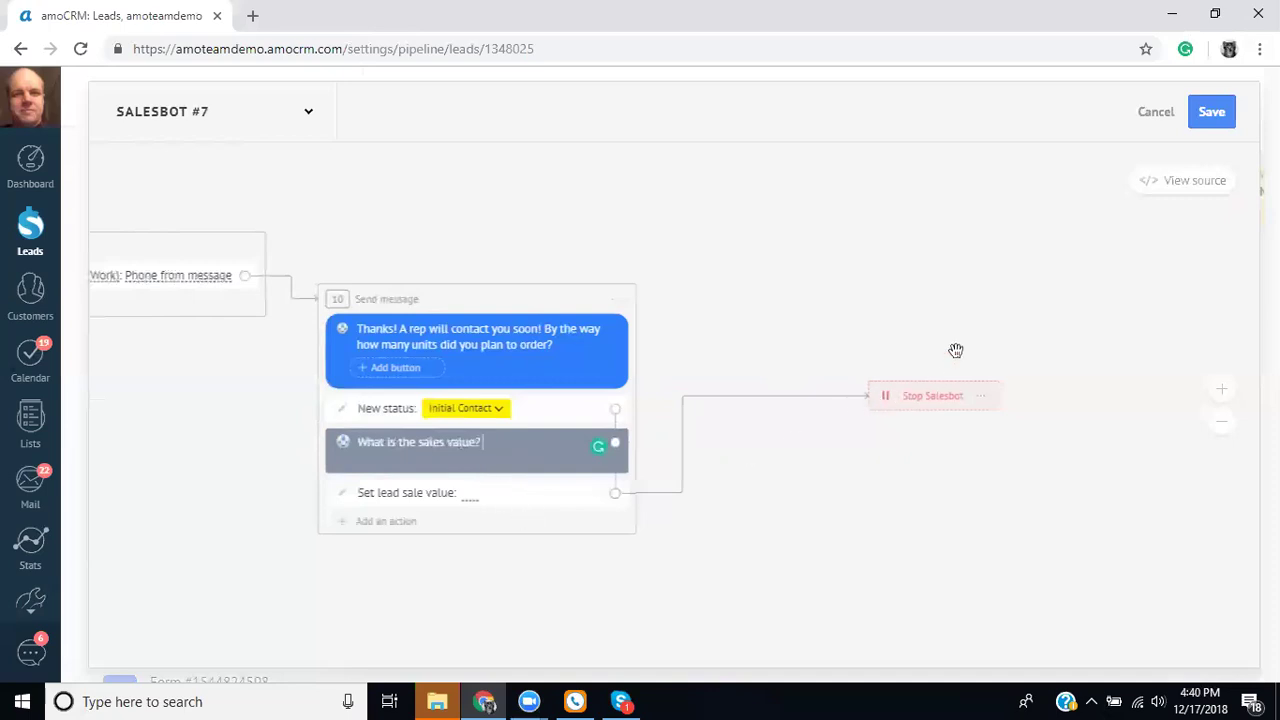
drag(600, 591, 532, 600)
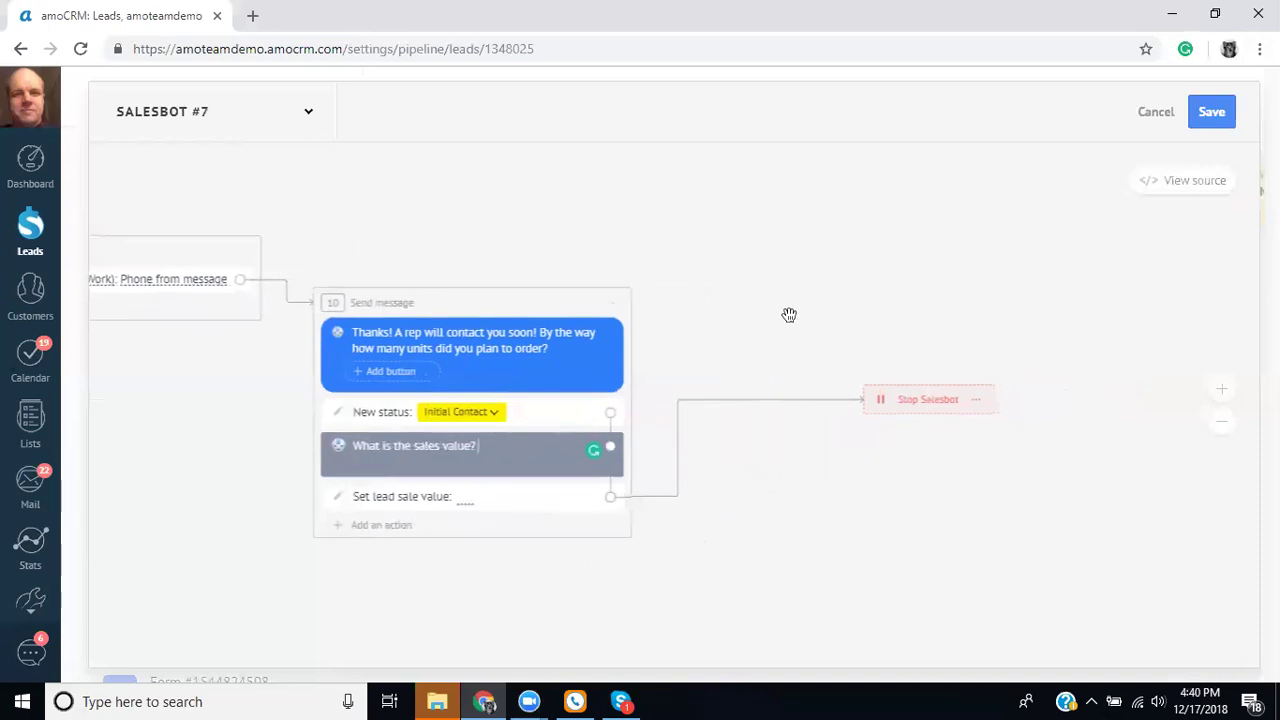
drag(317, 606, 337, 531)
drag(358, 476, 637, 555)
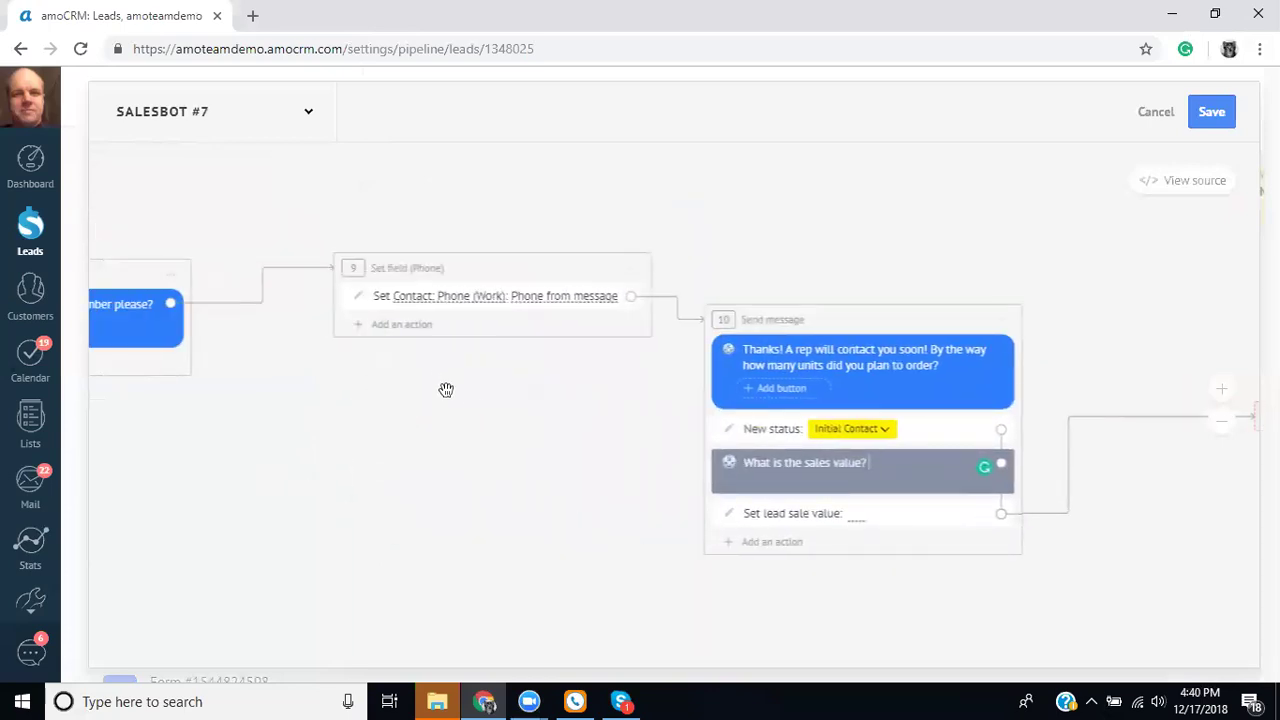
click(414, 326)
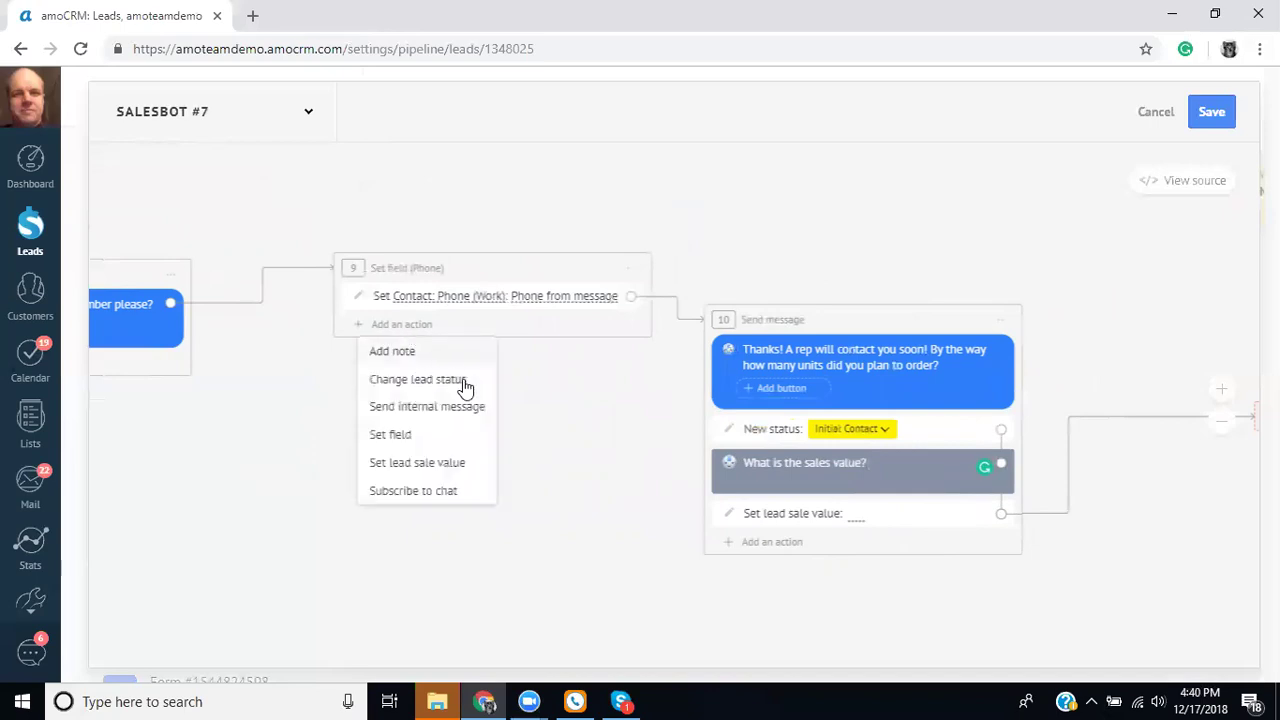
click(592, 414)
drag(592, 414, 263, 434)
drag(869, 554, 841, 535)
Save Salesbot #7, then confirm saving the pipeline's trigger changes
click(1211, 114)
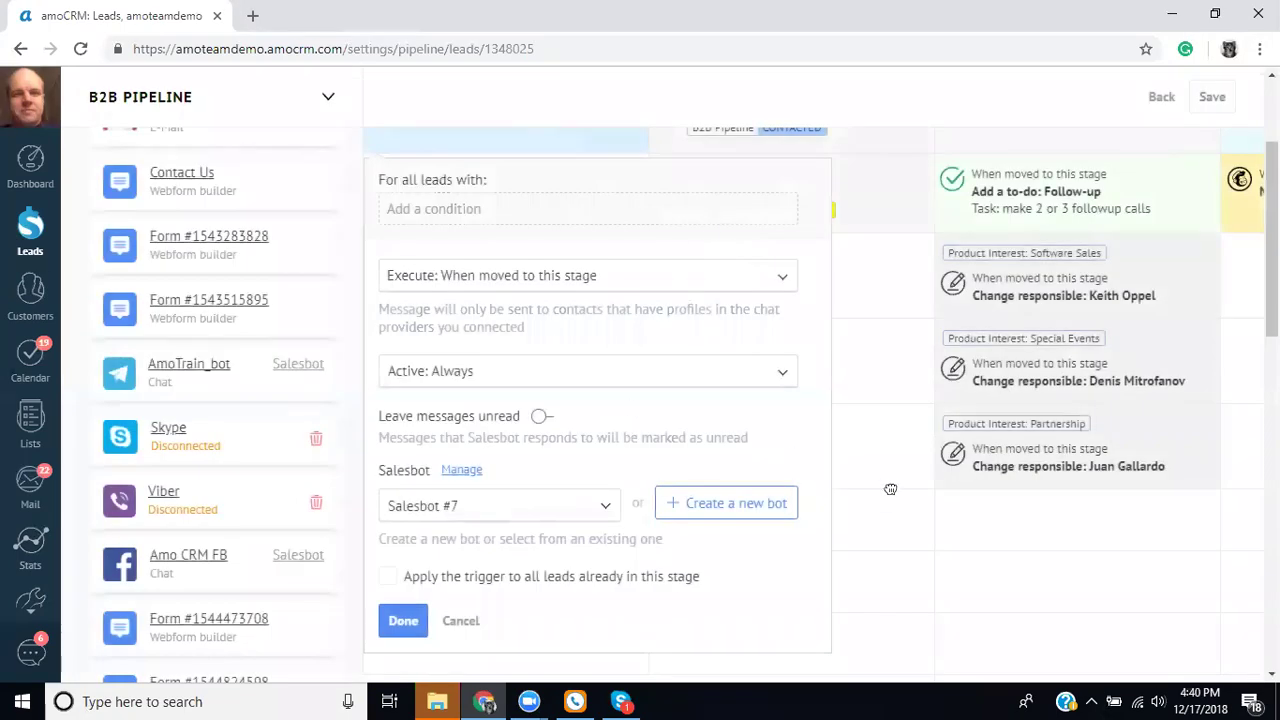
click(884, 495)
click(498, 397)
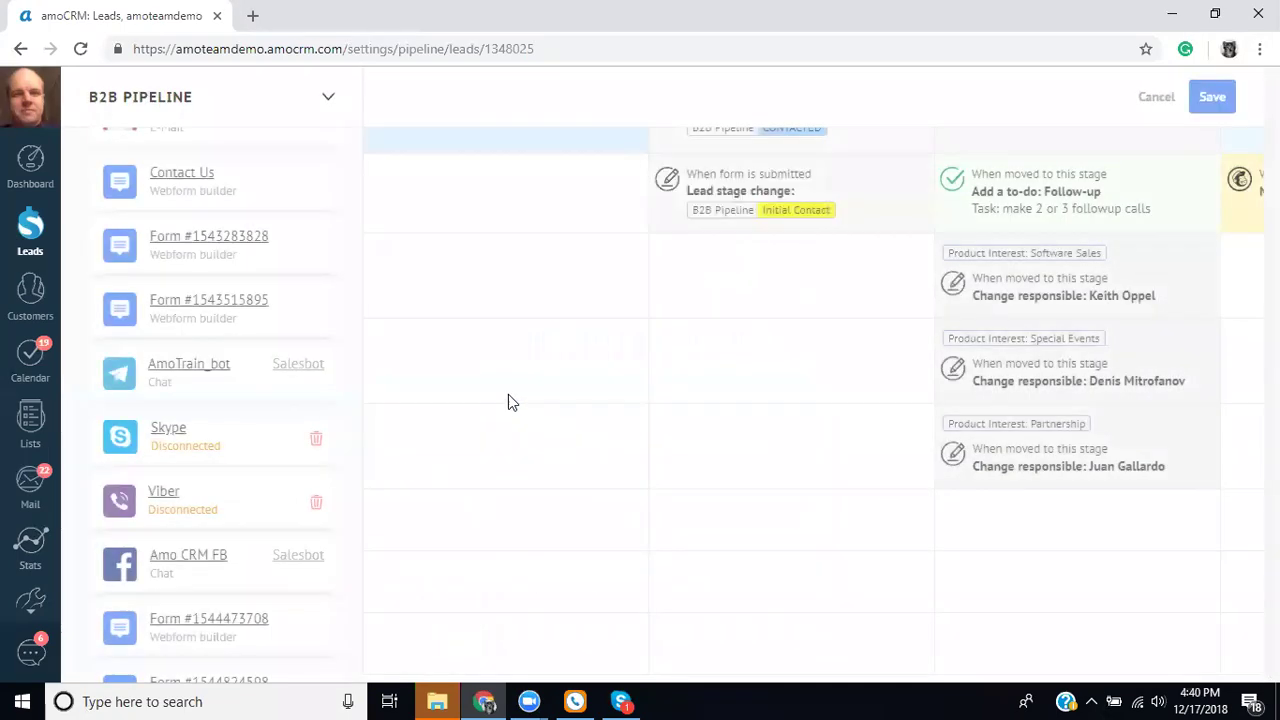
scroll(776, 442, up, 2)
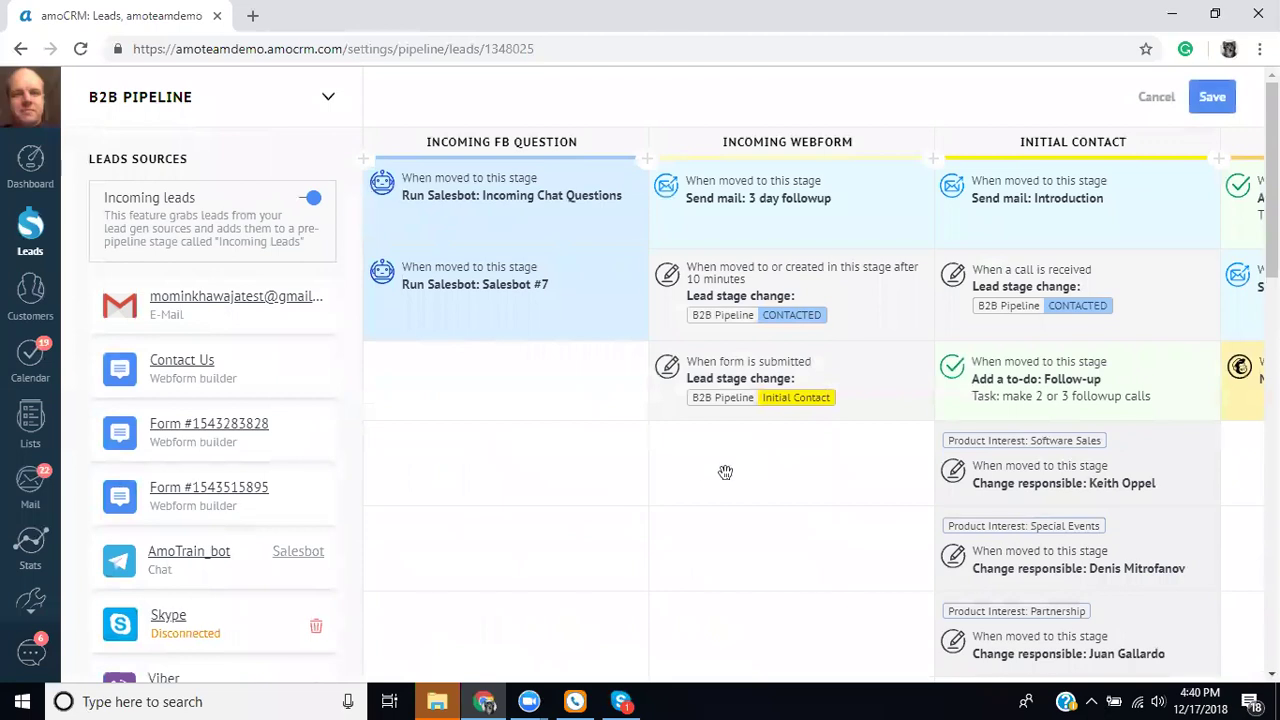
drag(785, 519, 480, 510)
scroll(480, 509, down, 1)
scroll(480, 509, up, 1)
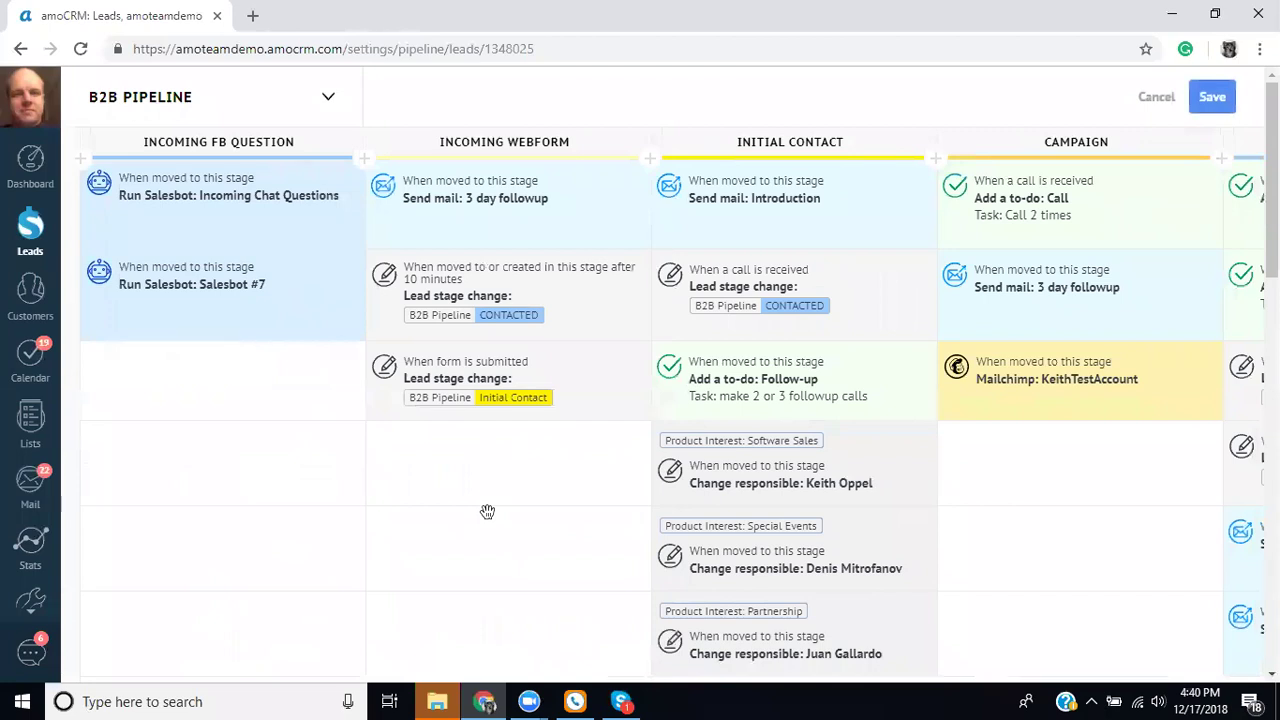
scroll(486, 511, down, 1)
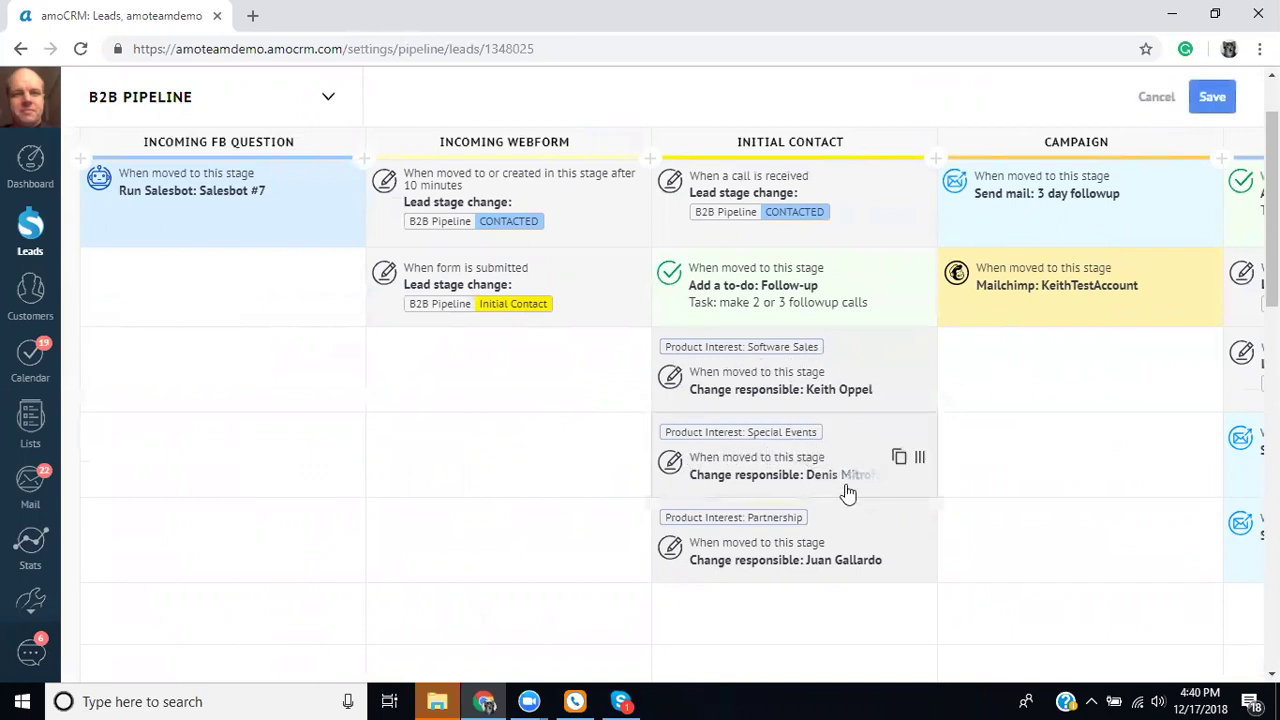
scroll(1020, 500, down, 2)
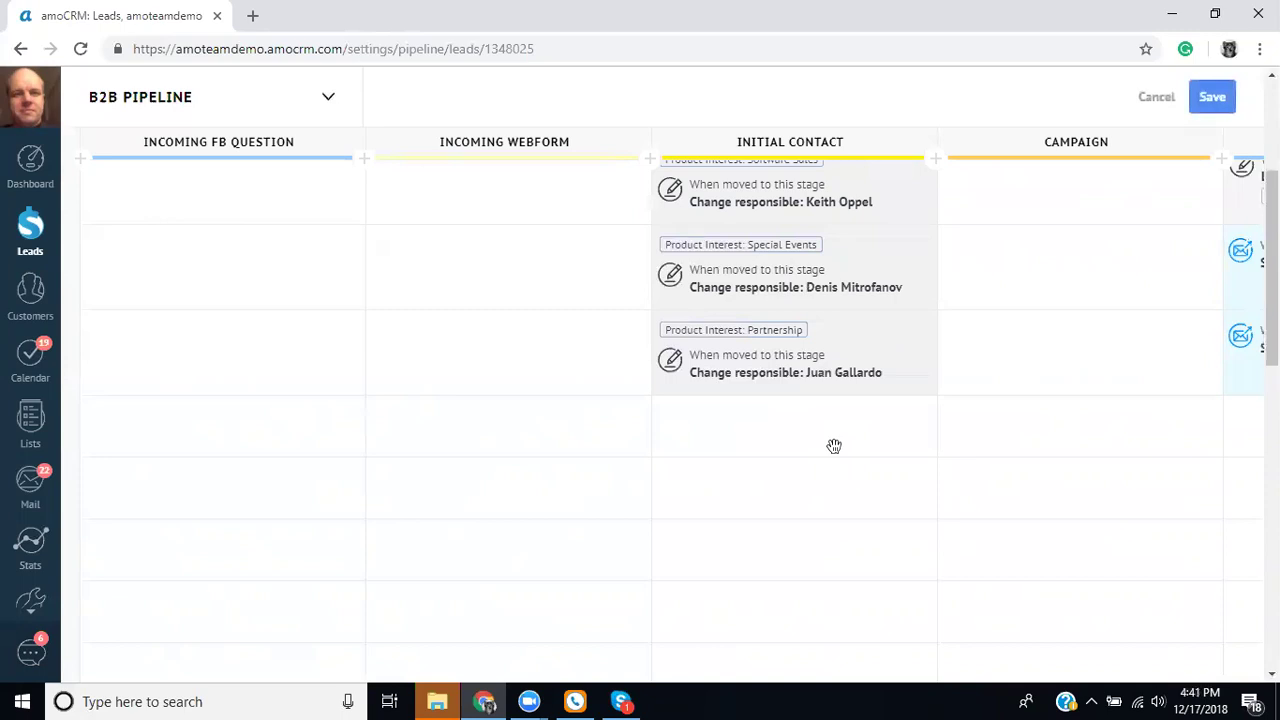
scroll(794, 406, down, 1)
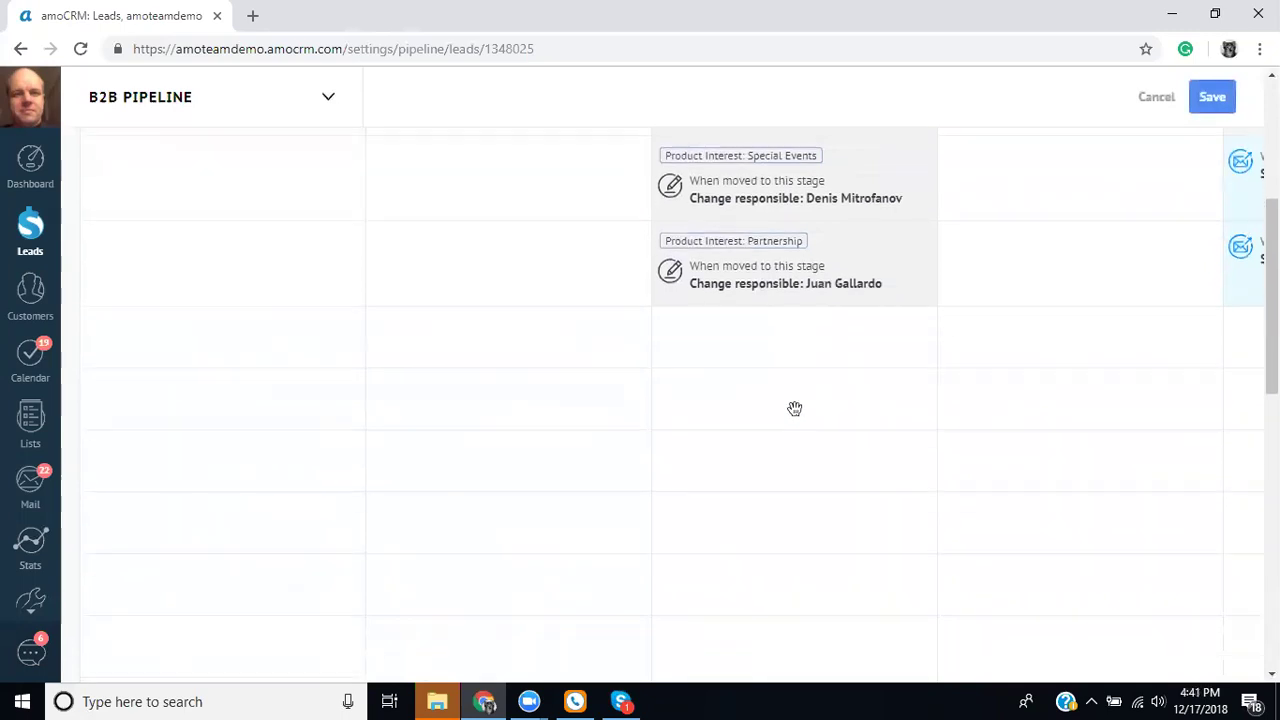
Start a Change responsible trigger in Initial Contact with Product Interest as its condition
click(743, 337)
scroll(737, 333, down, 1)
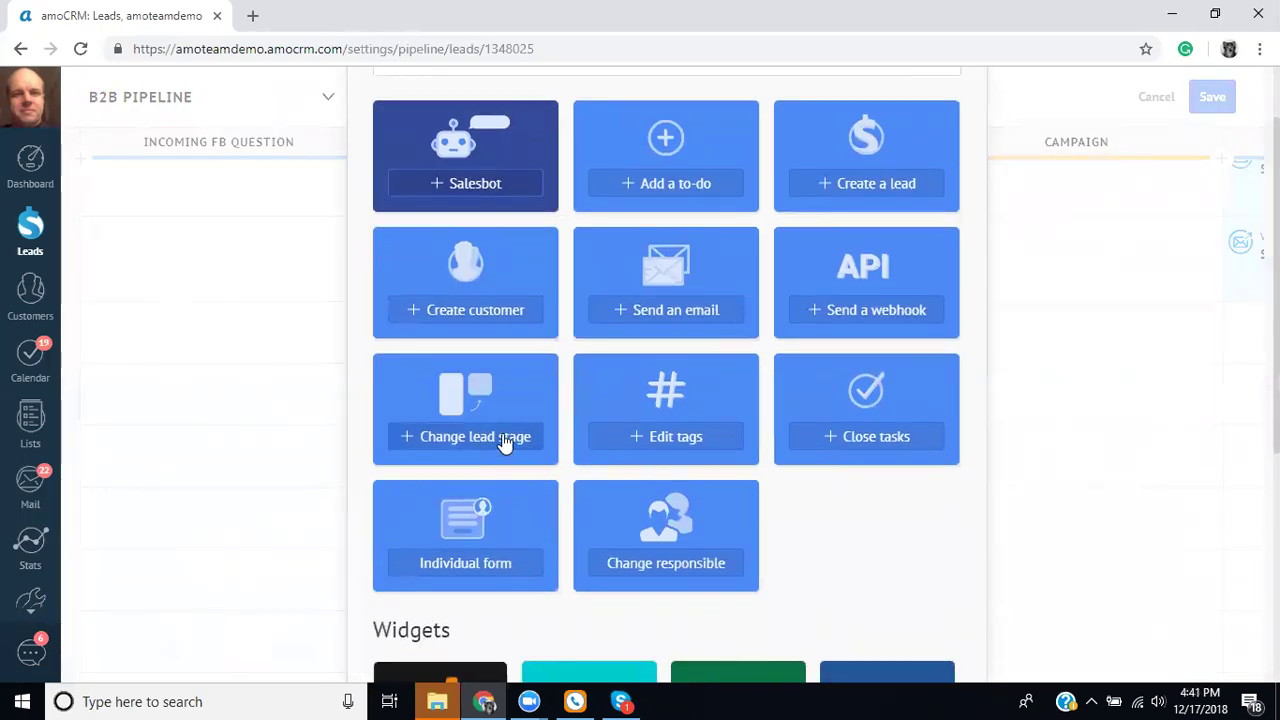
click(624, 558)
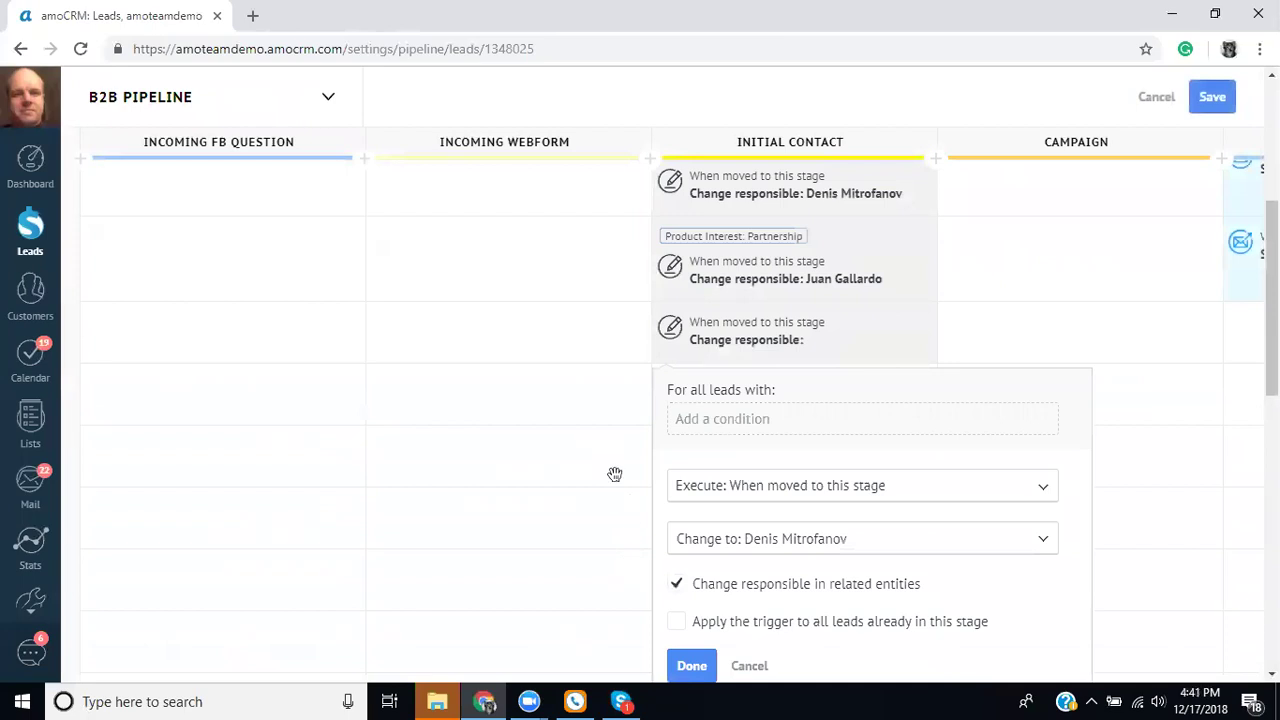
scroll(614, 474, down, 2)
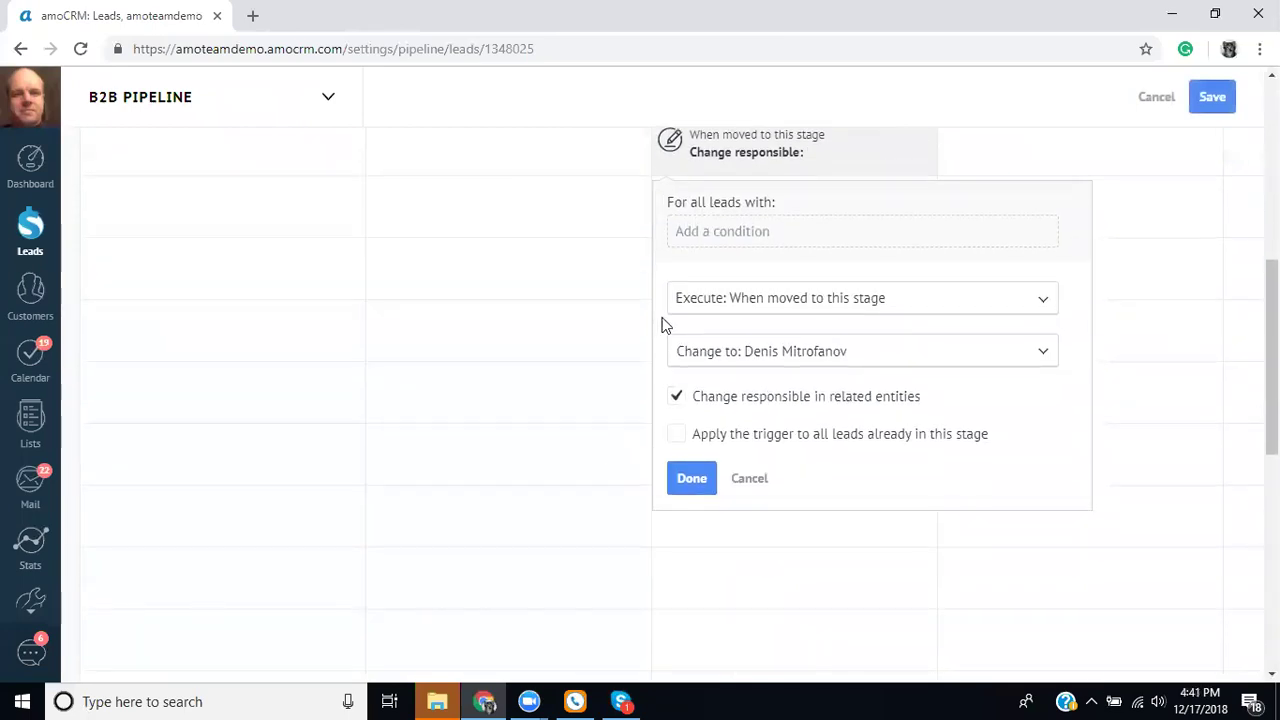
click(819, 229)
scroll(743, 370, down, 1)
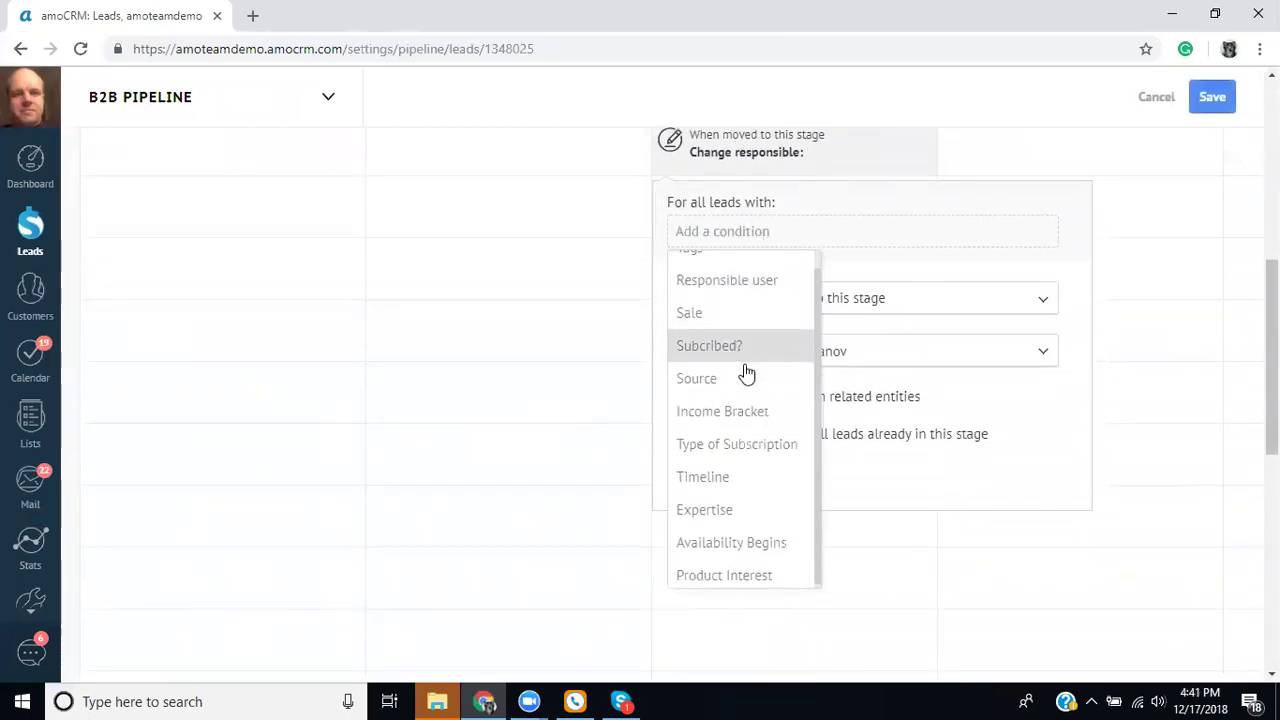
click(738, 571)
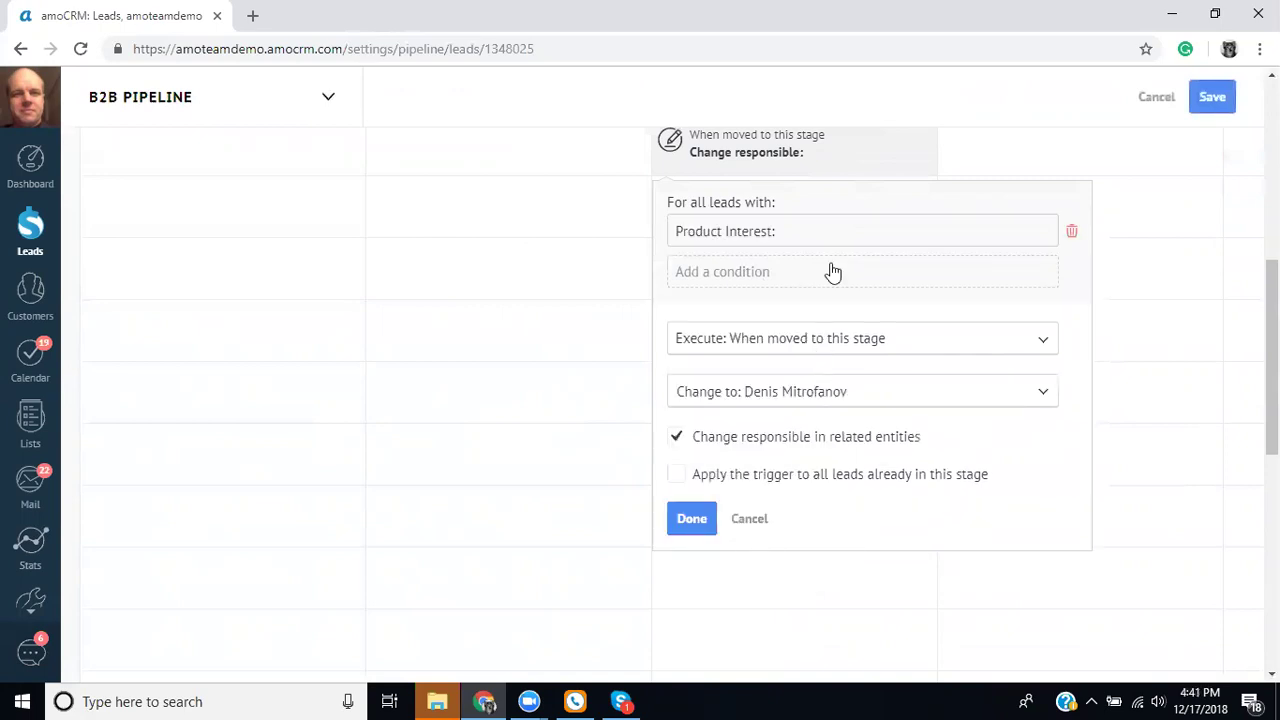
Browse Product Interest values and responsible users, cancel the rule, and save the pipeline
click(824, 237)
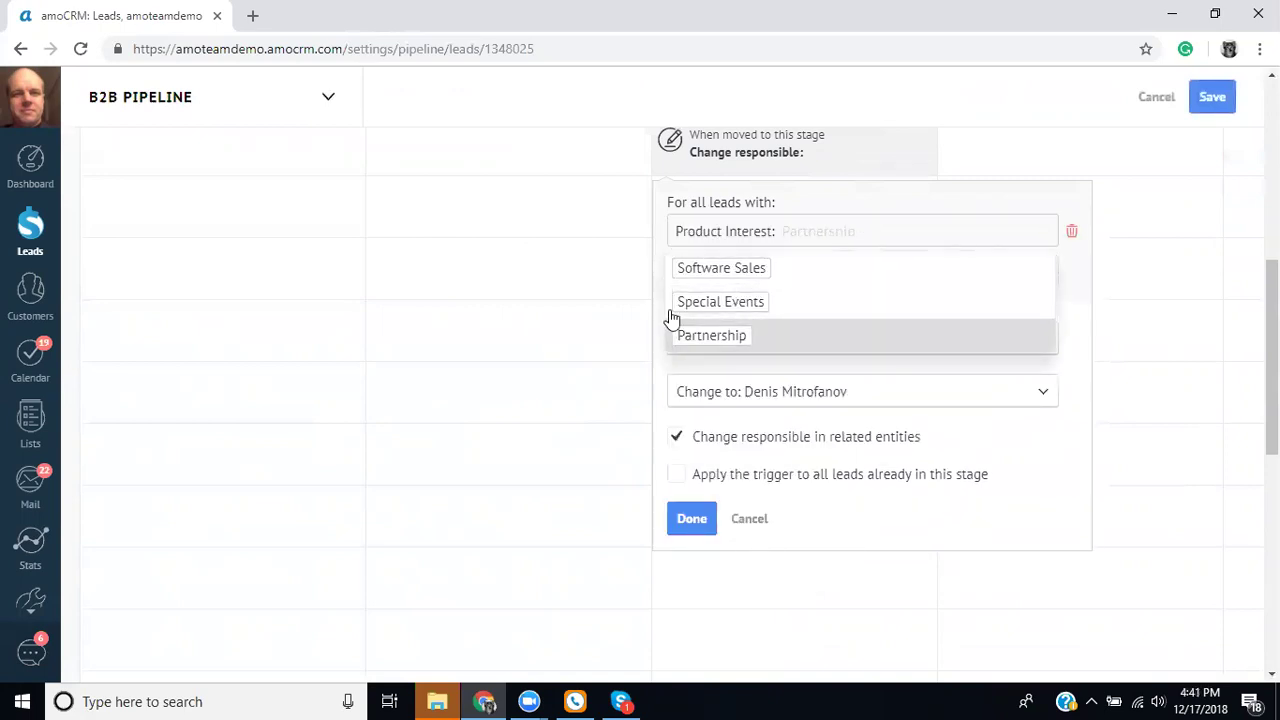
click(664, 378)
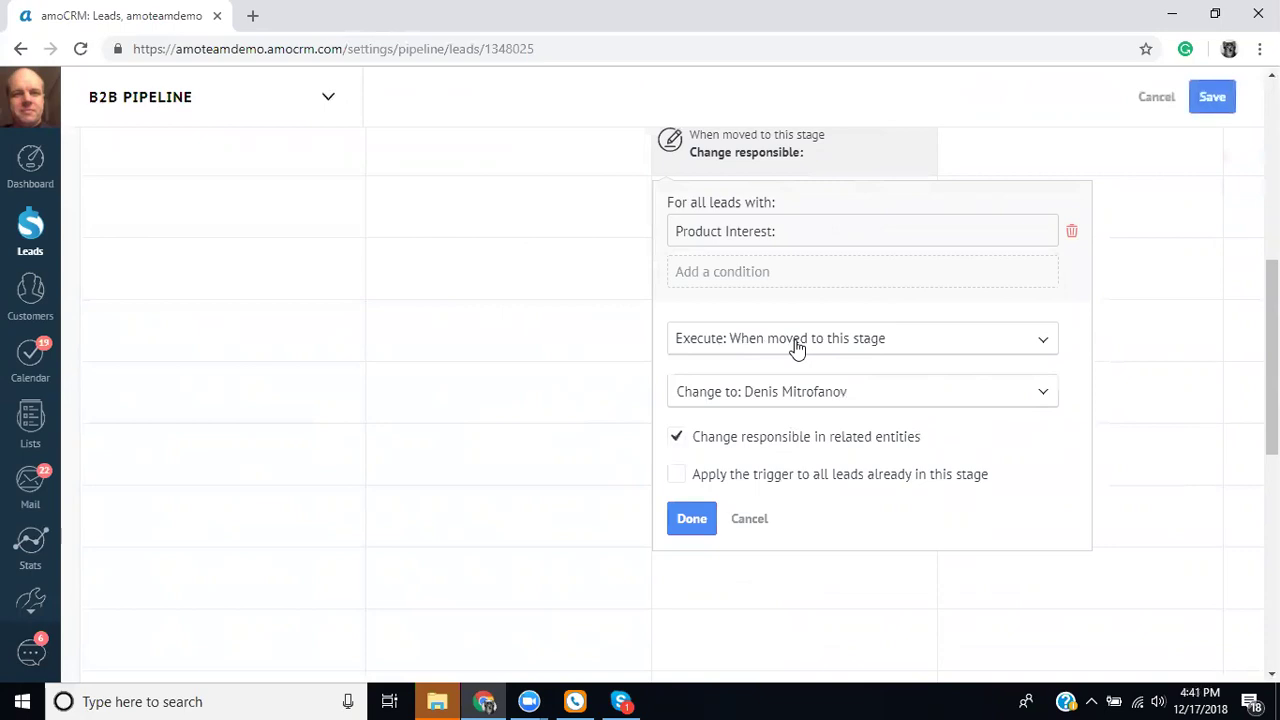
click(840, 395)
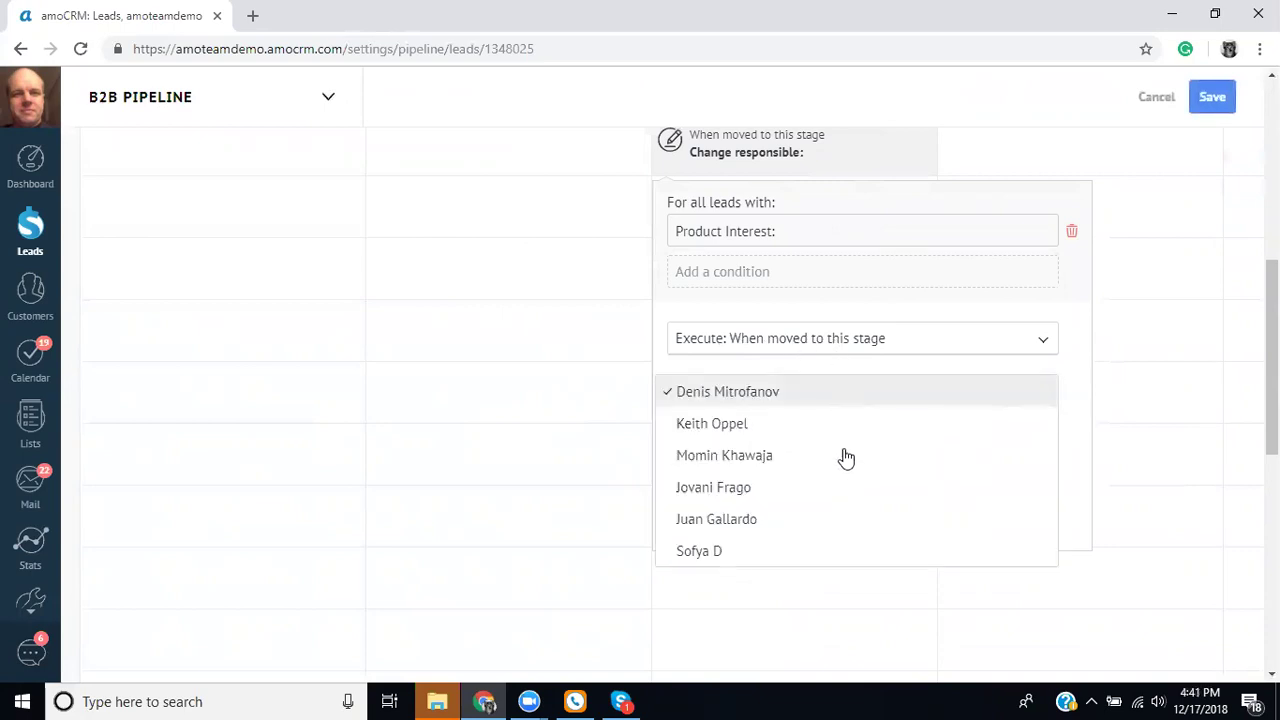
click(669, 317)
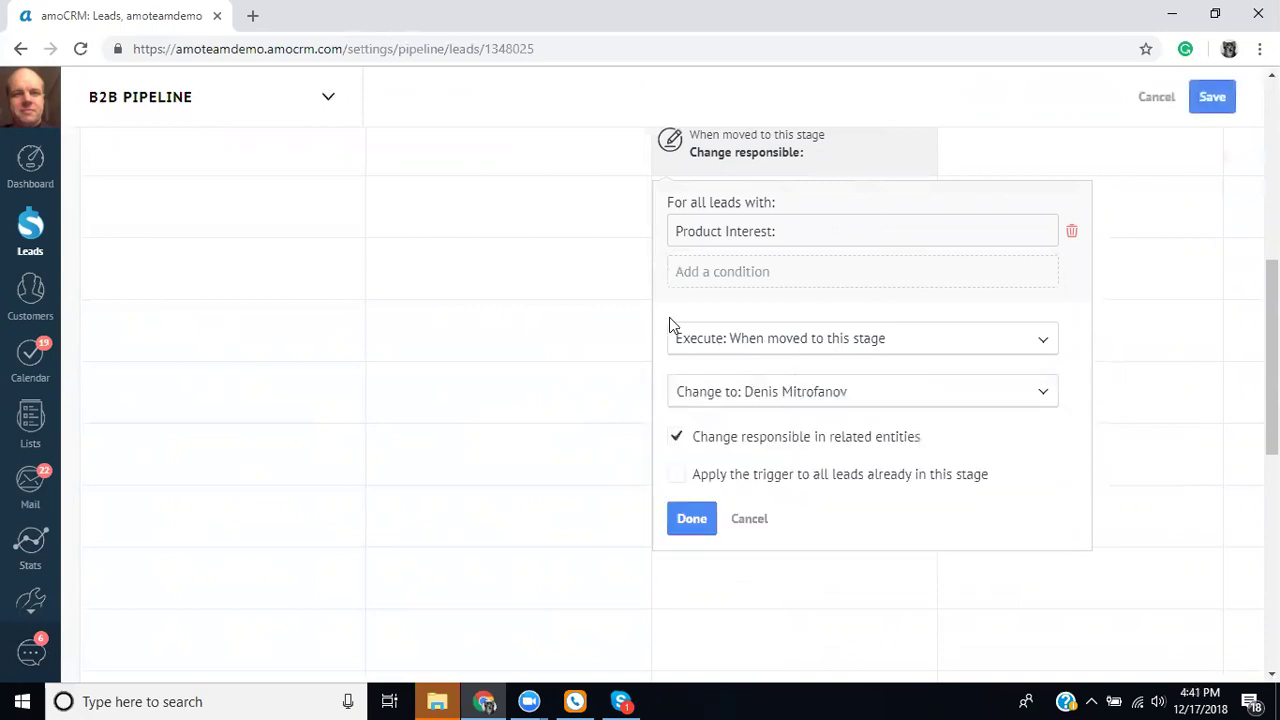
click(750, 519)
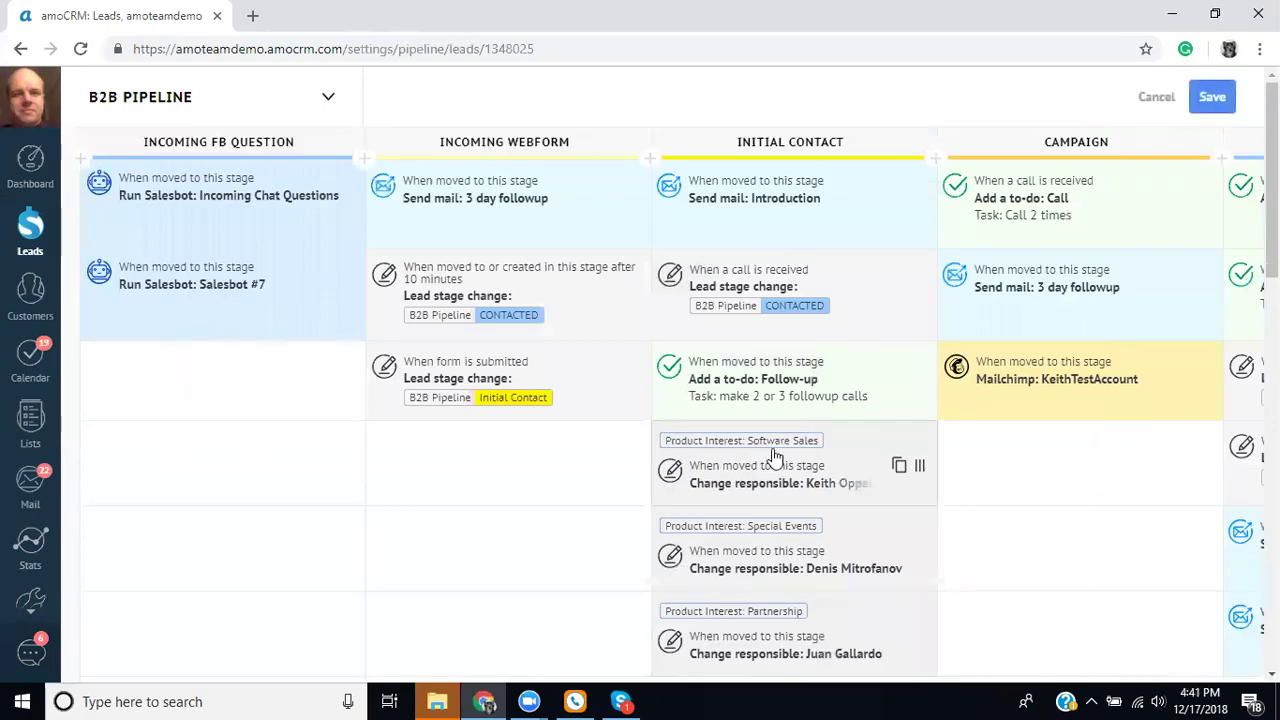
click(1210, 98)
scroll(900, 397, down, 2)
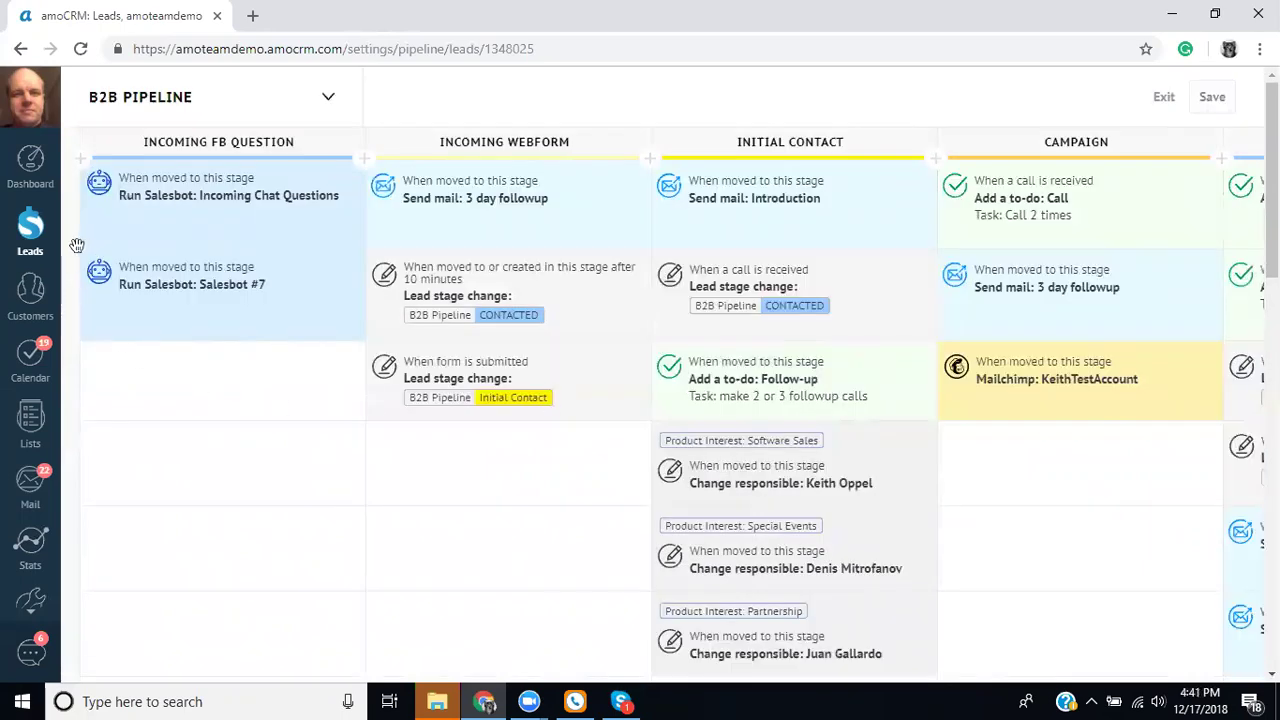
Open New Lead #30348 from the Leads board and view its Setup custom fields list
click(36, 230)
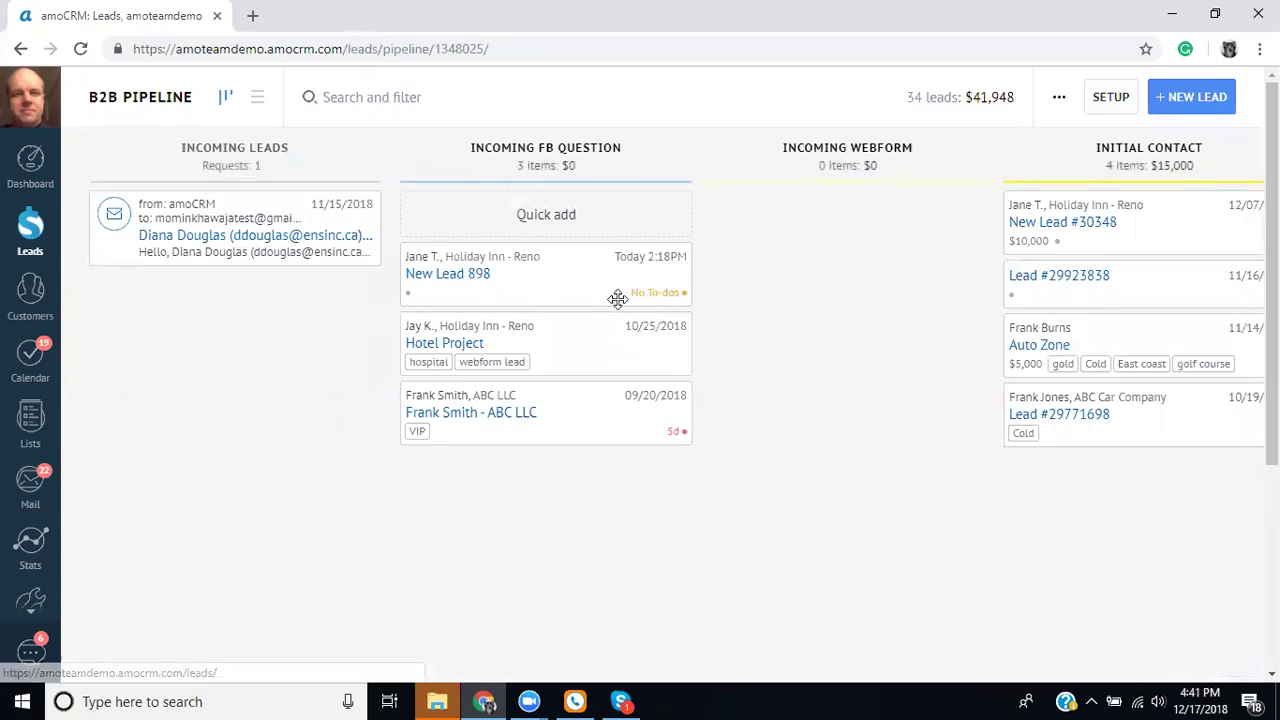
click(1053, 225)
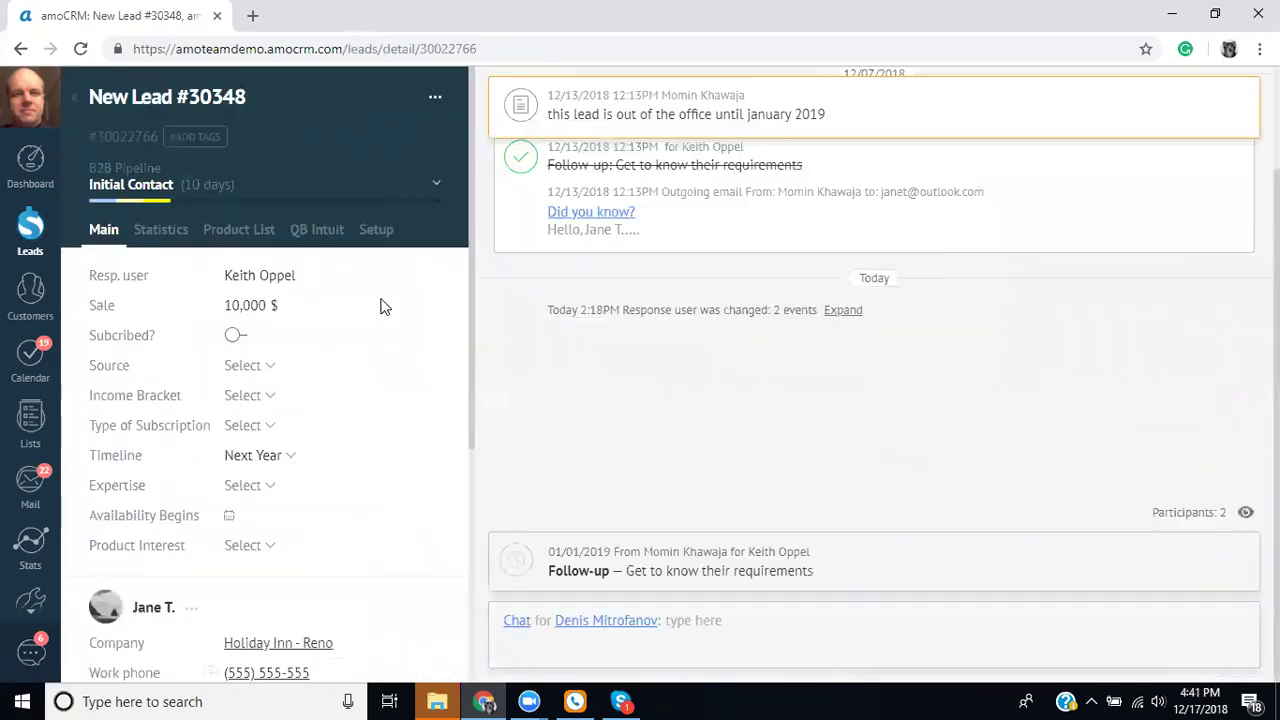
click(375, 231)
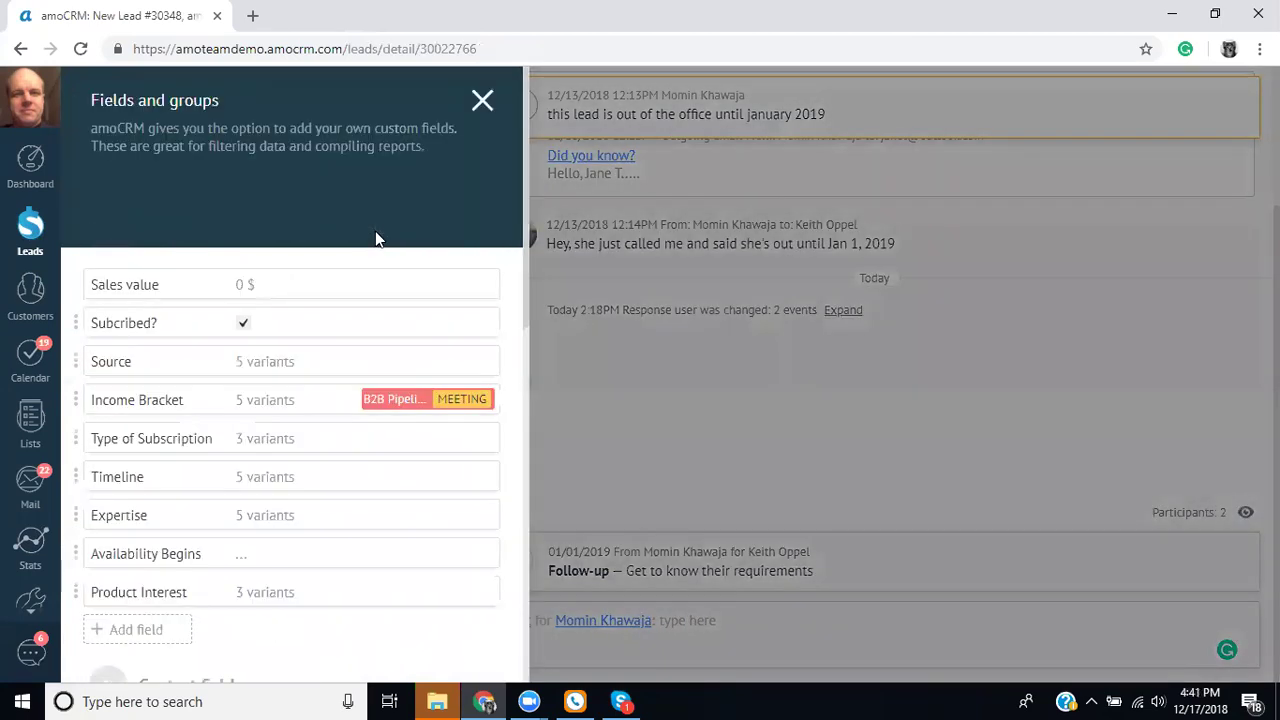
scroll(358, 278, down, 1)
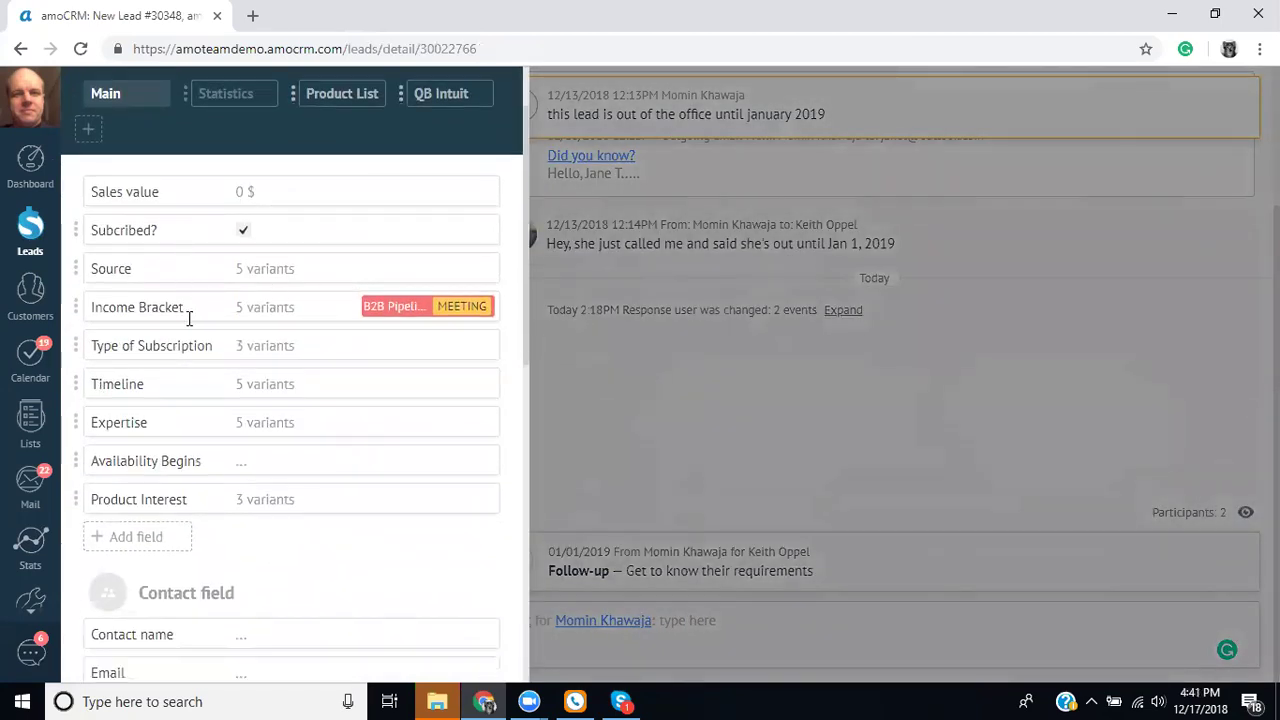
scroll(190, 319, down, 1)
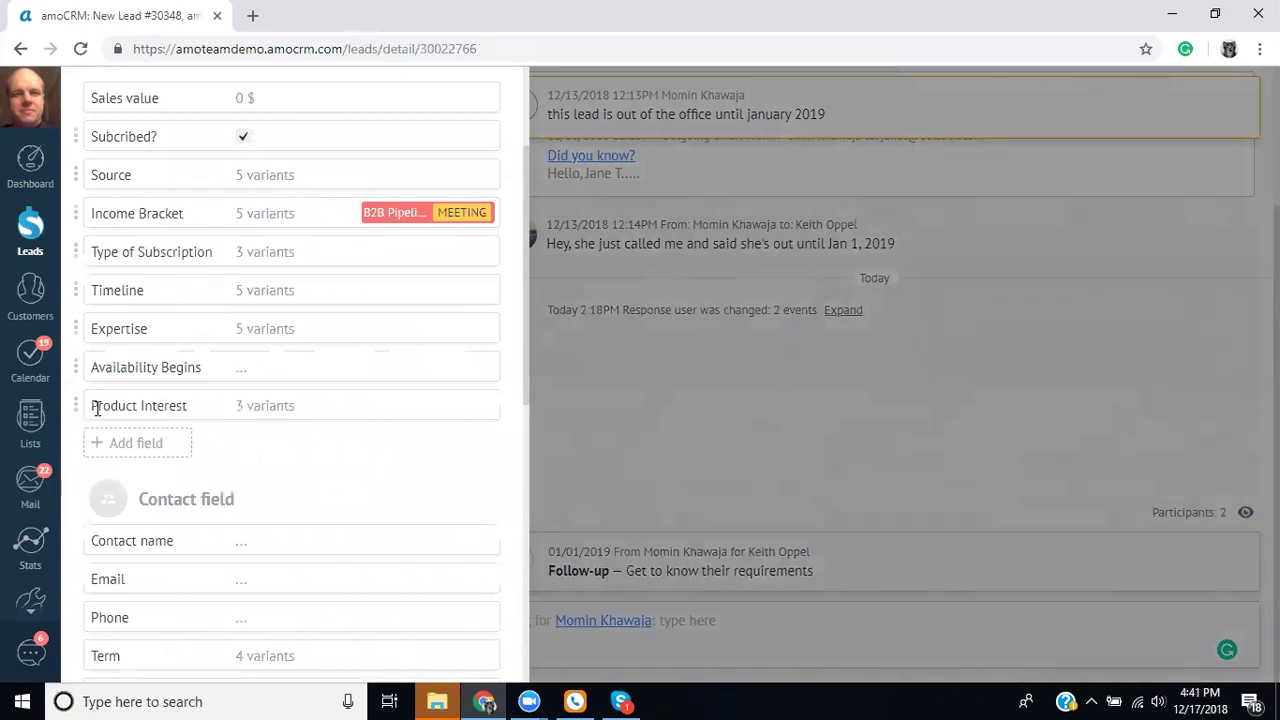
click(115, 444)
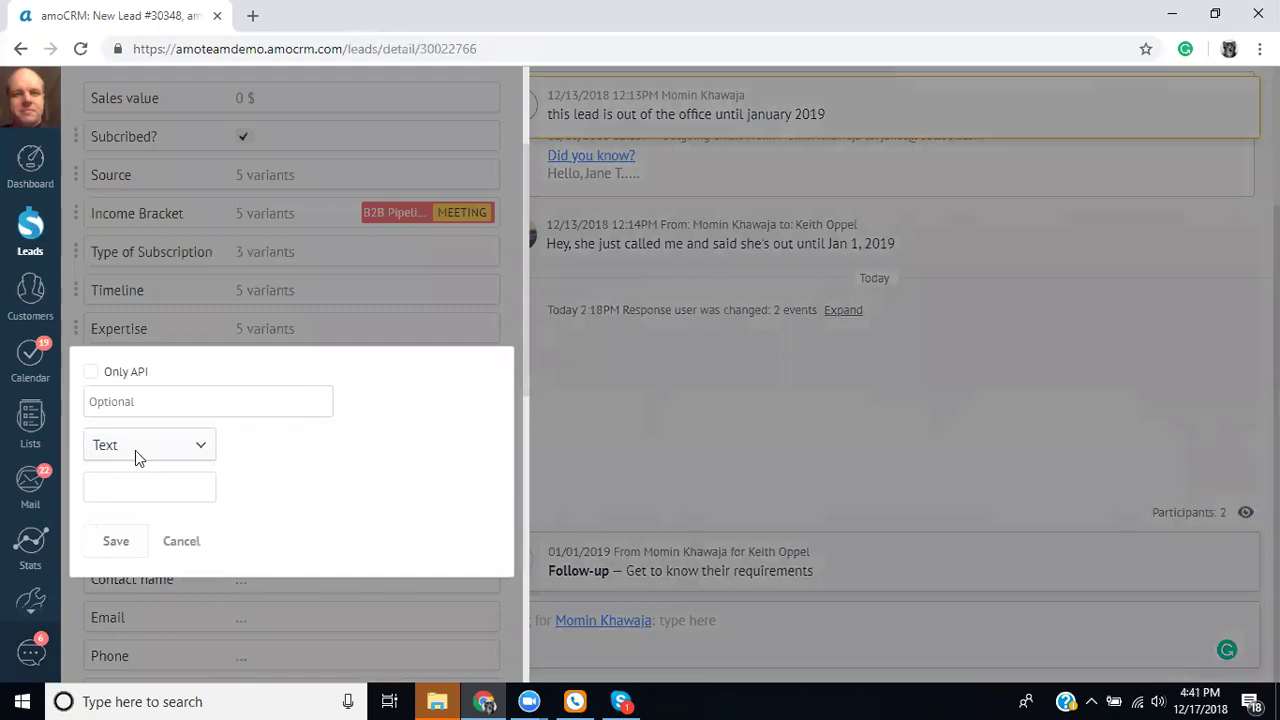
click(135, 450)
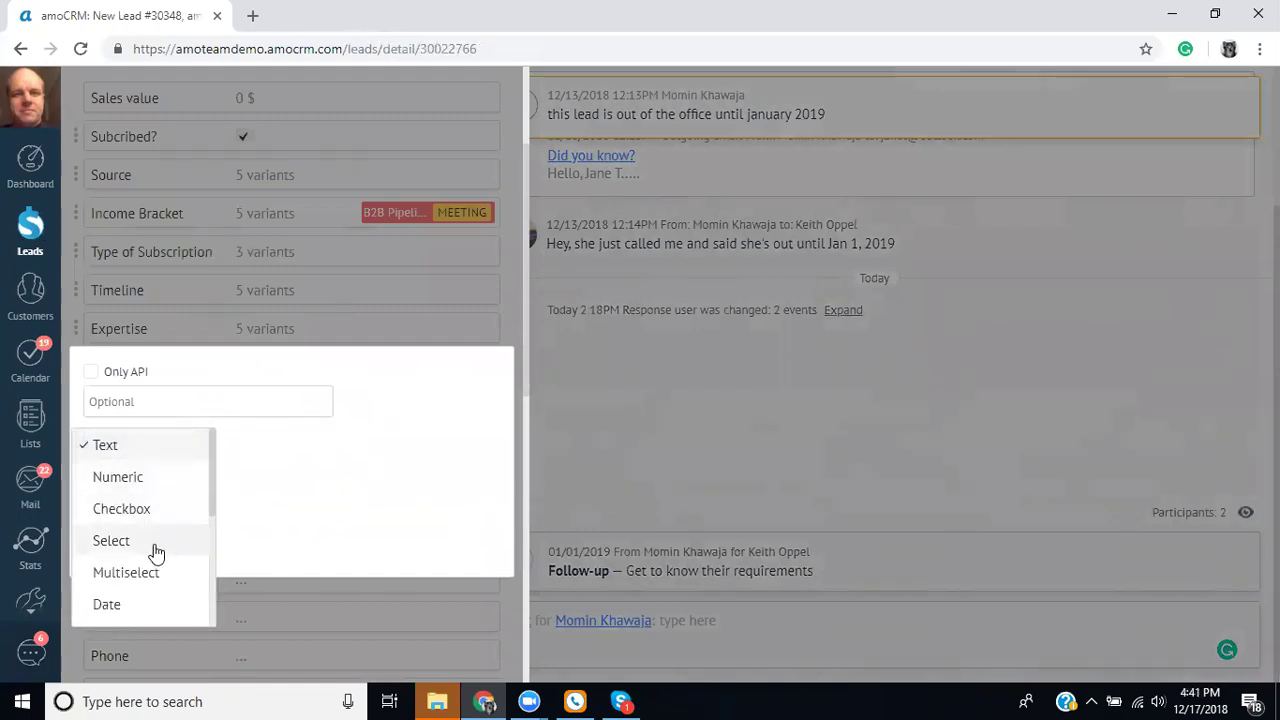
click(111, 541)
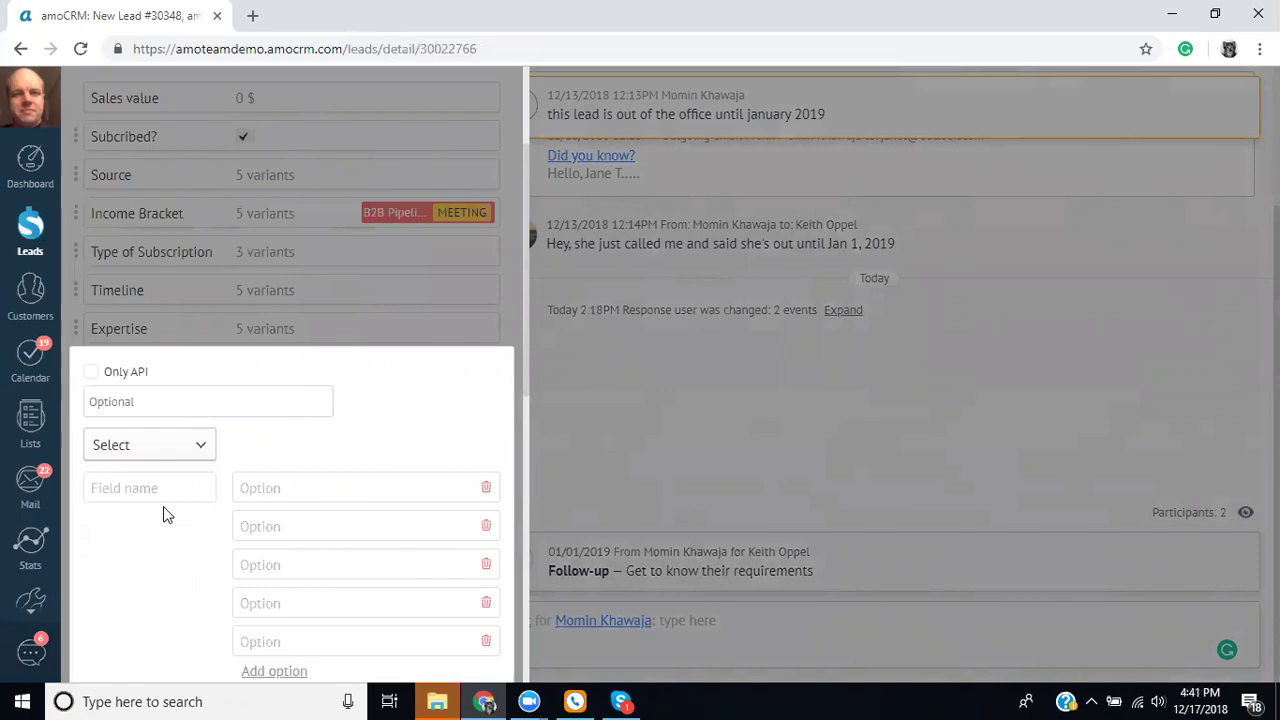
click(168, 486)
text(Adour)
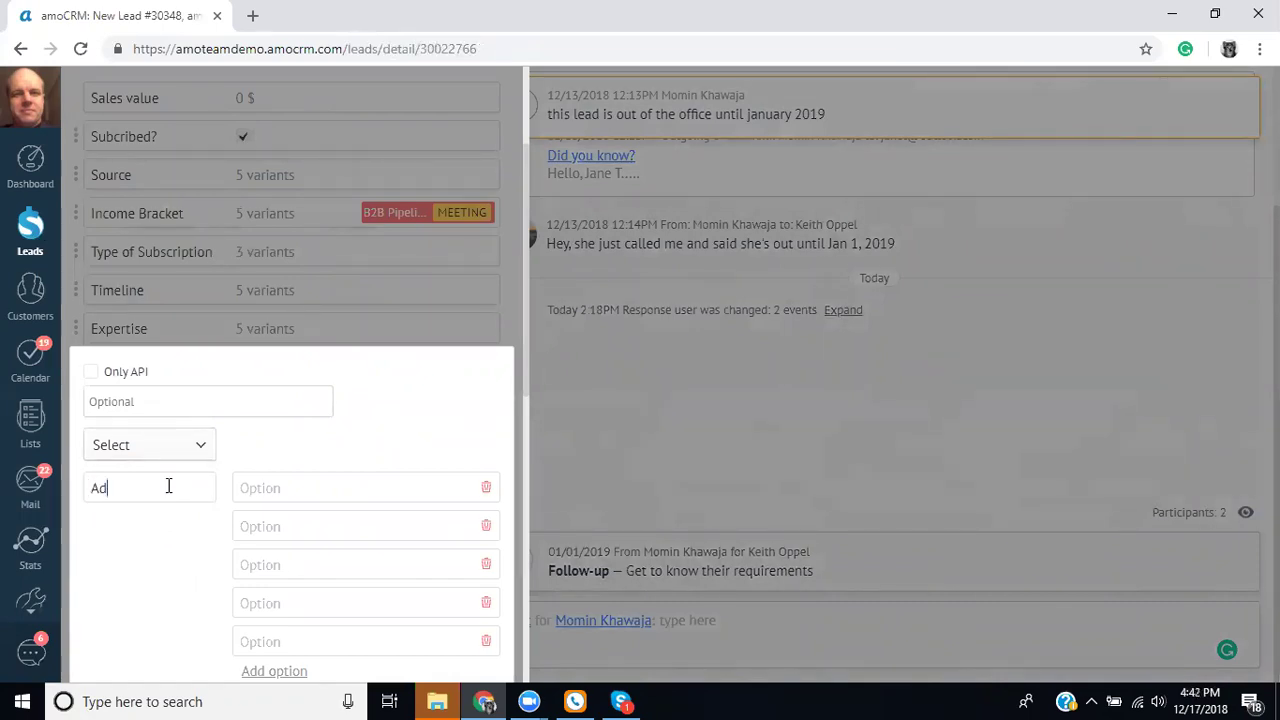
key(BackSpace)
key(BackSpace)
key(BackSpace)
text(Sourc)
click(369, 480)
text(Facebo)
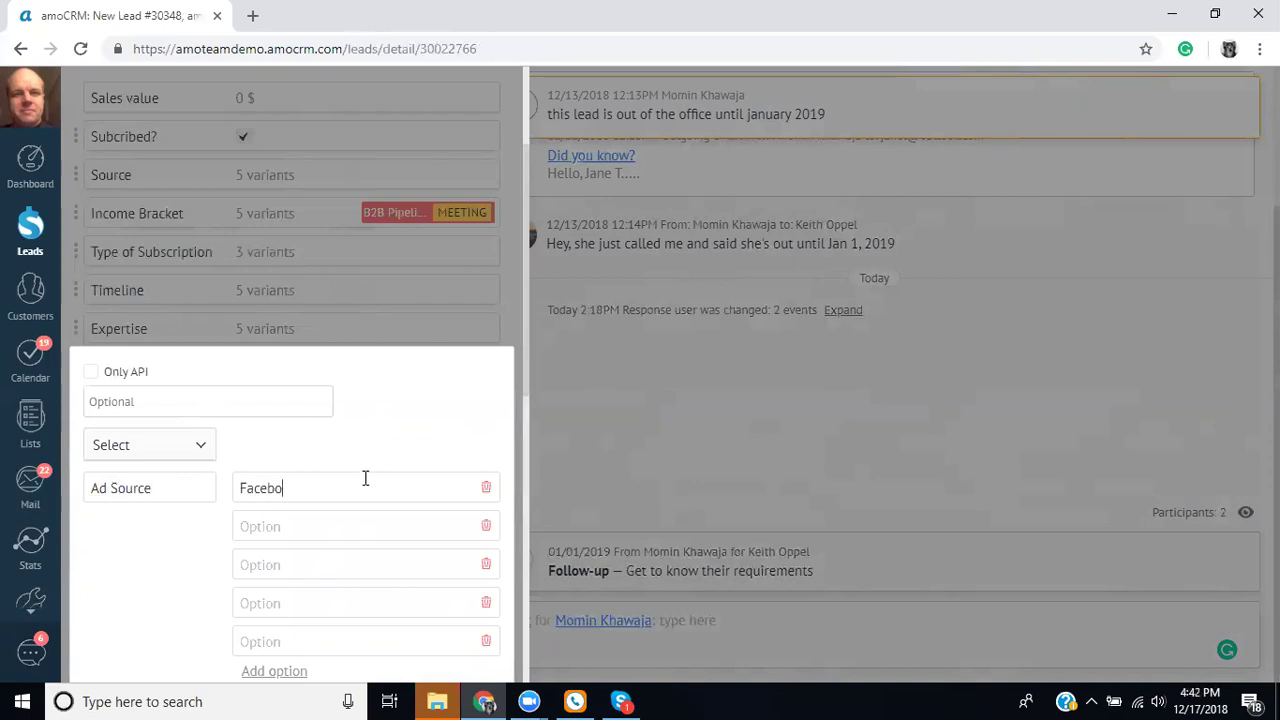
text(ok)
click(373, 525)
text(Word of Mouth)
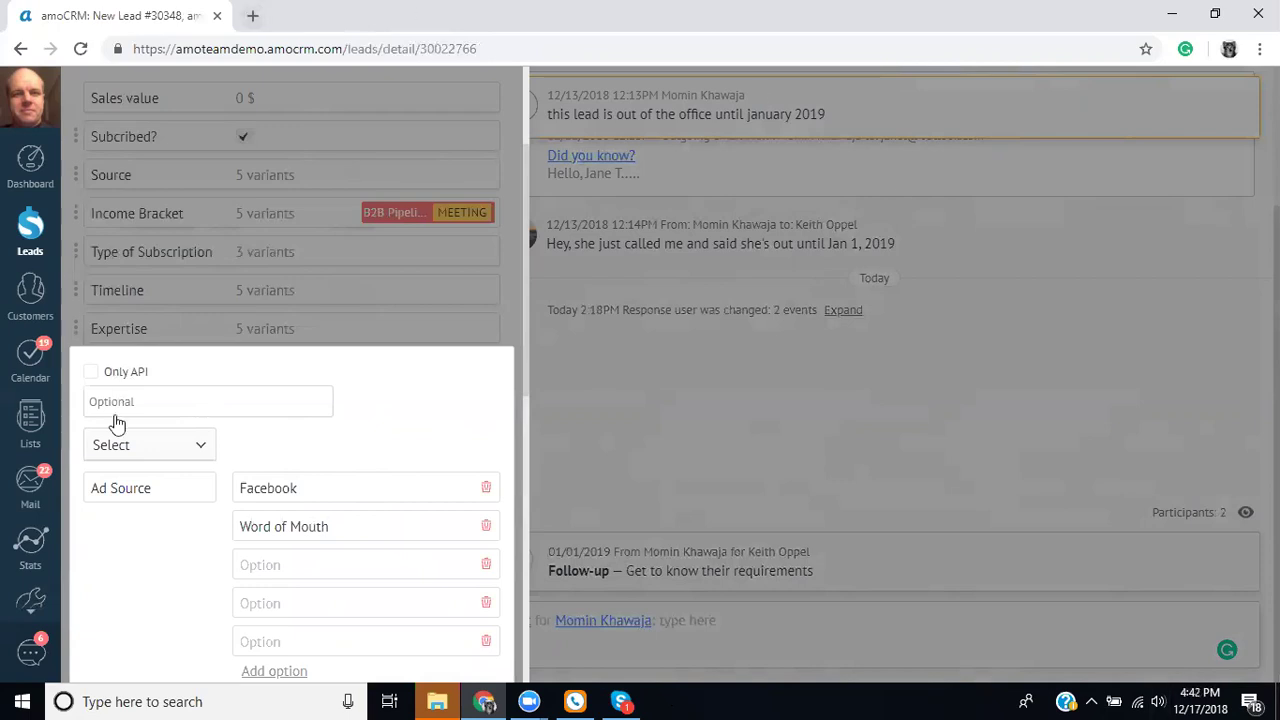
click(283, 563)
text(Google)
click(390, 601)
text(Trade Show)
scroll(62, 538, down, 1)
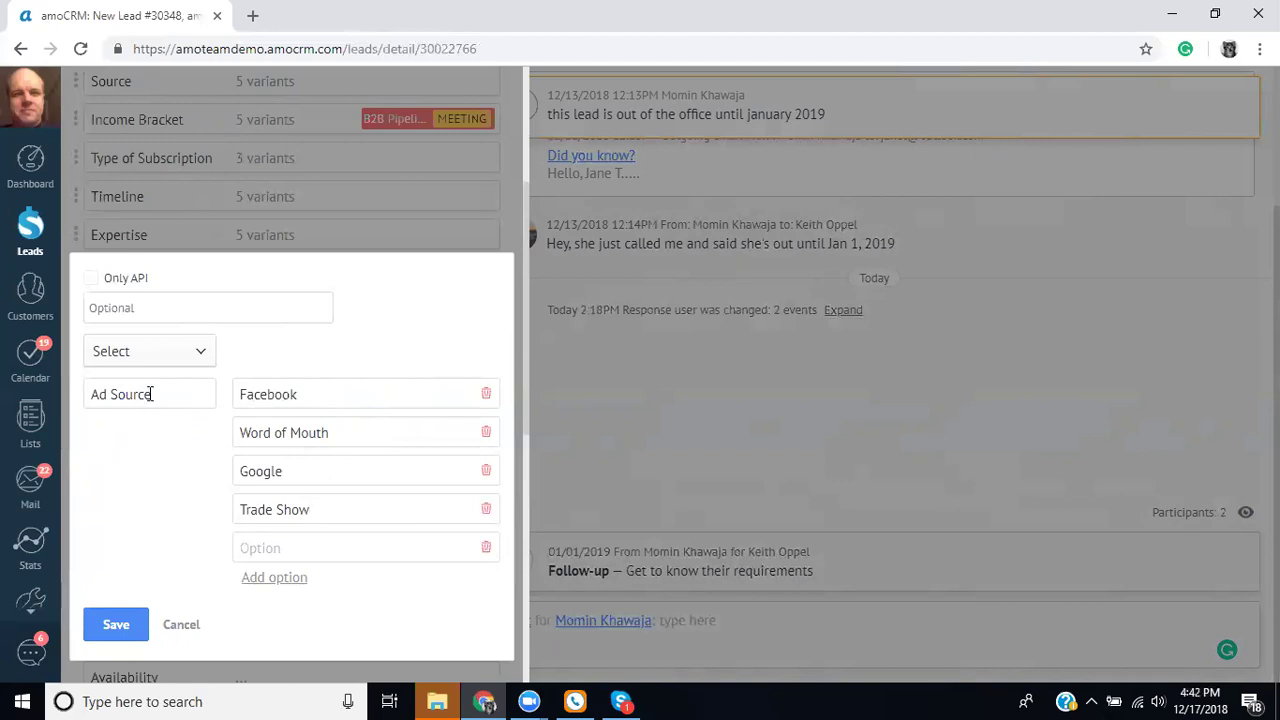
click(186, 625)
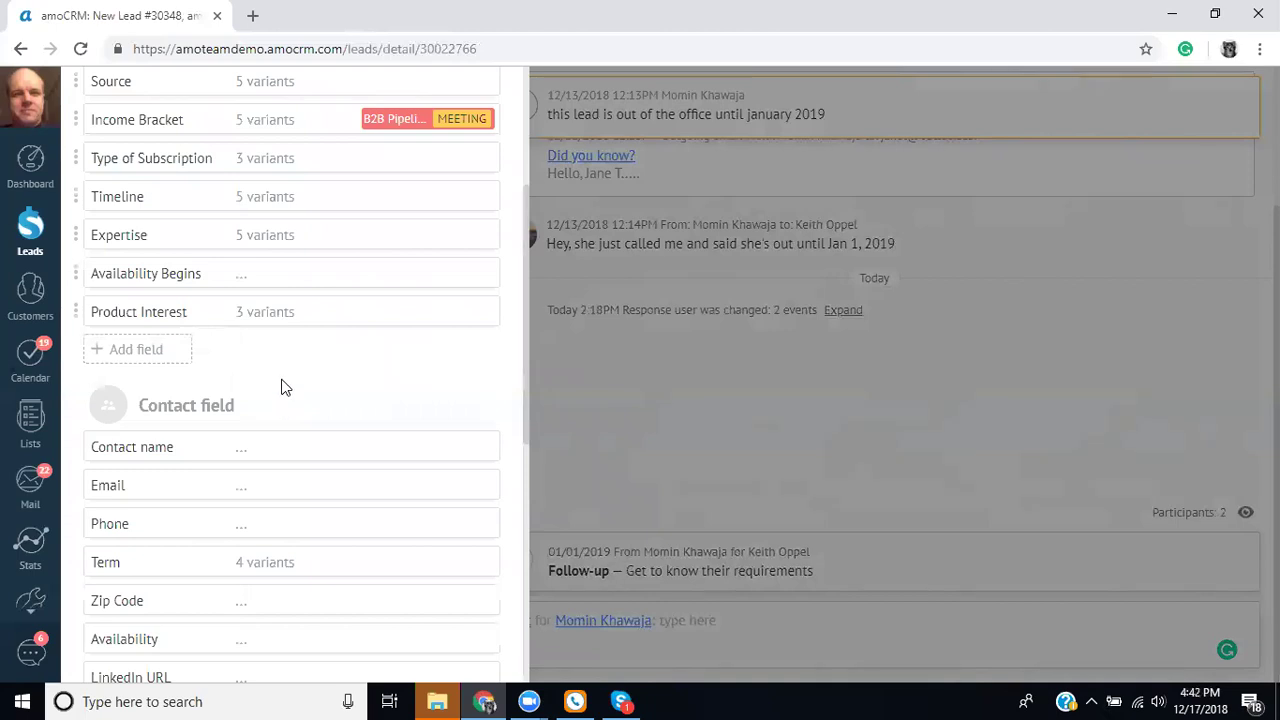
Scroll through the Main lead field group and the contact fields, then back up
scroll(281, 387, up, 3)
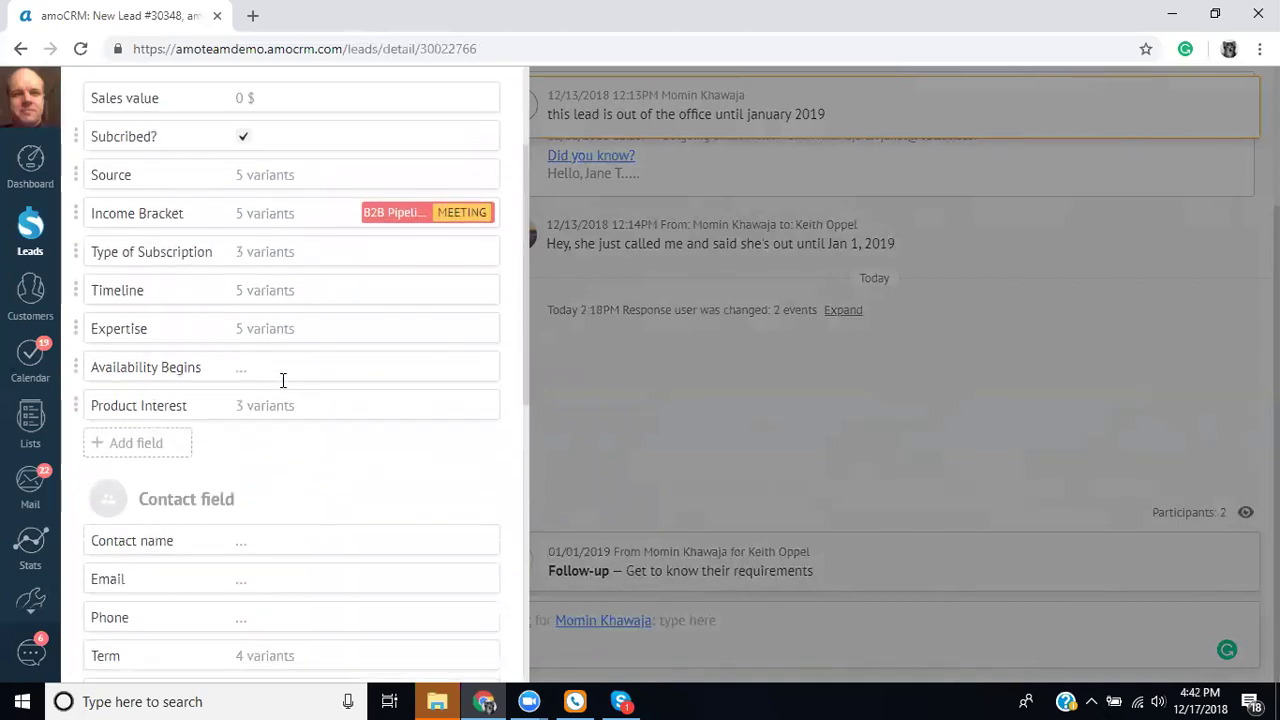
scroll(283, 385, down, 2)
scroll(289, 366, down, 2)
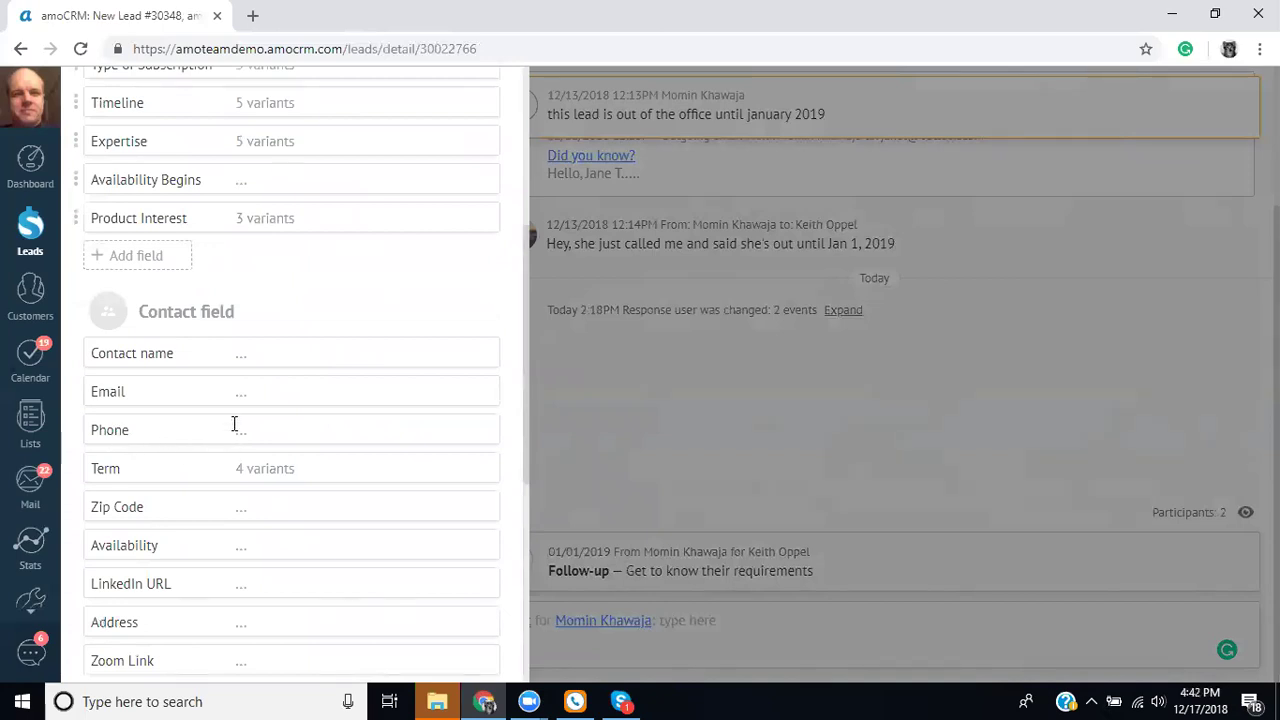
scroll(232, 430, down, 2)
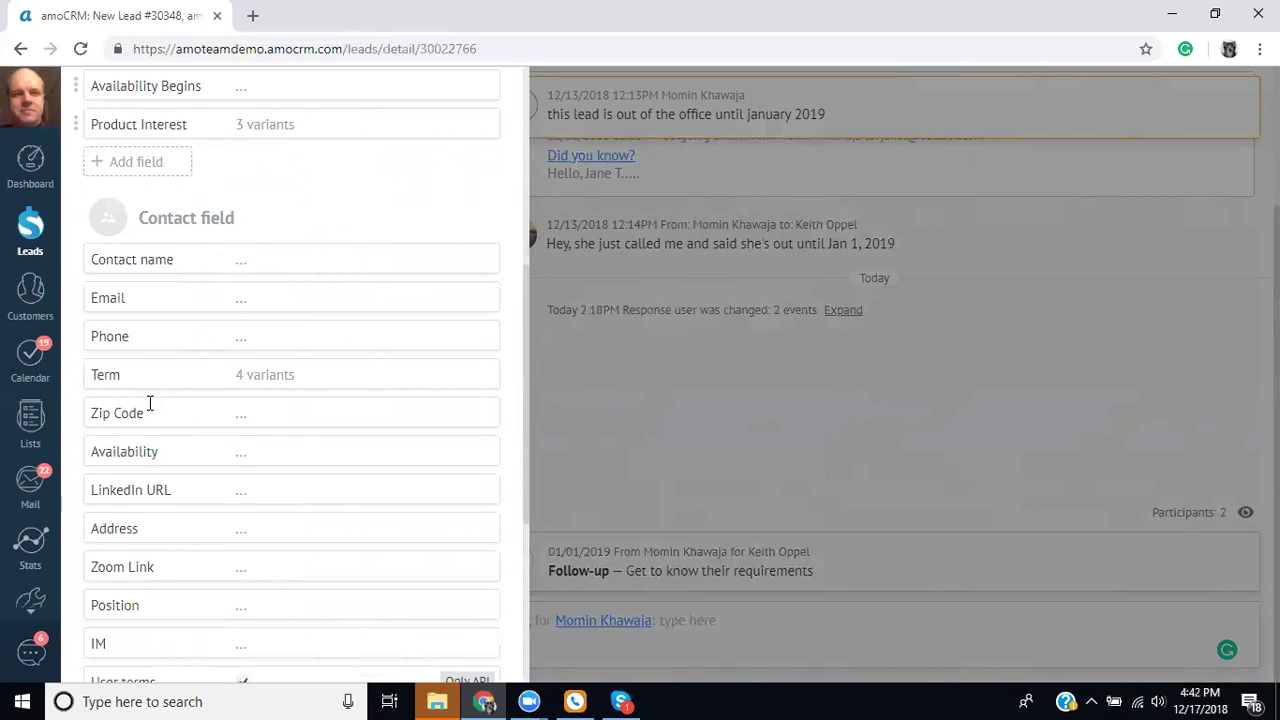
scroll(149, 403, up, 5)
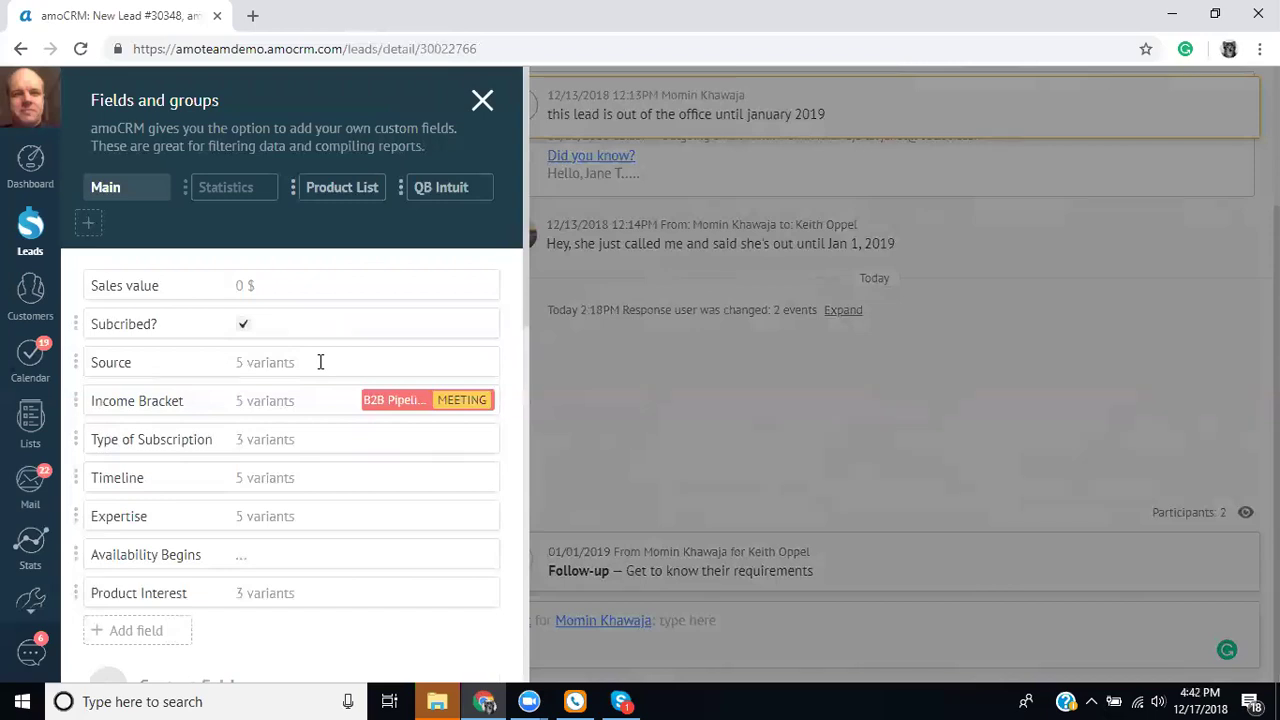
Close Fields and groups and return to the B2B Pipeline board with its 34 leads
click(481, 104)
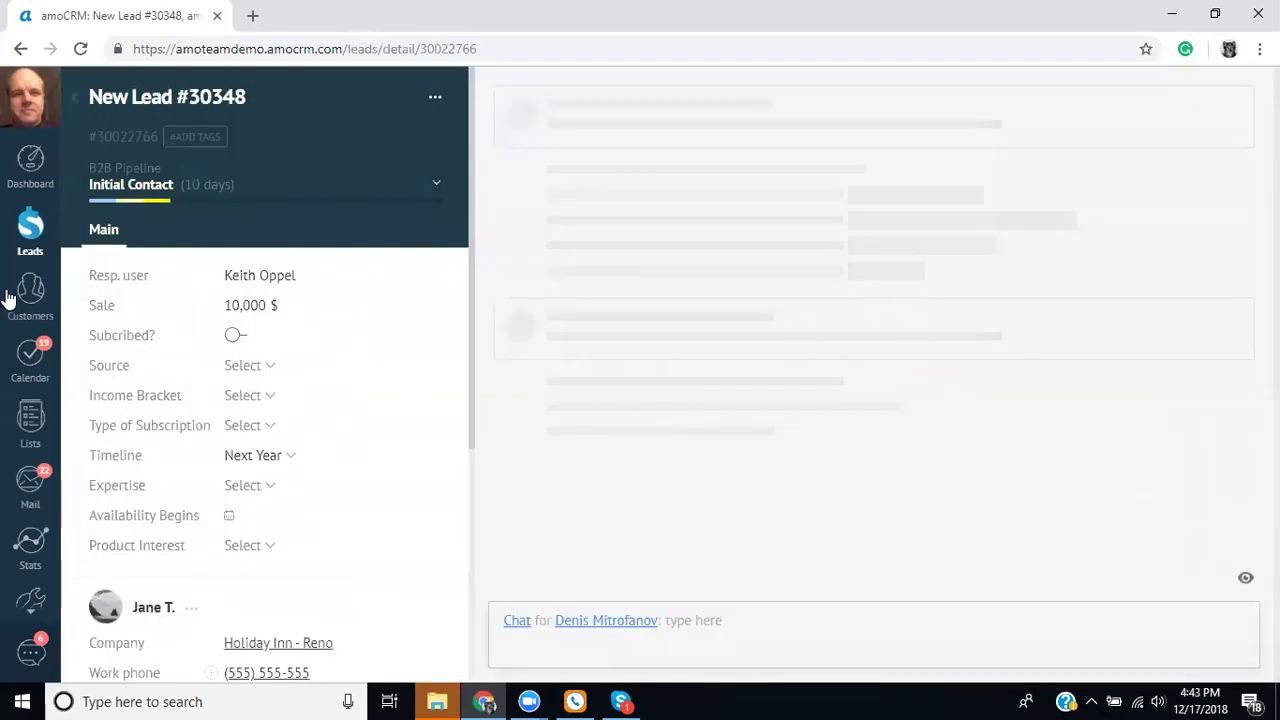
click(33, 233)
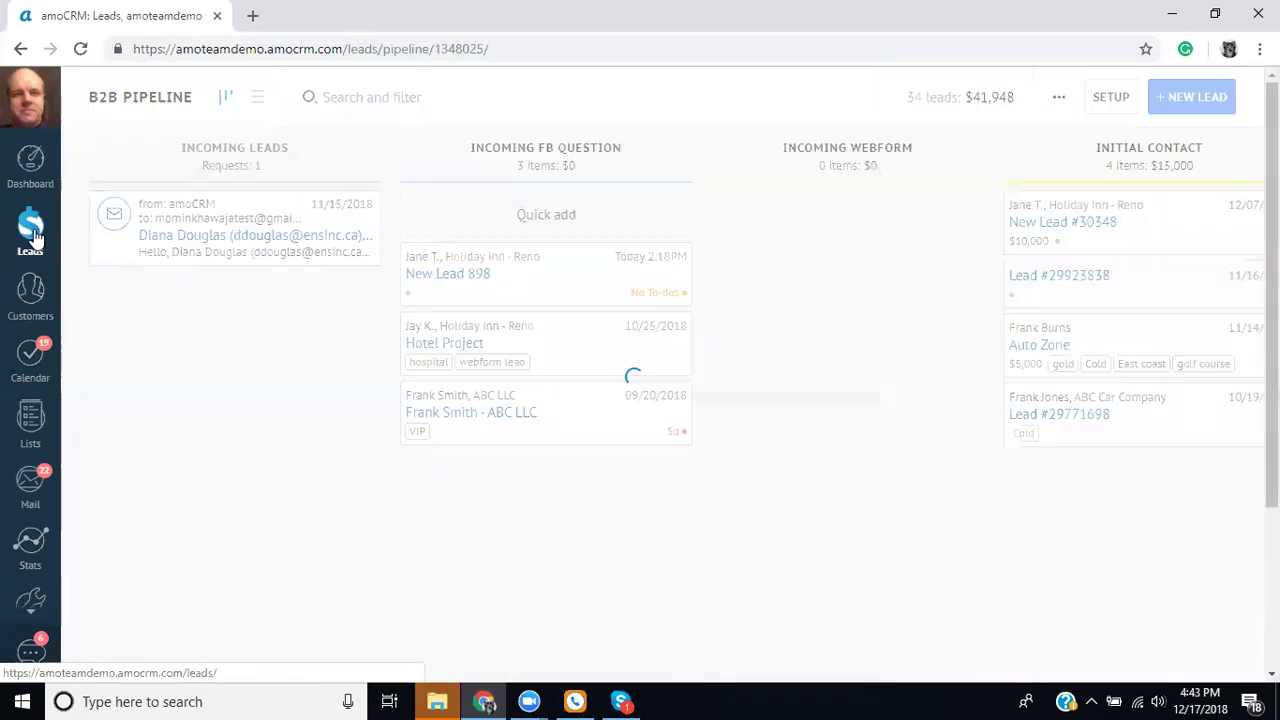